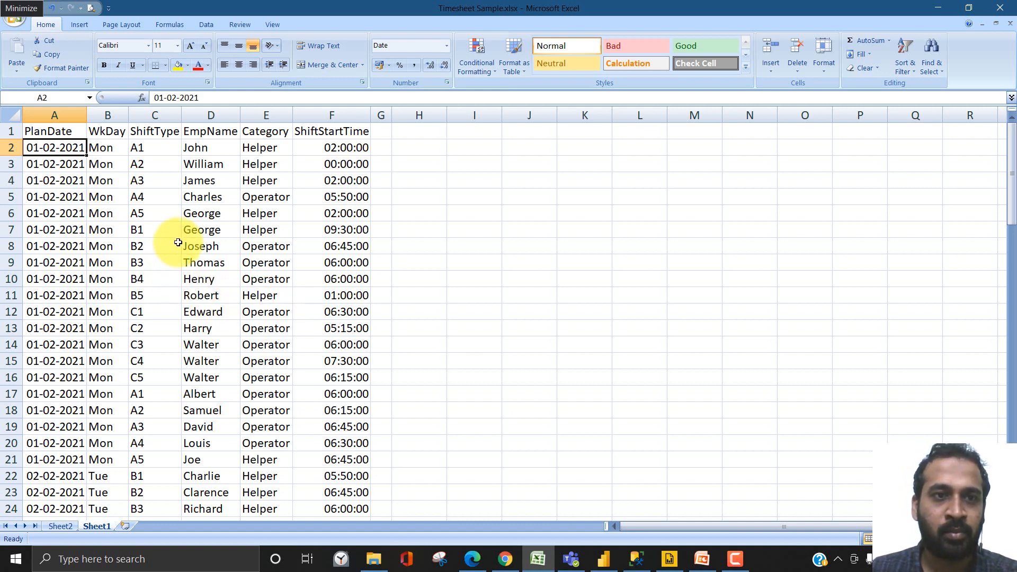
Switch to SQL Server Management Studio and launch the data import wizard for the TAIK18 database, continuing past its welcome page.
left_click(636, 559)
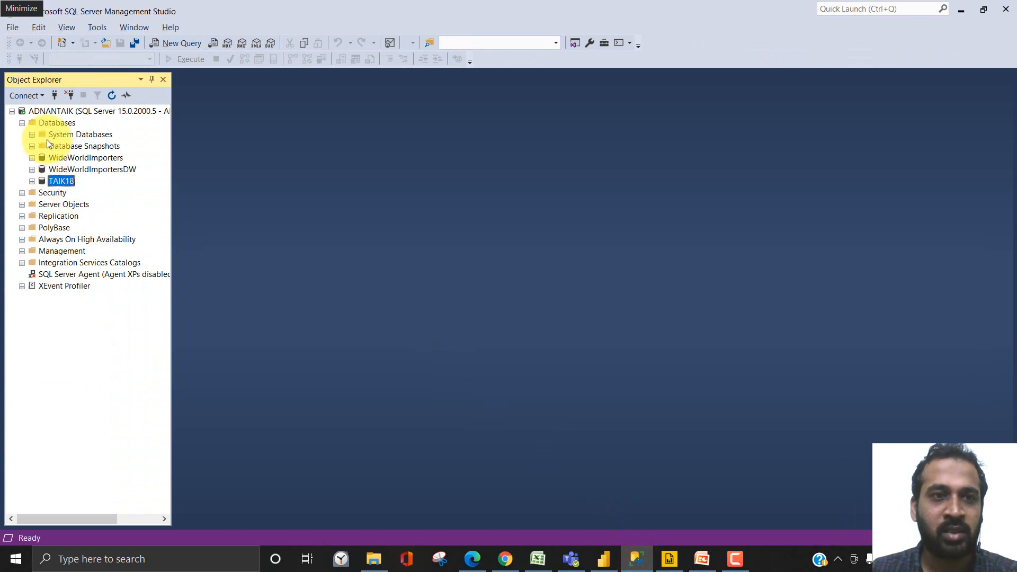
right_click(68, 134)
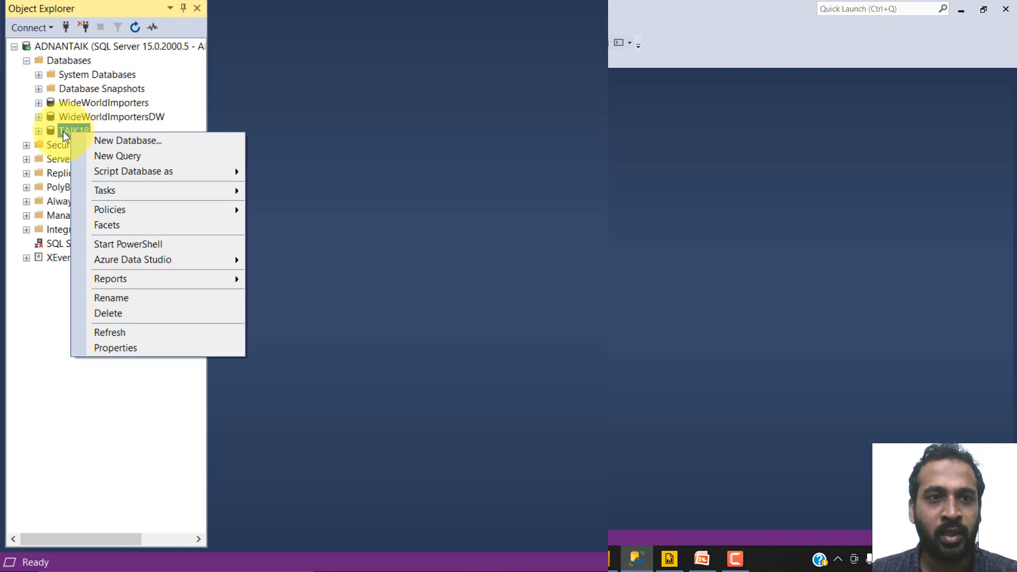
mouse_move(137, 170)
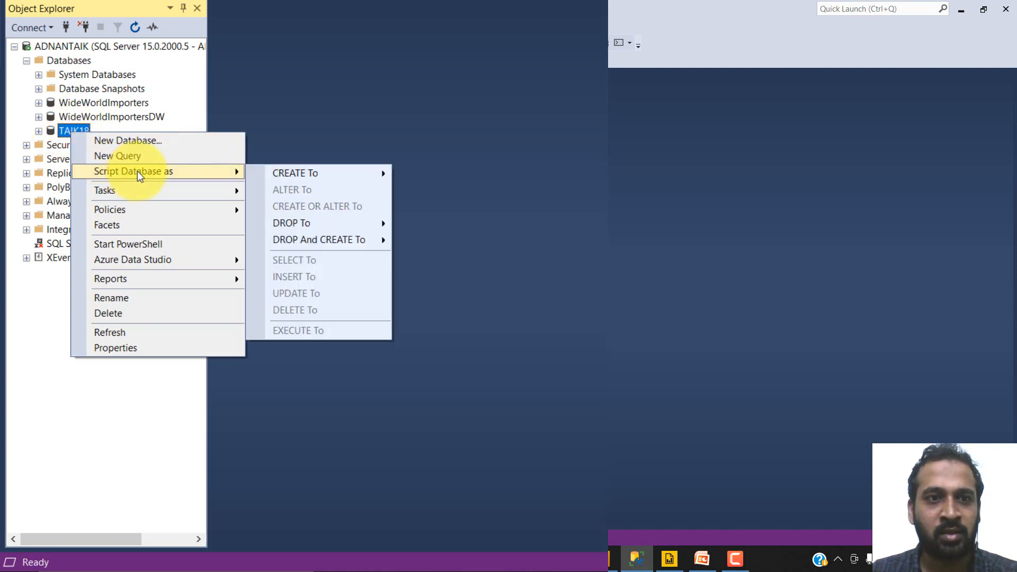
mouse_move(154, 197)
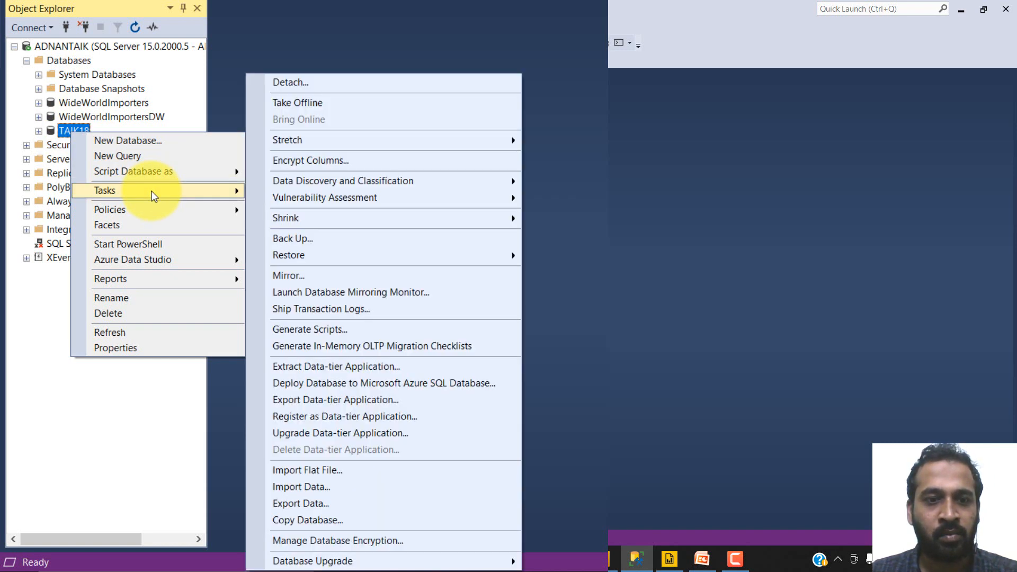
left_click(336, 488)
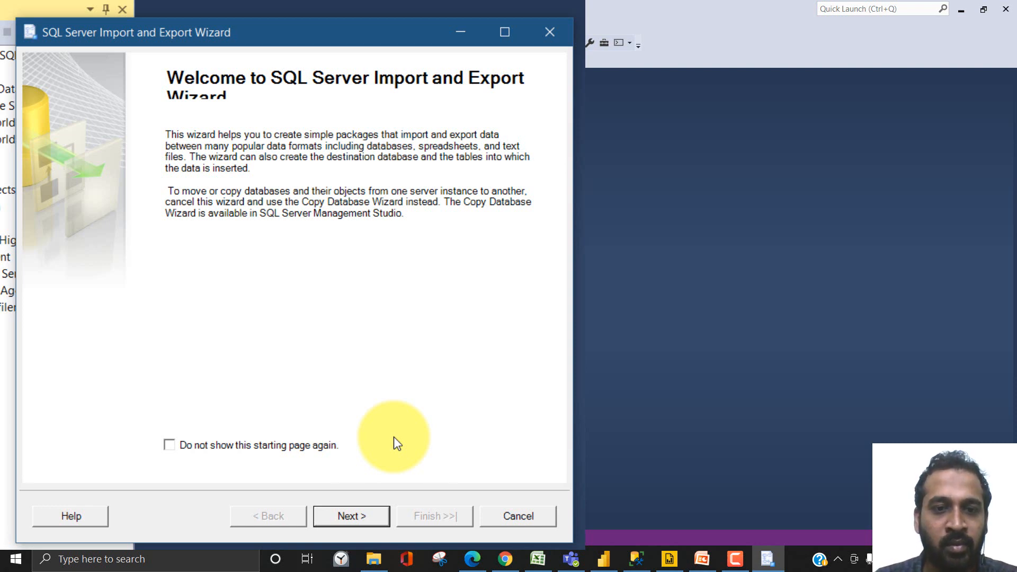
left_click(348, 513)
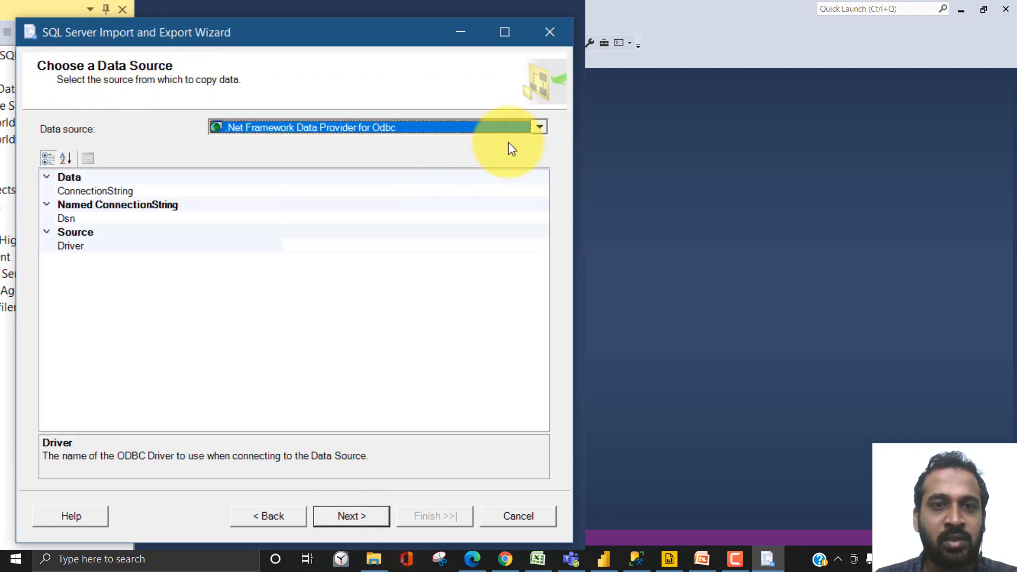
Choose Microsoft Excel as the data source for the import.
left_click(532, 128)
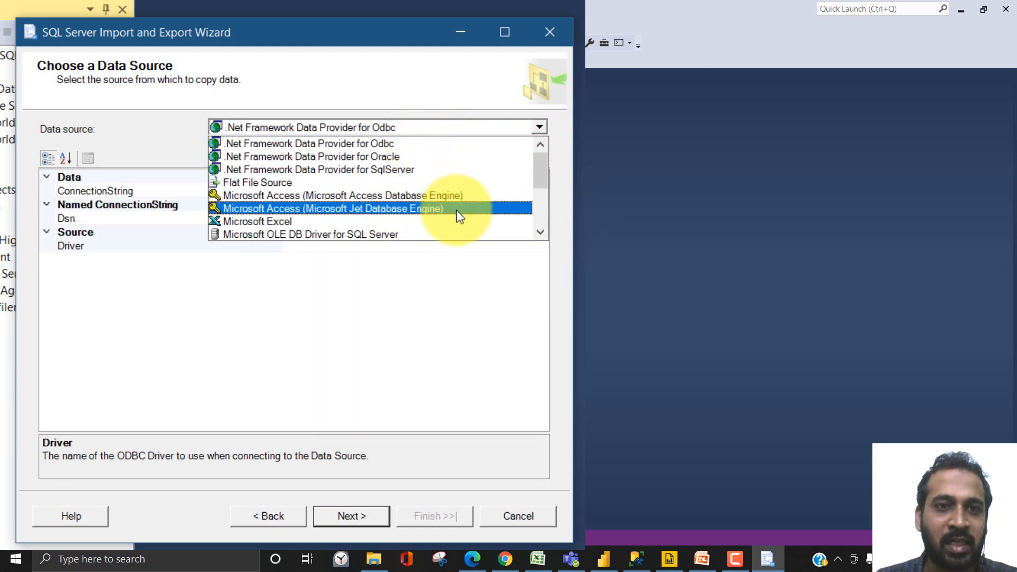
scroll(445, 215, "down", 3)
scroll(413, 232, "down", 2)
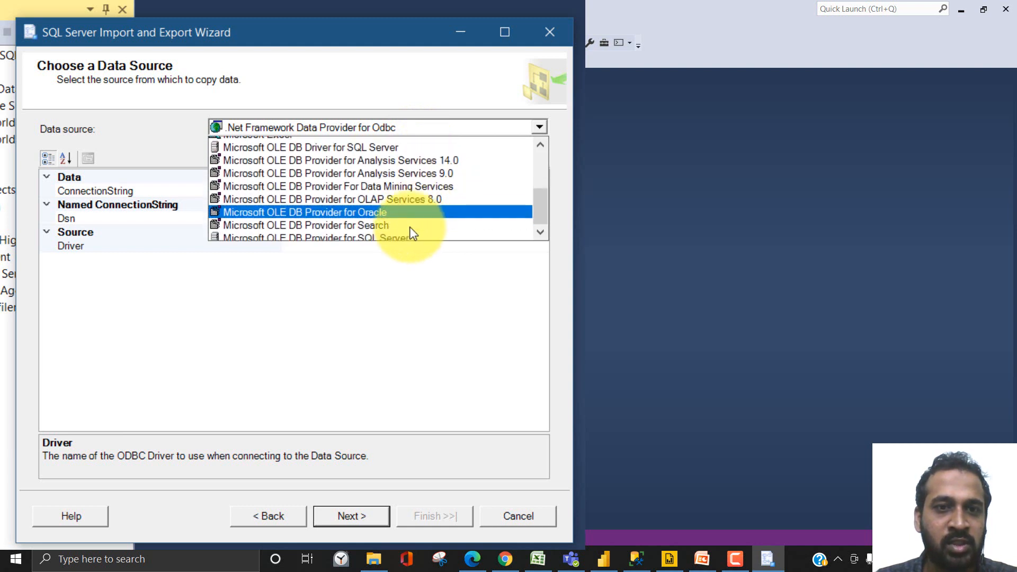
scroll(413, 231, "up", 3)
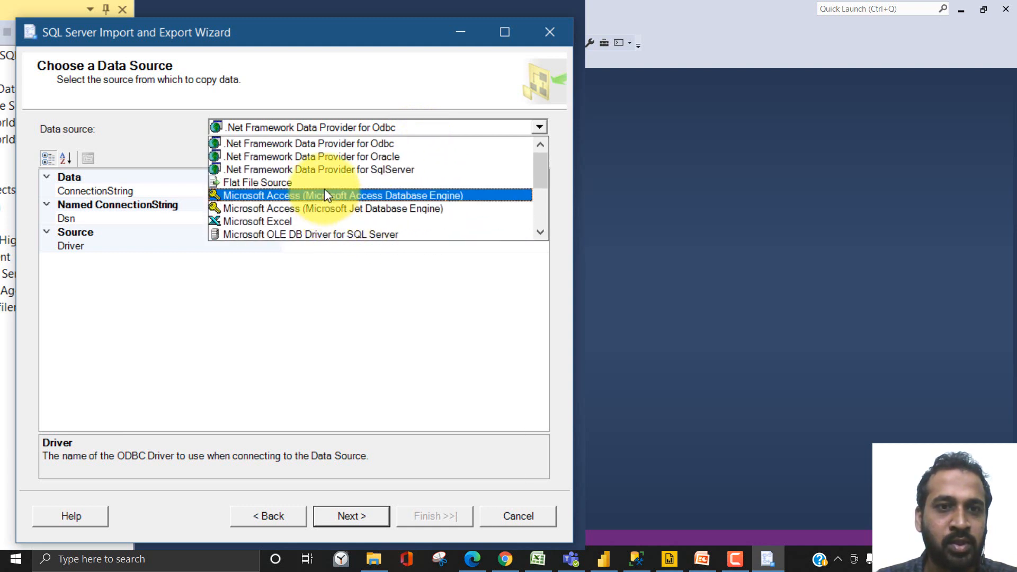
left_click(309, 221)
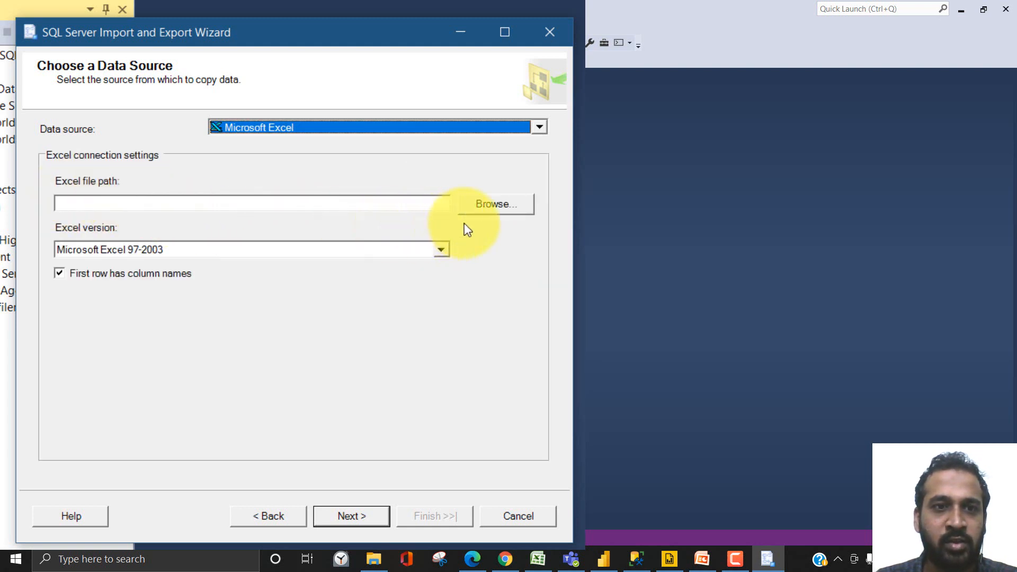
Load Timesheet Sample.xlsx from the 5. PowerBI folder as the source Excel file and proceed to the destination settings.
left_click(497, 205)
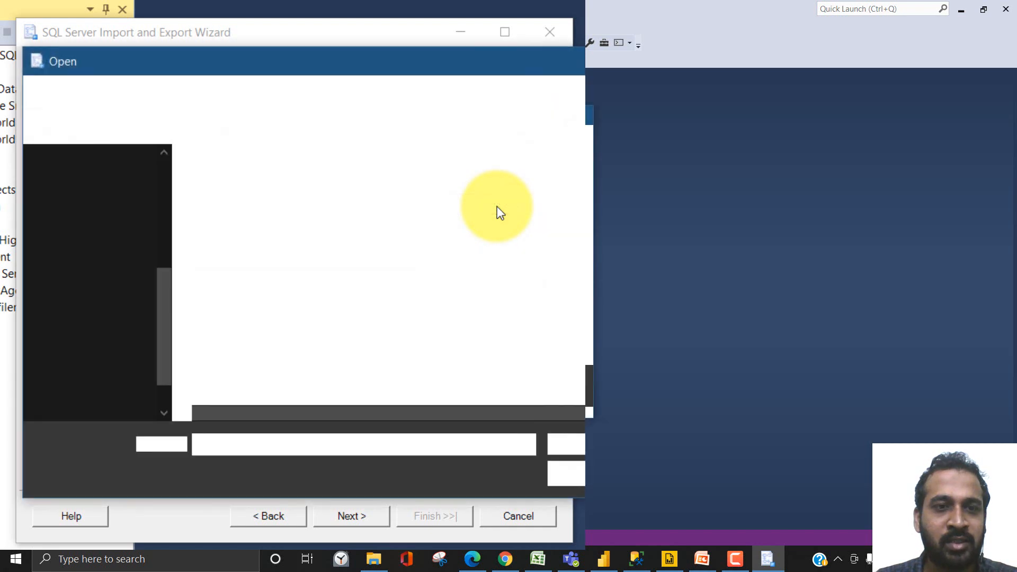
scroll(148, 387, "down", 1)
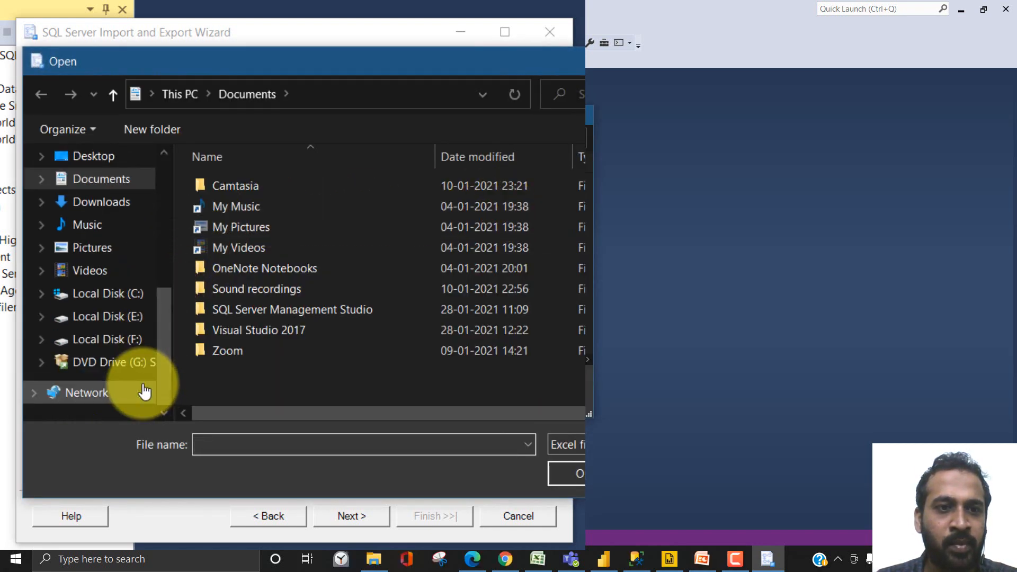
scroll(115, 317, "up", 5)
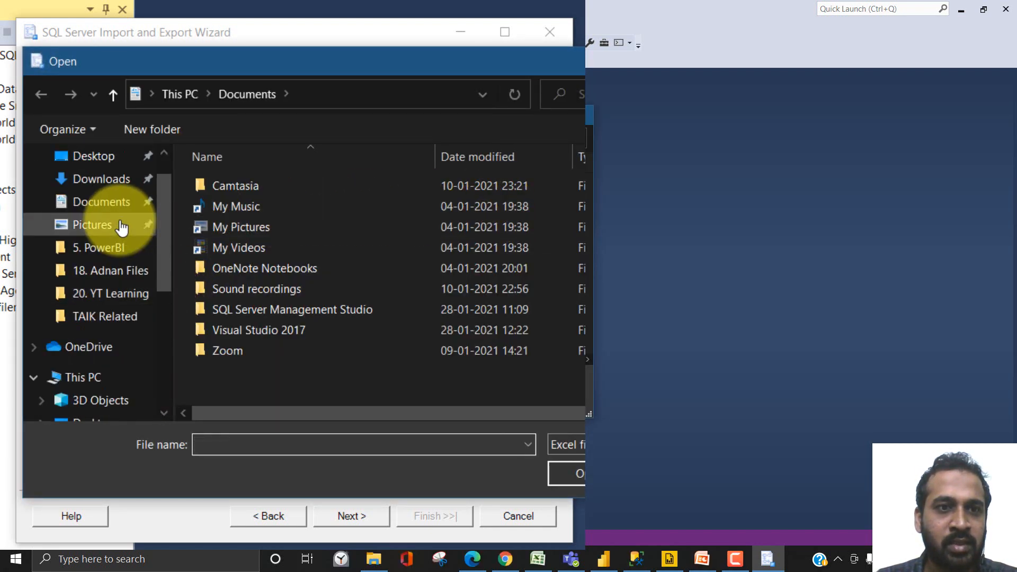
left_click(95, 247)
scroll(307, 264, "down", 5)
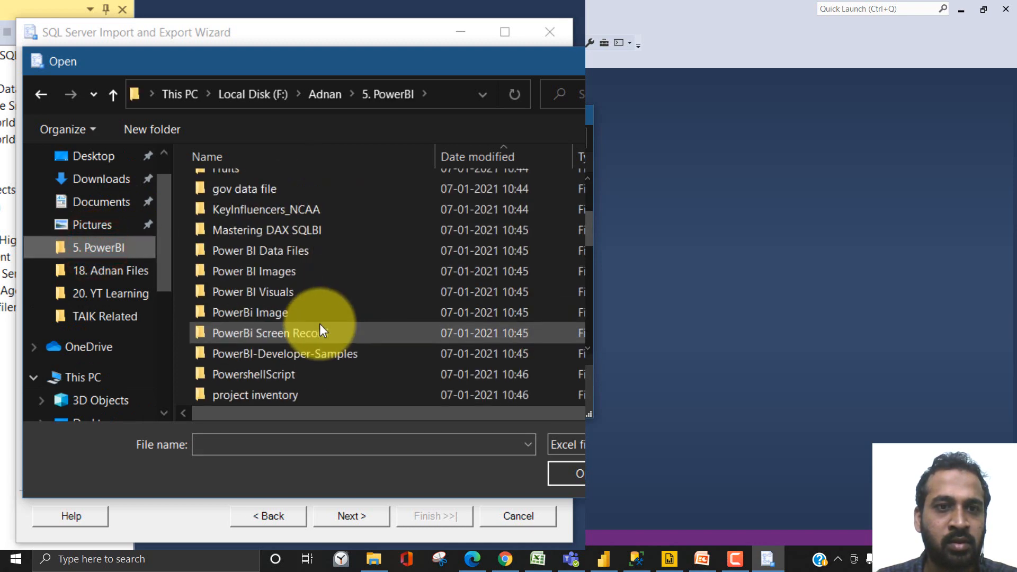
scroll(328, 315, "up", 3)
scroll(337, 307, "down", 4)
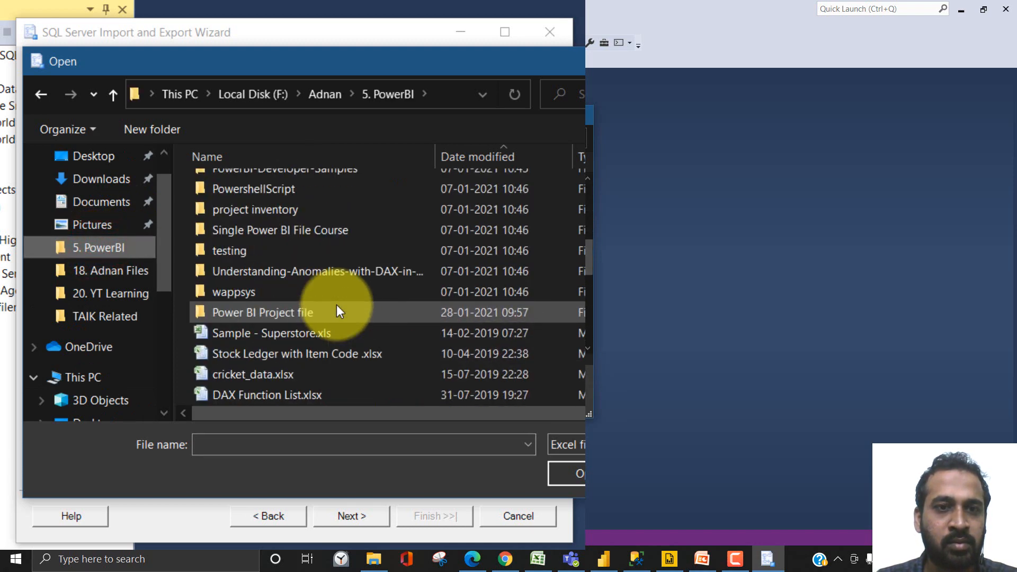
left_click(461, 154)
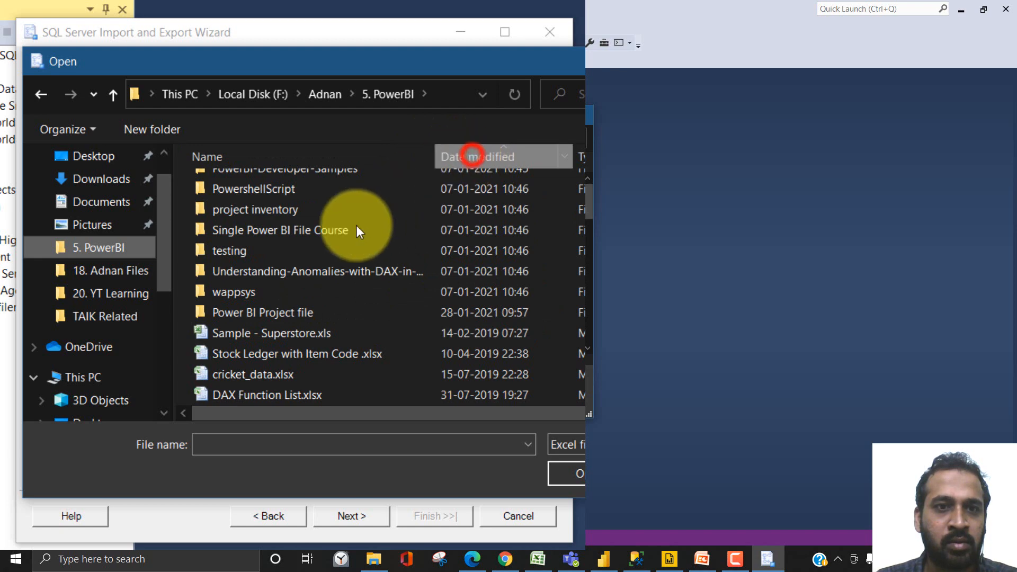
double_click(299, 186)
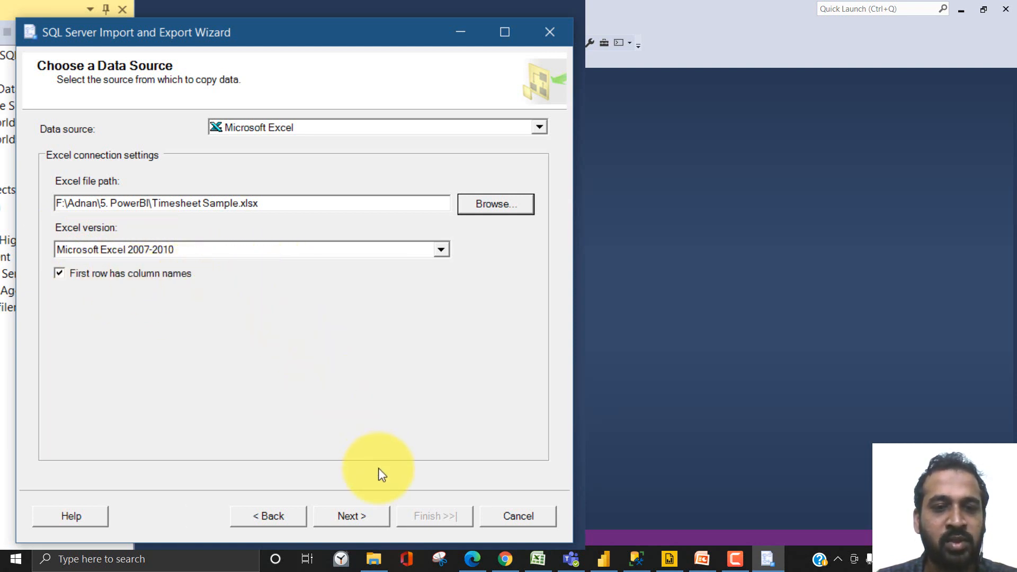
left_click(345, 516)
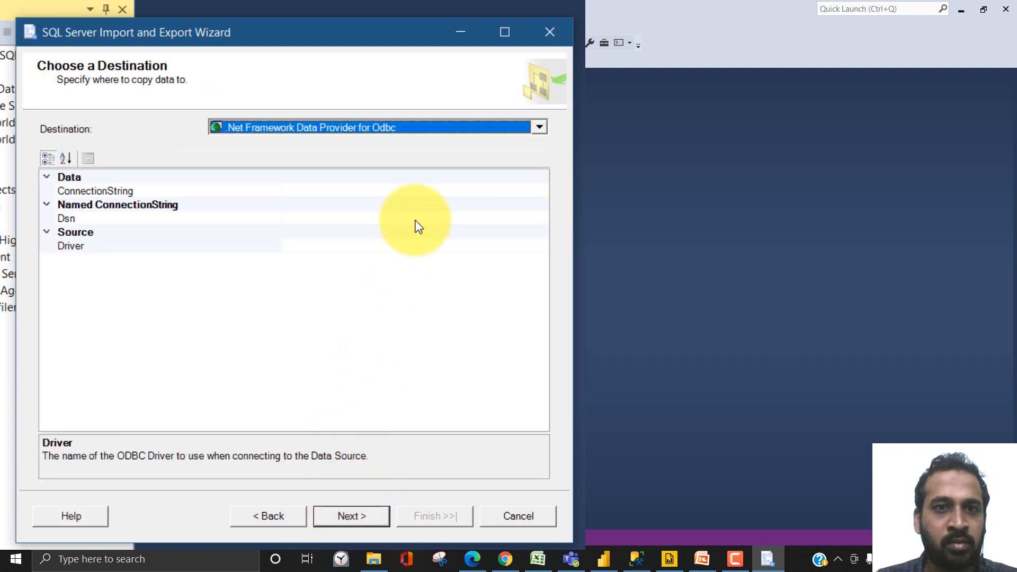
Set the import destination to SQL Server Native Client 11.0, keeping TAIK18 as the database, and continue.
left_click(393, 128)
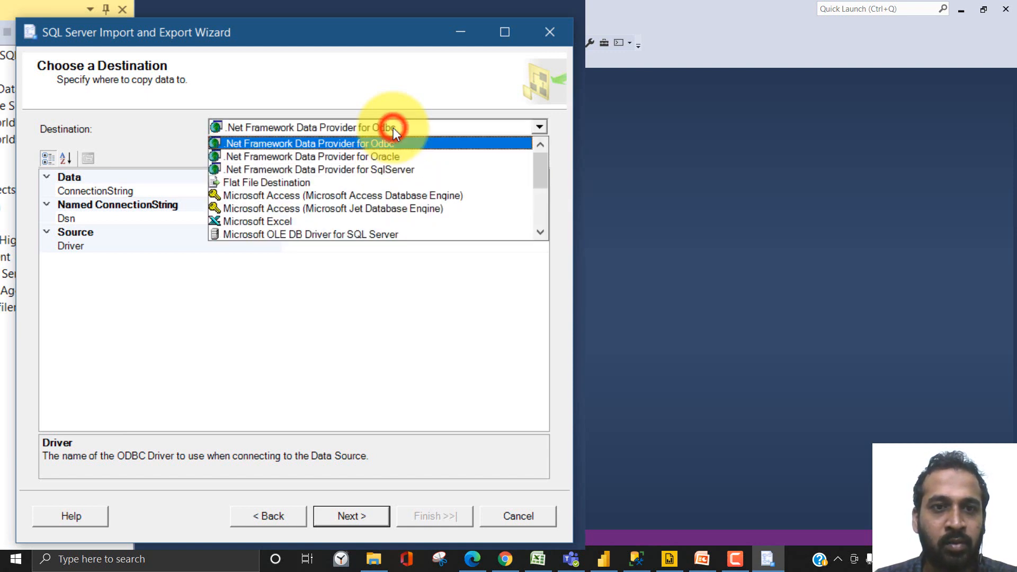
scroll(405, 199, "down", 1)
scroll(405, 200, "down", 2)
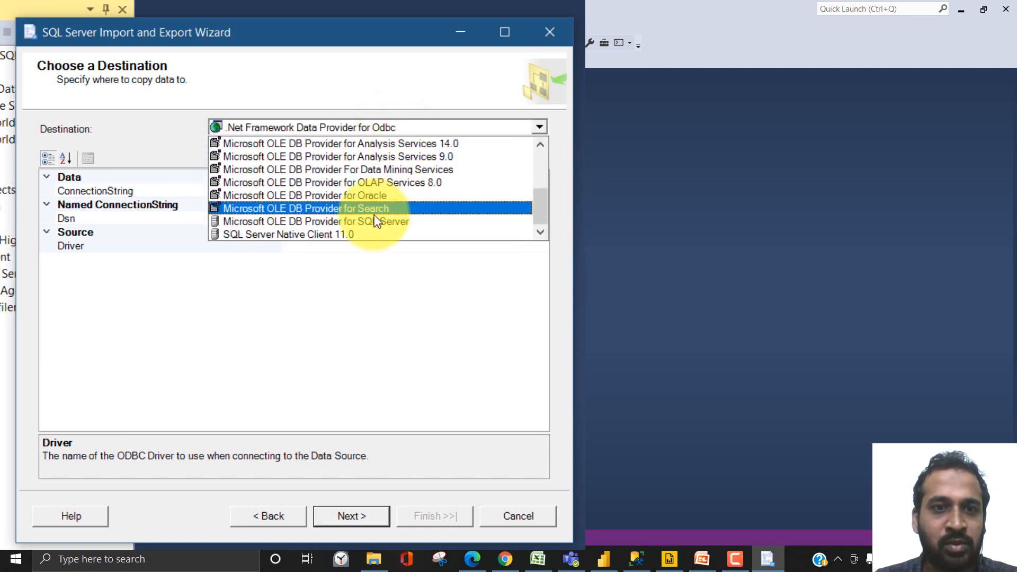
left_click(346, 234)
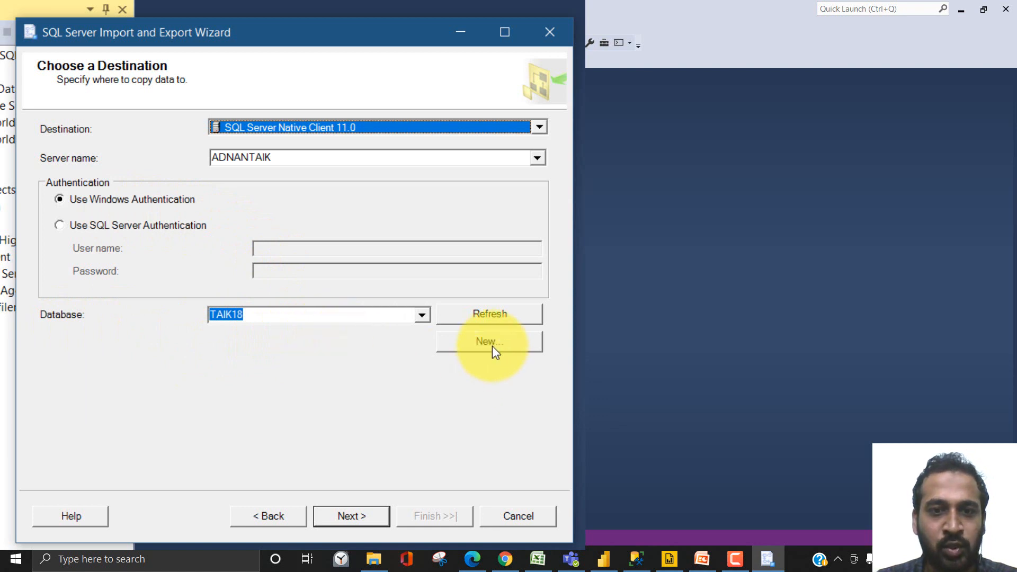
left_click(423, 316)
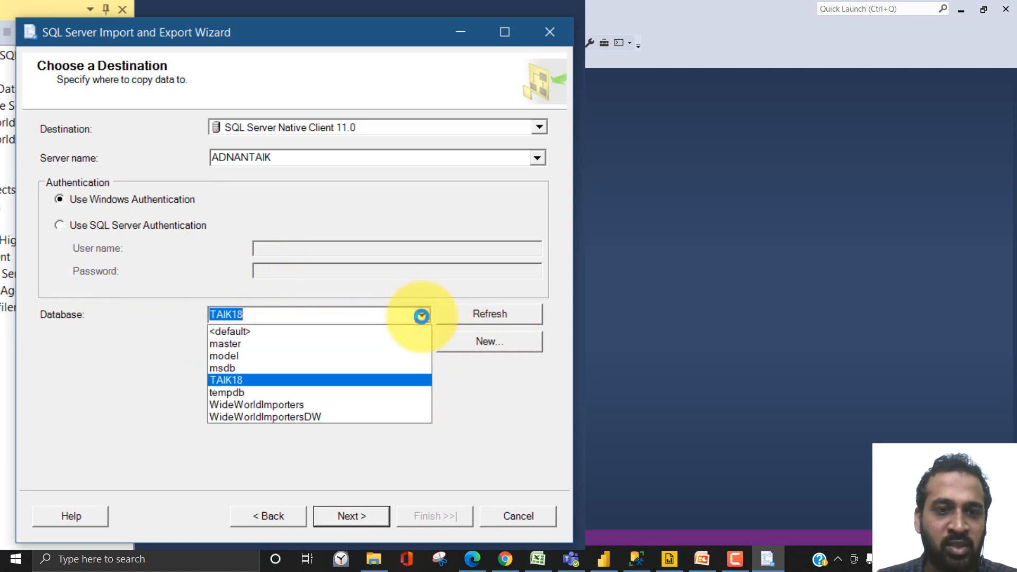
left_click(499, 382)
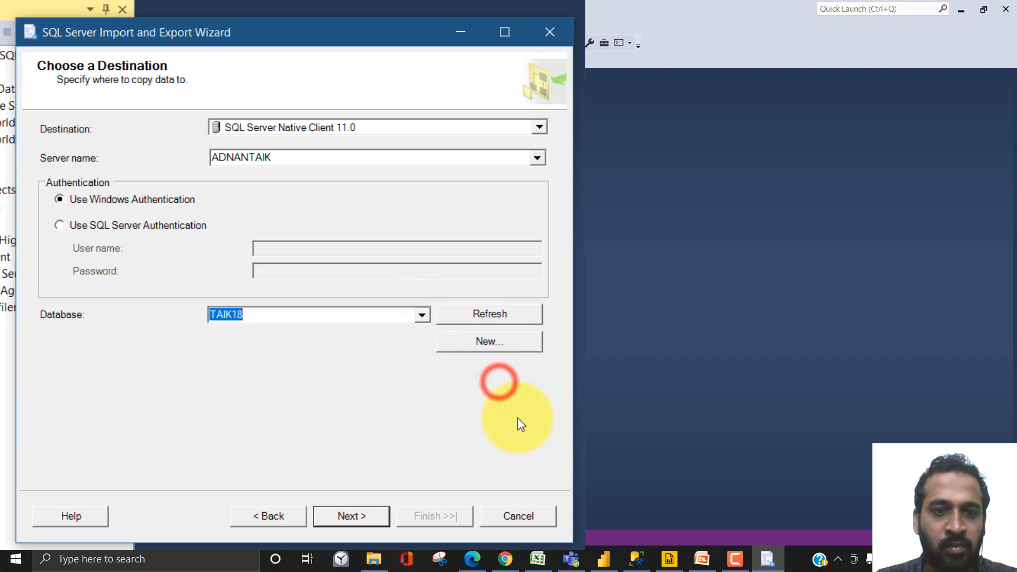
left_click(354, 514)
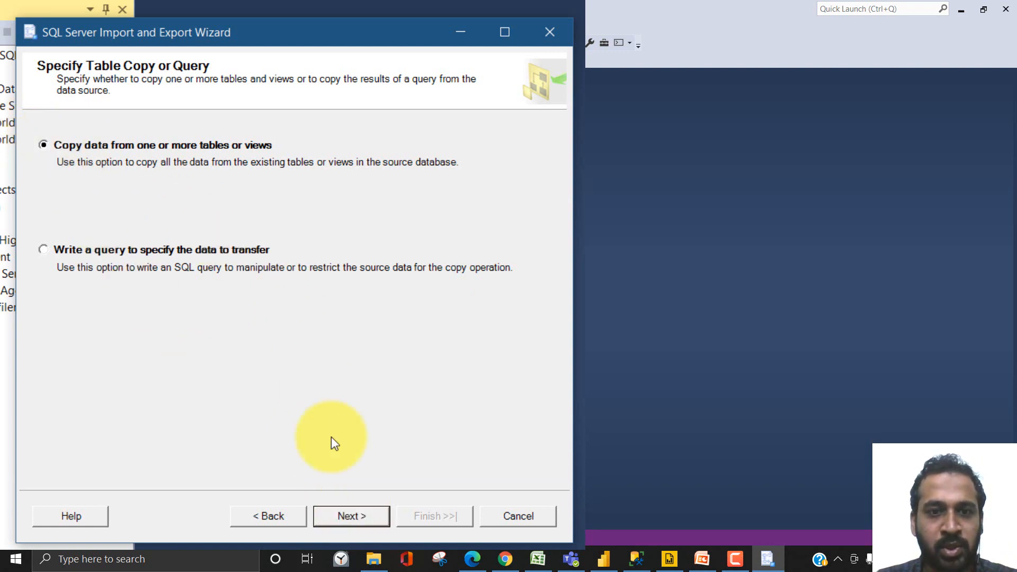
Copy data from tables or views, selecting only Sheet1$ as the source and naming its destination table [dbo].[Timesheets].
left_click(352, 521)
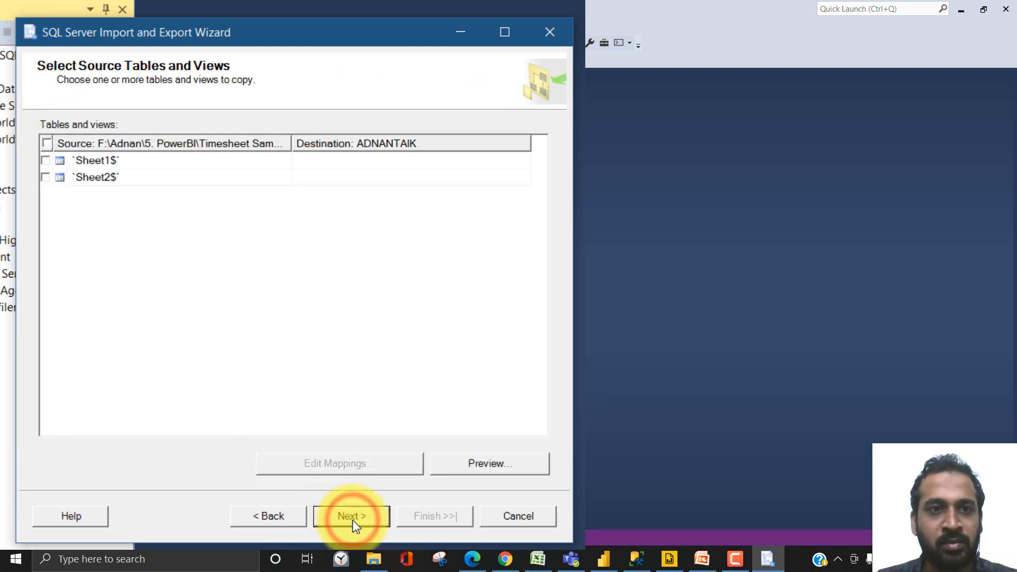
left_click(50, 164)
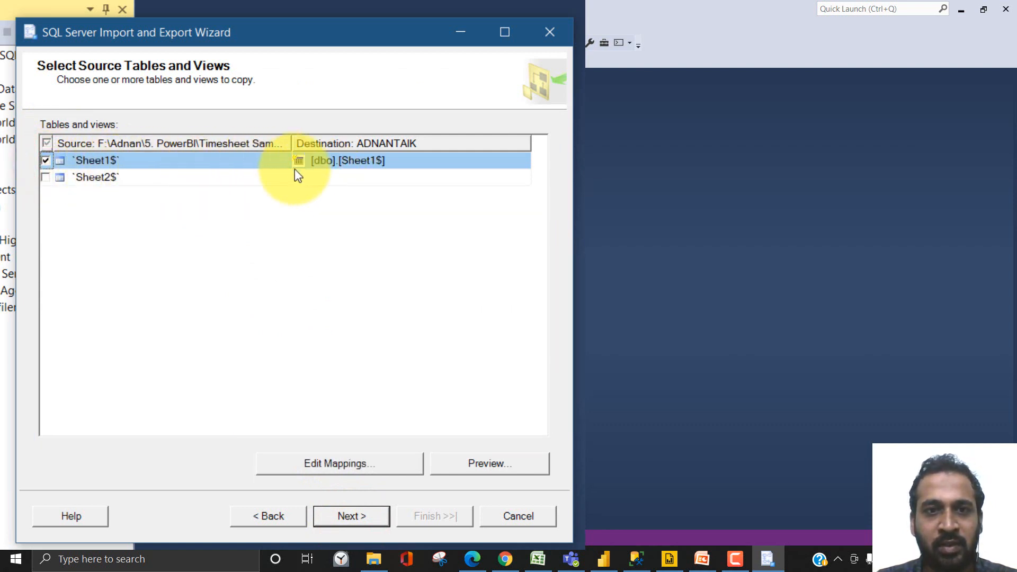
left_click(348, 162)
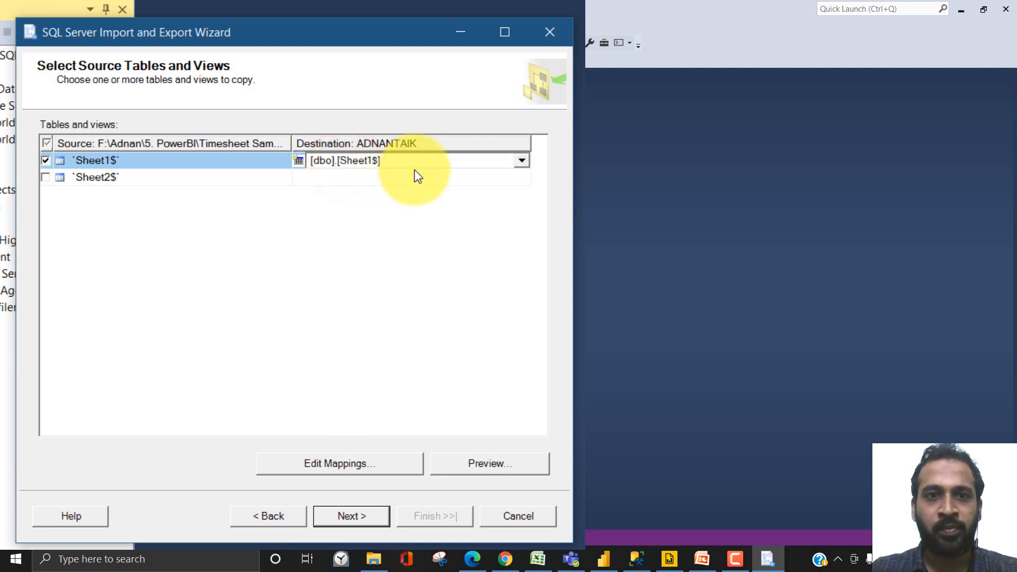
key("shift+Right")
key("shift+Right")
key("shift+Right")
key("shift+Right")
key("shift+Right")
key("shift+Right")
key("shift+Right")
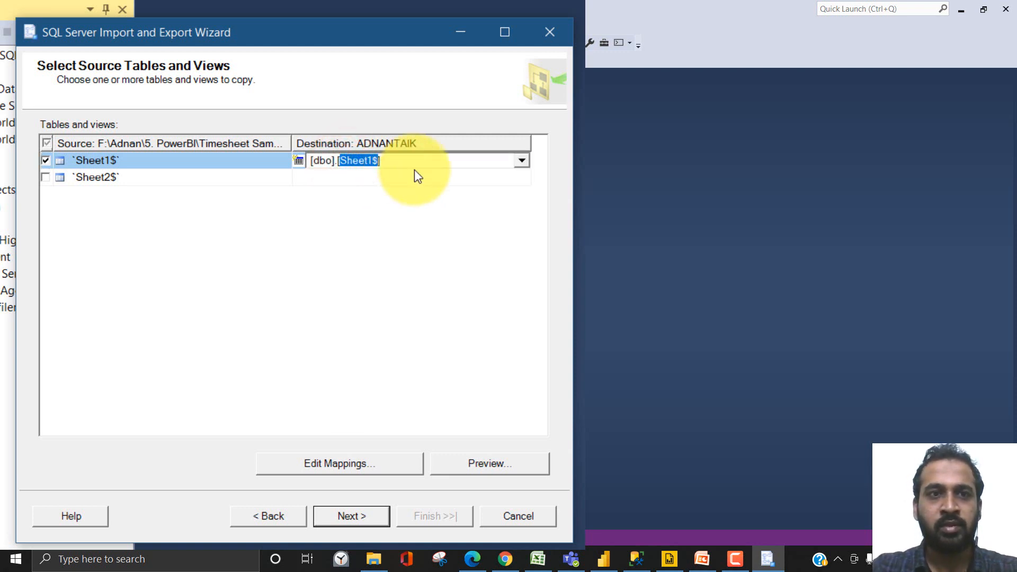
type("Time")
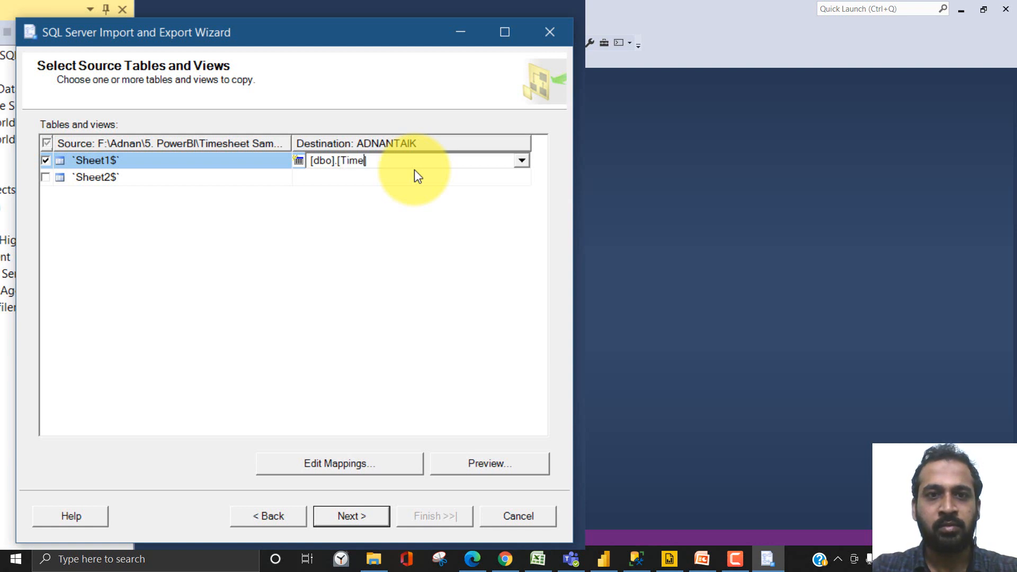
type("sheet")
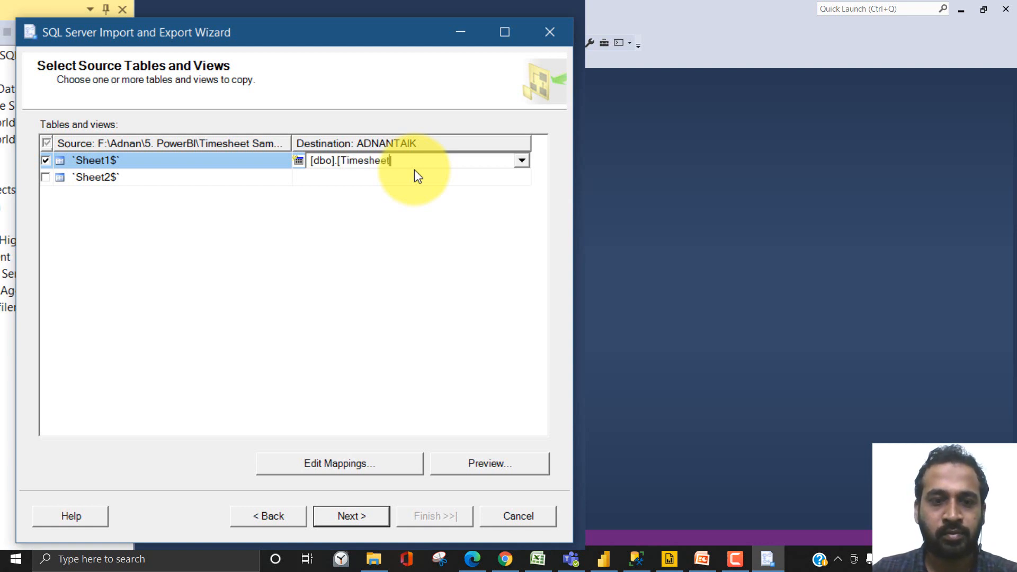
type("s")
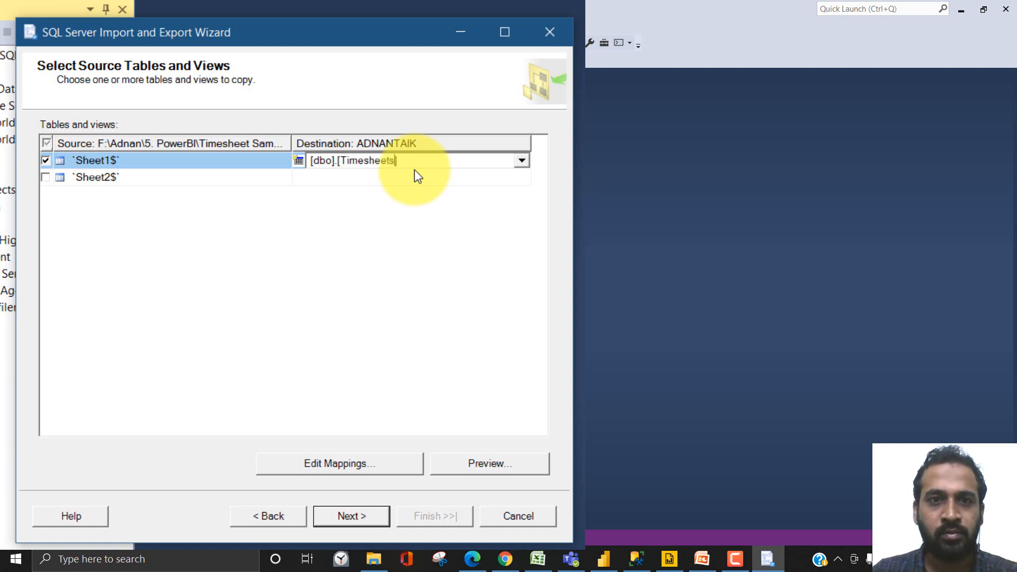
Open the column mappings for Sheet1$ and set the PlanDate column's type to date.
left_click(376, 466)
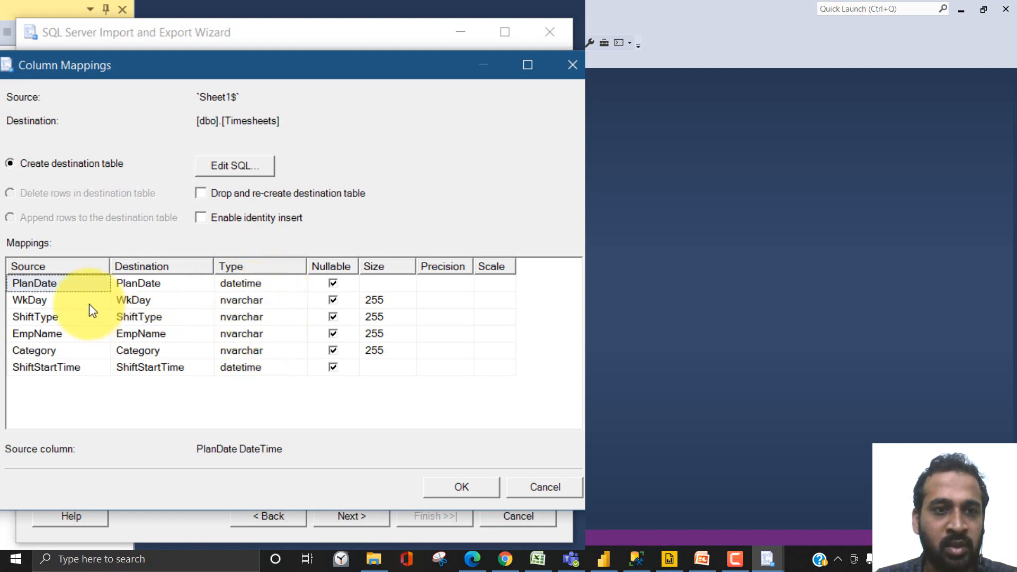
left_click(276, 289)
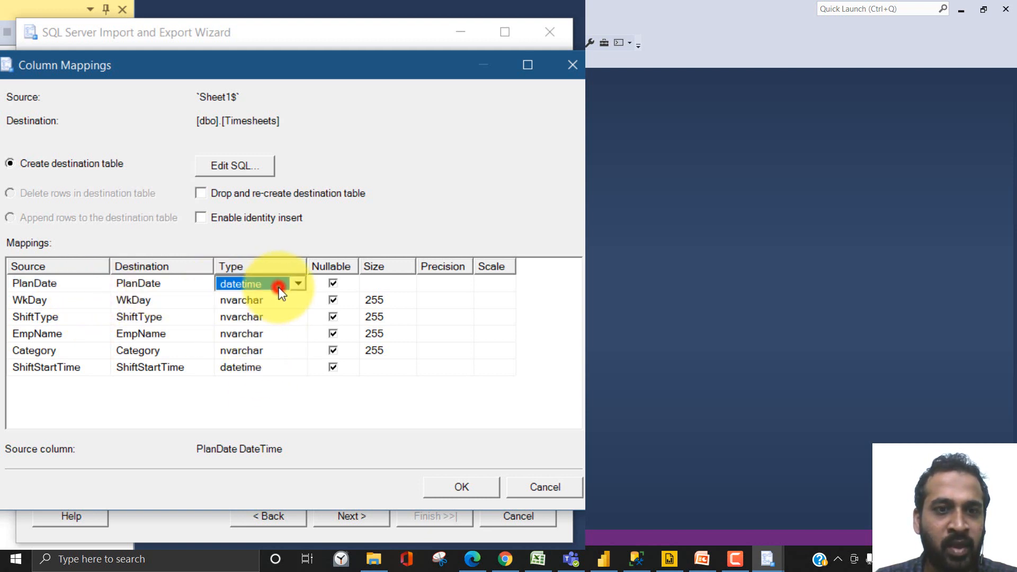
left_click(298, 284)
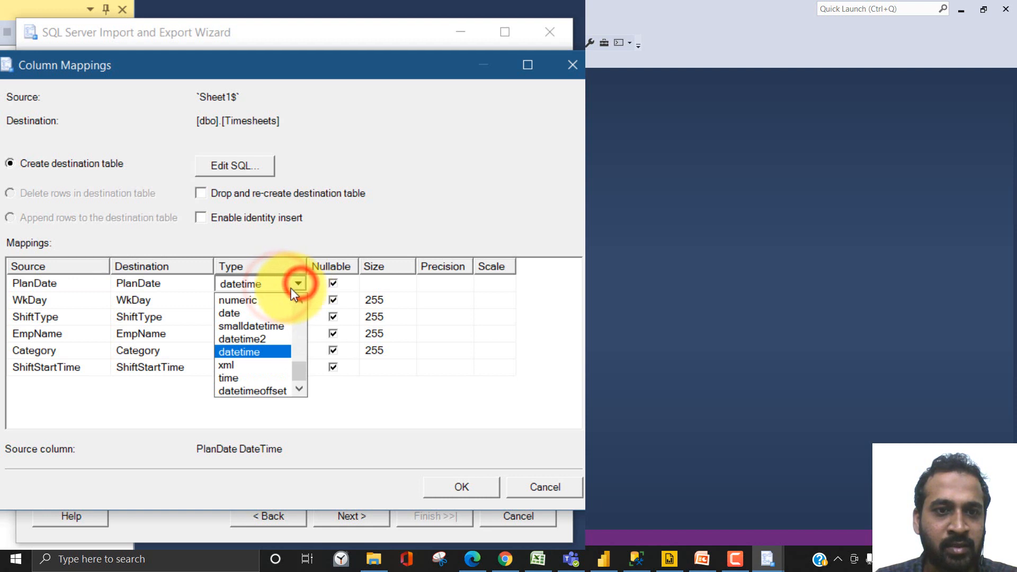
left_click(272, 314)
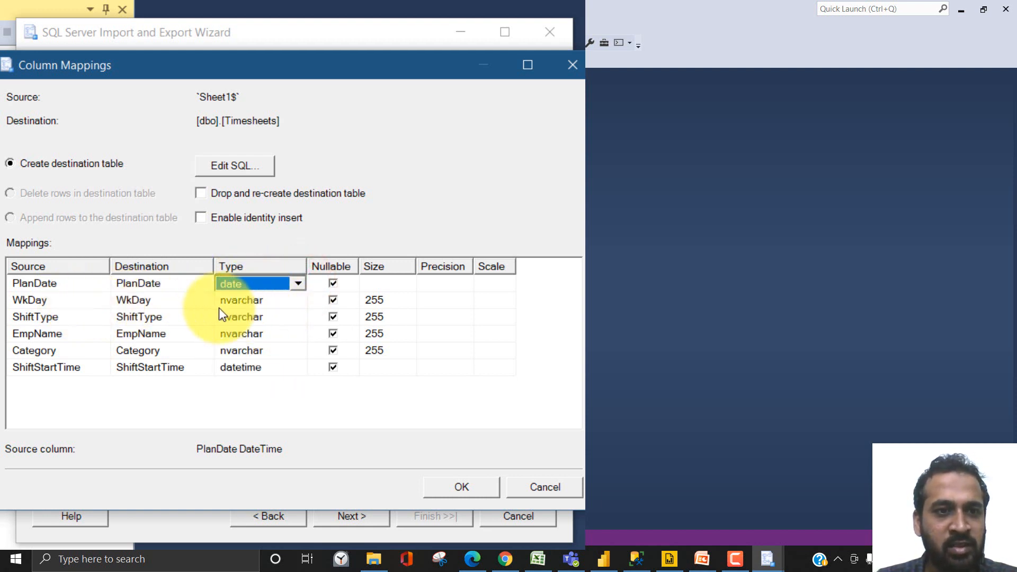
Set the WkDay column's destination type to varchar in the column mappings.
left_click(282, 305)
left_click(298, 304)
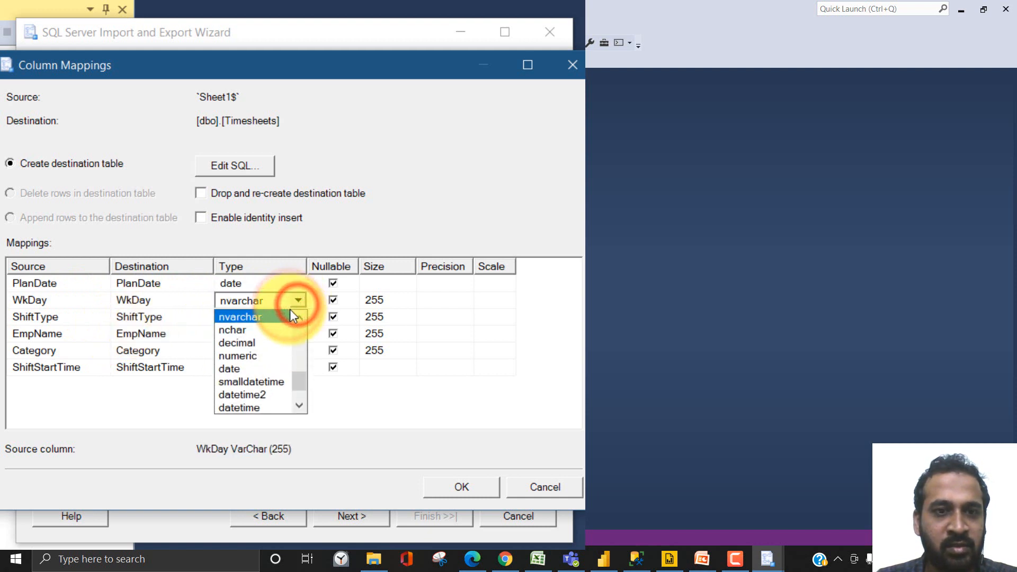
scroll(279, 328, "down", 1)
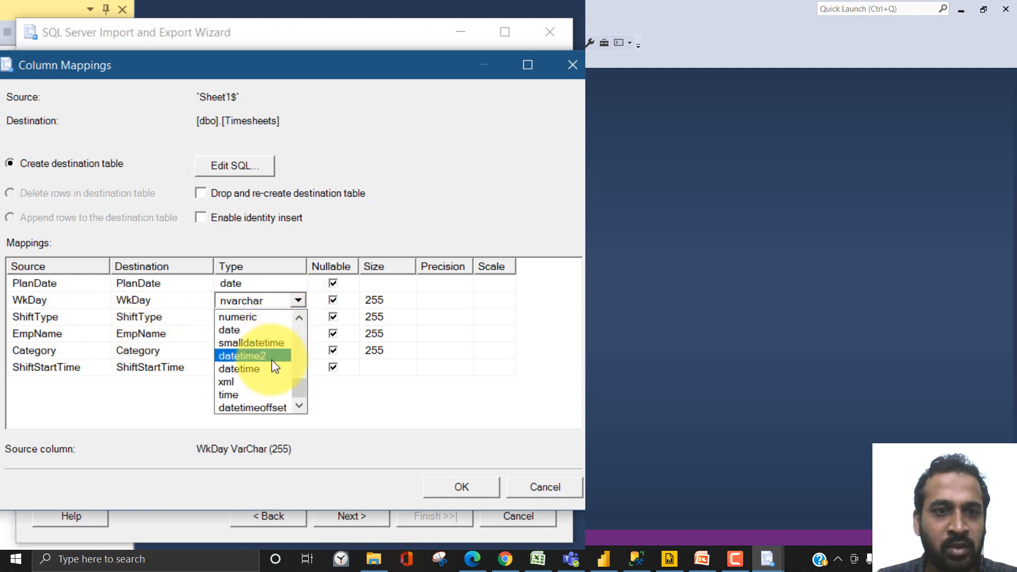
scroll(270, 355, "up", 4)
left_click(247, 357)
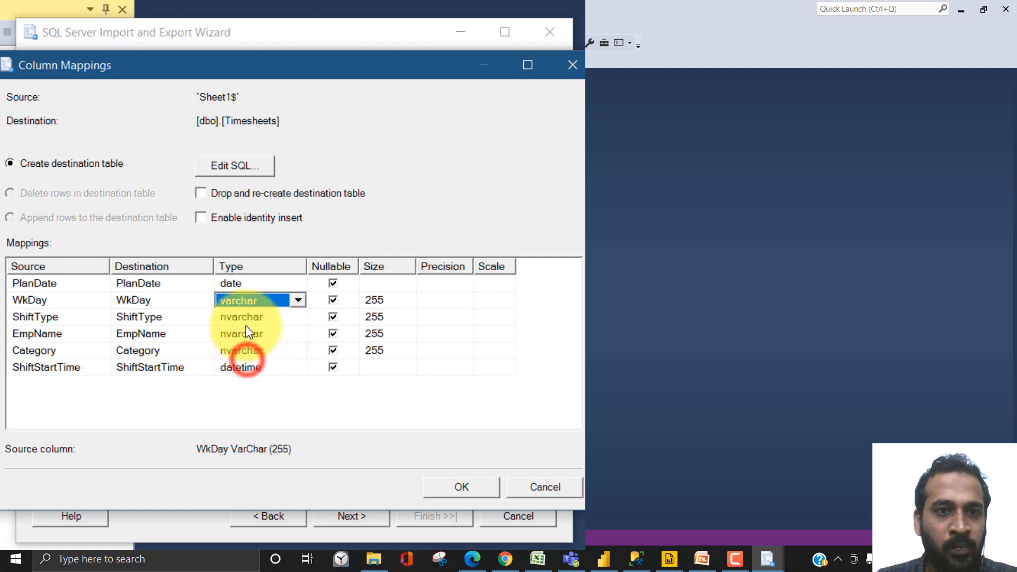
Set the ShiftStartTime column's destination type to time and accept the column mappings.
left_click(289, 320)
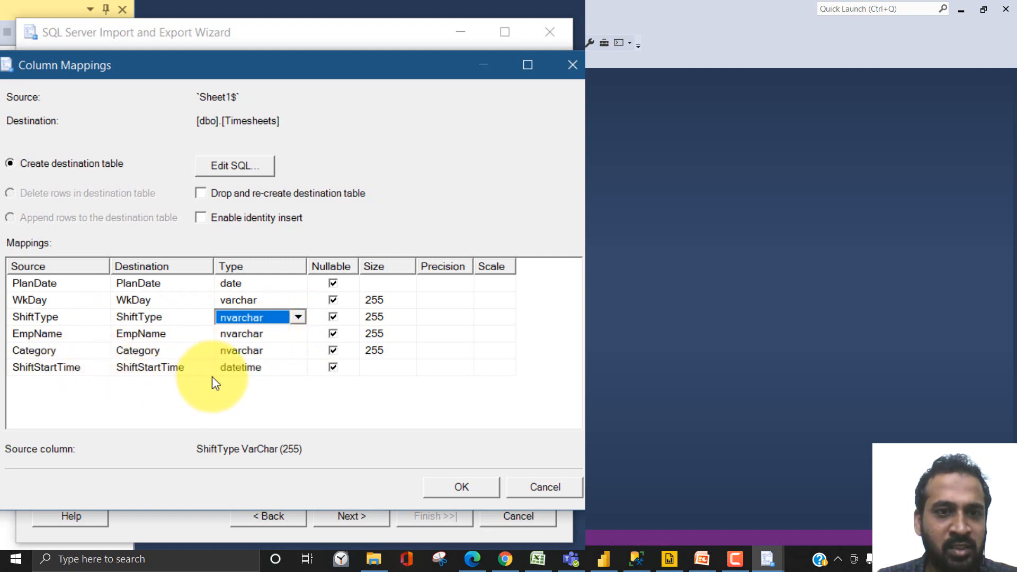
left_click(288, 370)
left_click(298, 368)
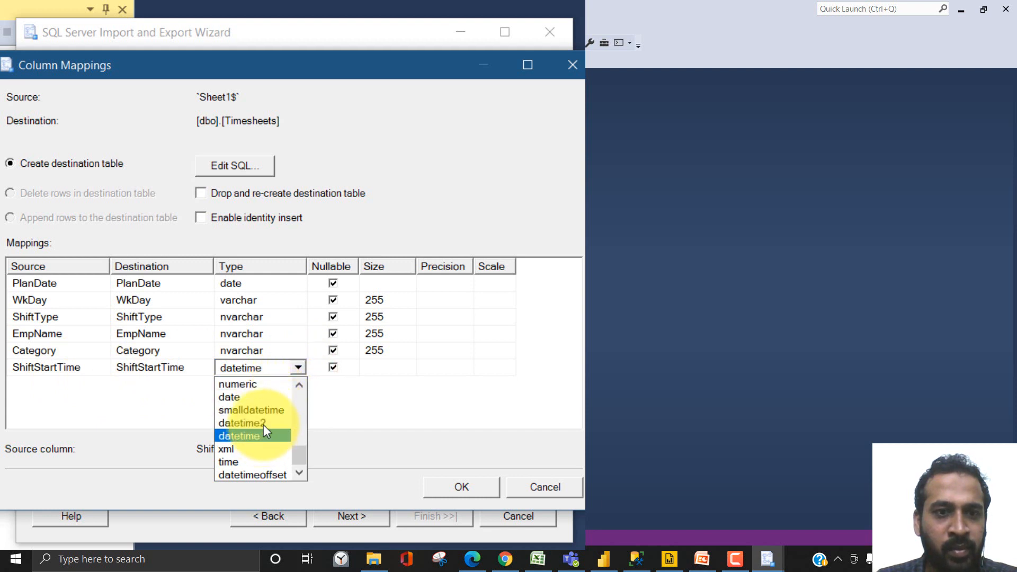
left_click(241, 460)
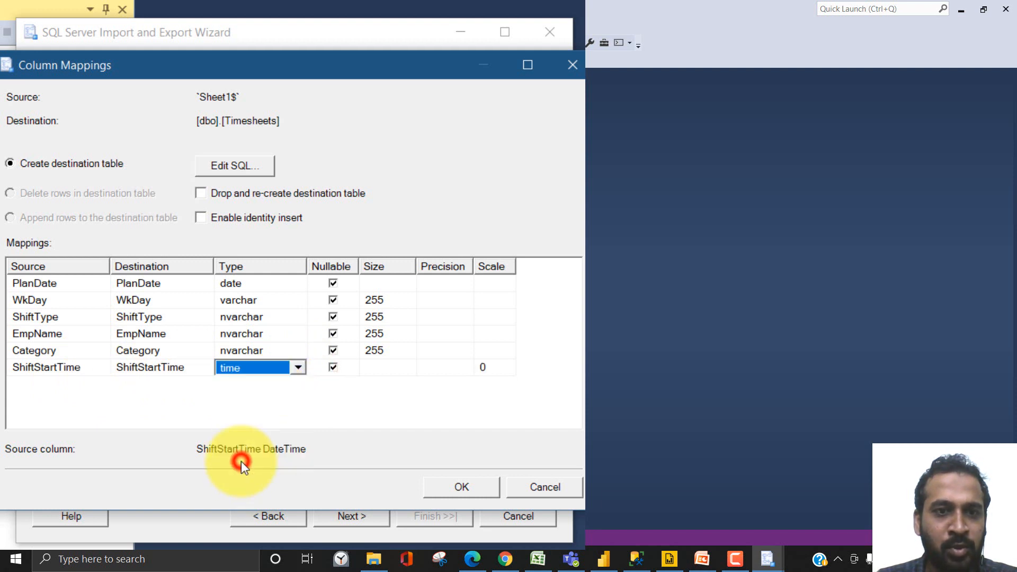
left_click(267, 334)
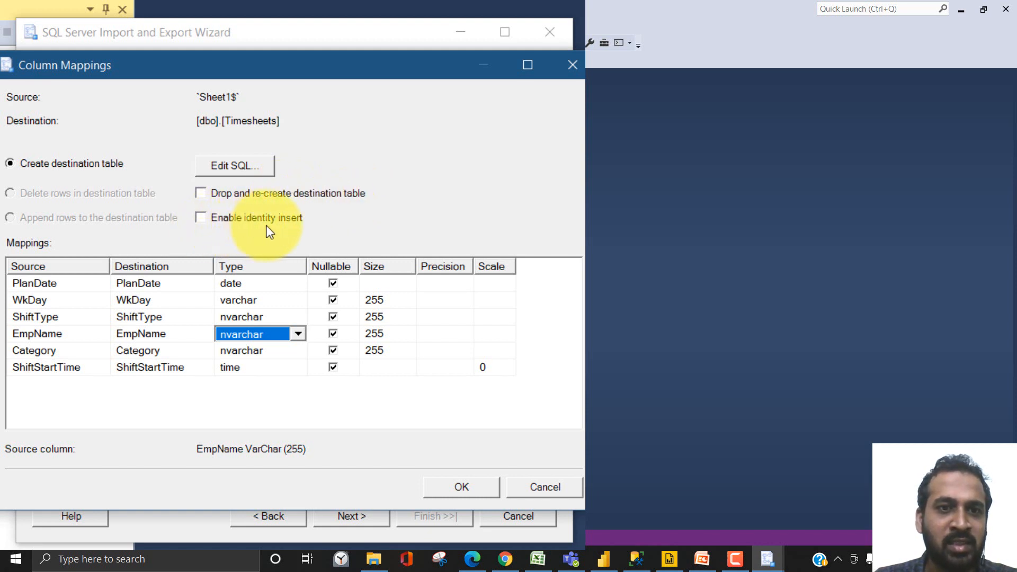
left_click(458, 488)
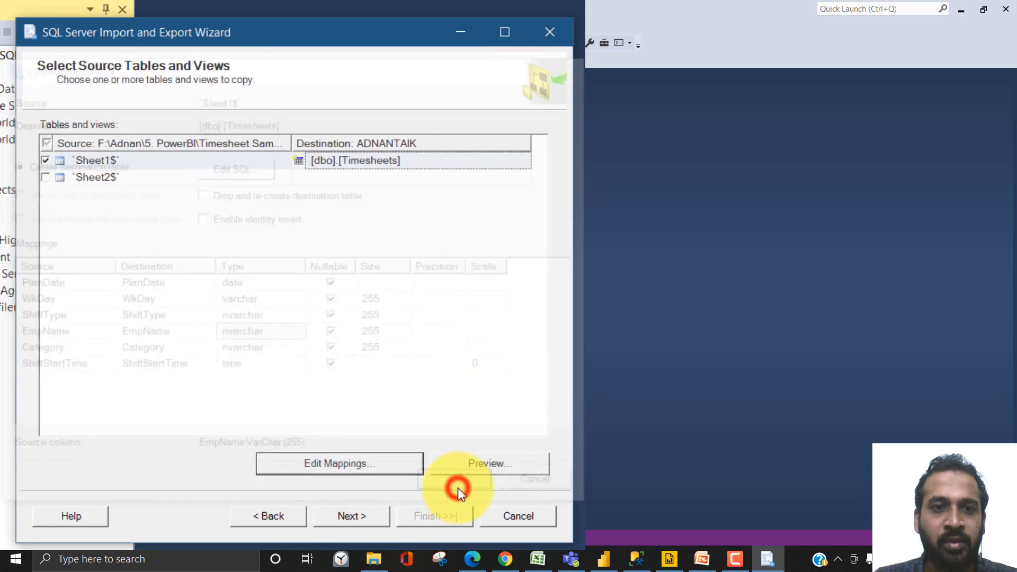
Accept the data type mapping review, run the import immediately without saving an SSIS package, and close the finished wizard.
left_click(359, 517)
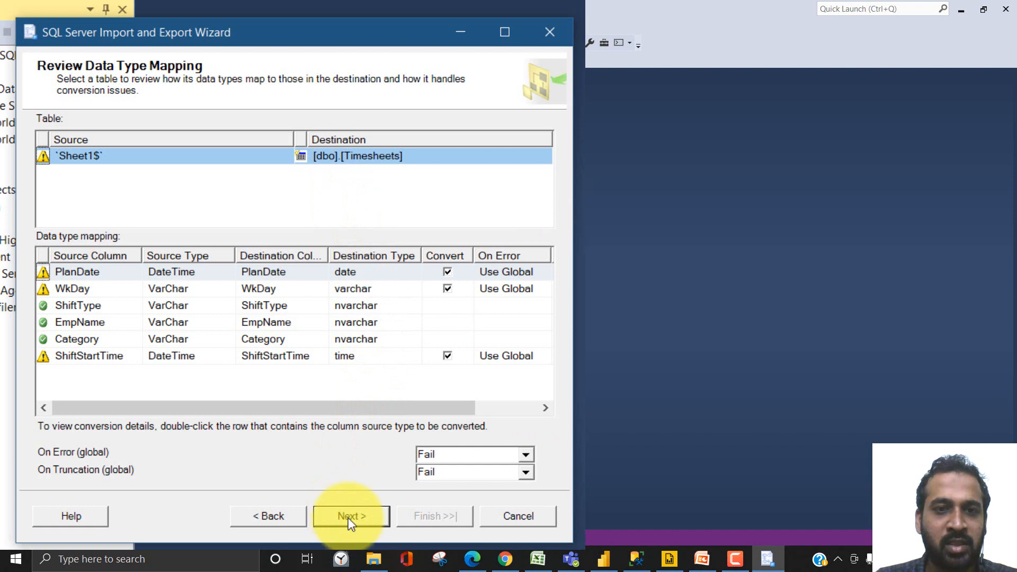
left_click(347, 516)
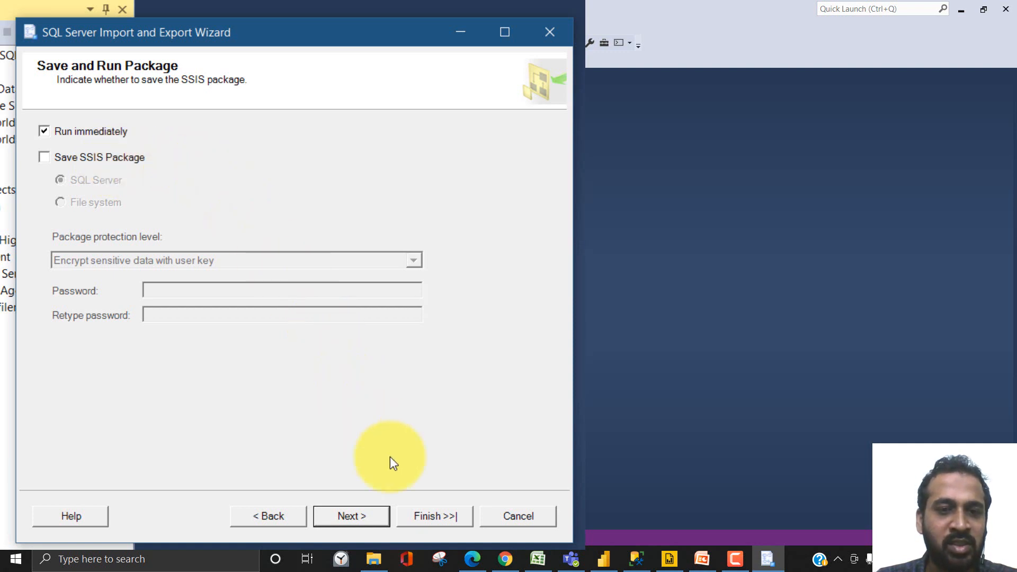
left_click(359, 511)
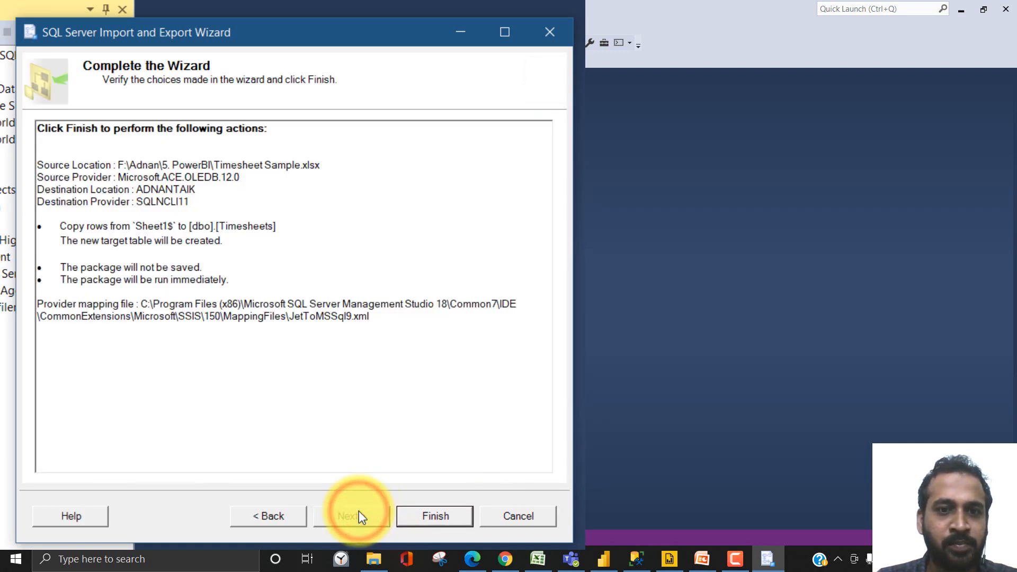
left_click(432, 515)
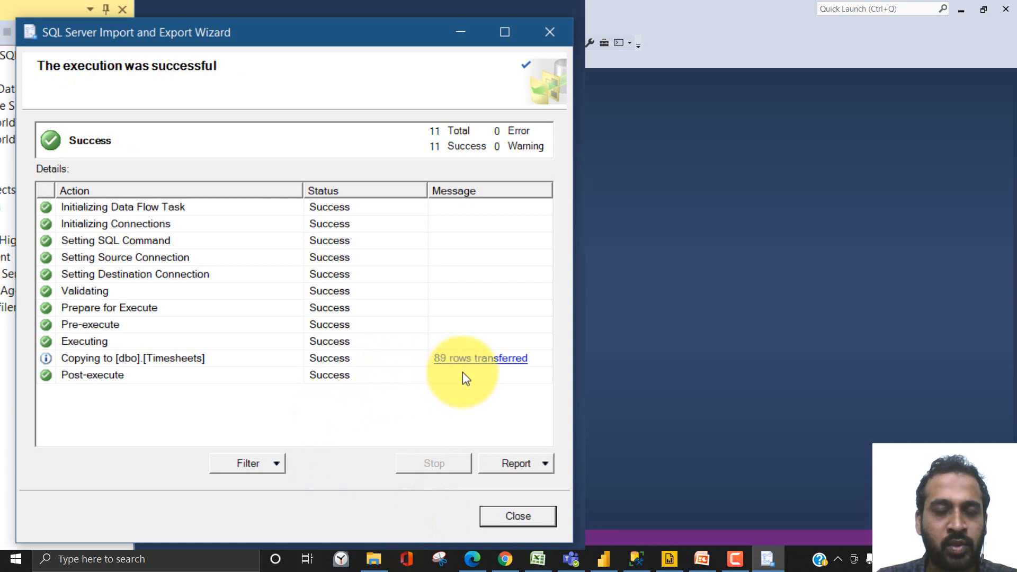
left_click(518, 516)
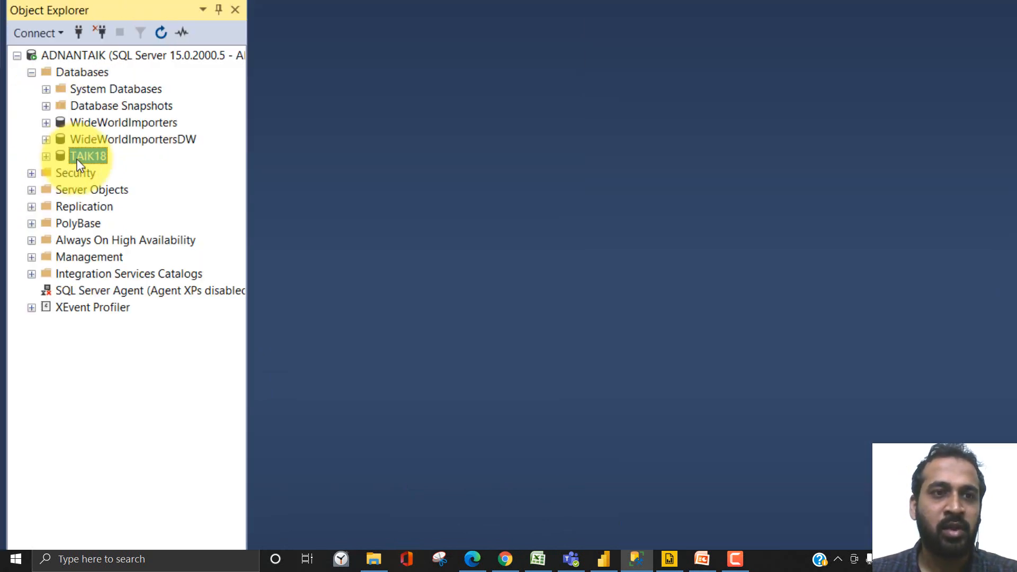
Refresh the server's object tree and locate the dbo.Timesheets table in the TAIK18 database.
left_click(161, 32)
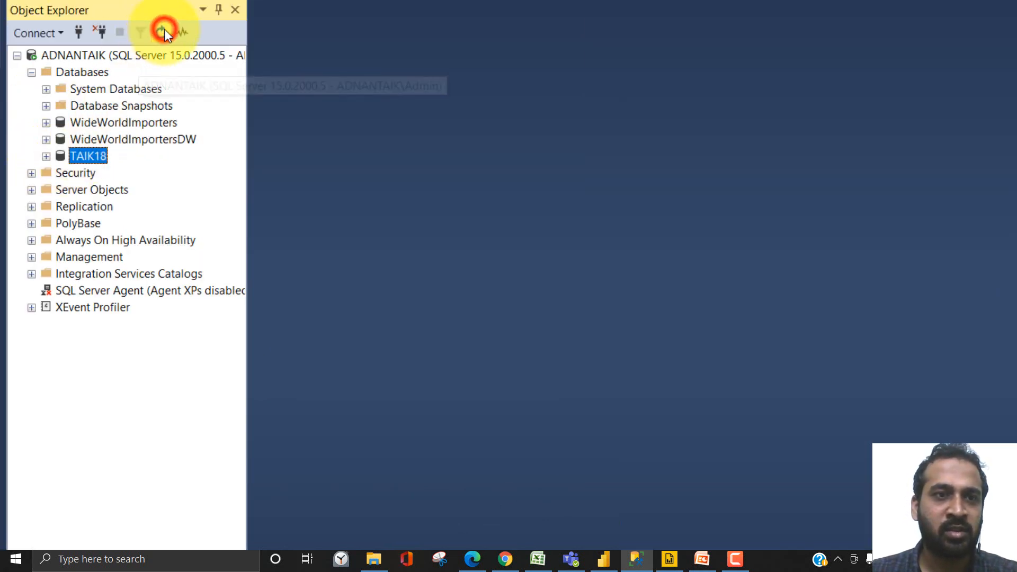
left_click(46, 156)
left_click(60, 190)
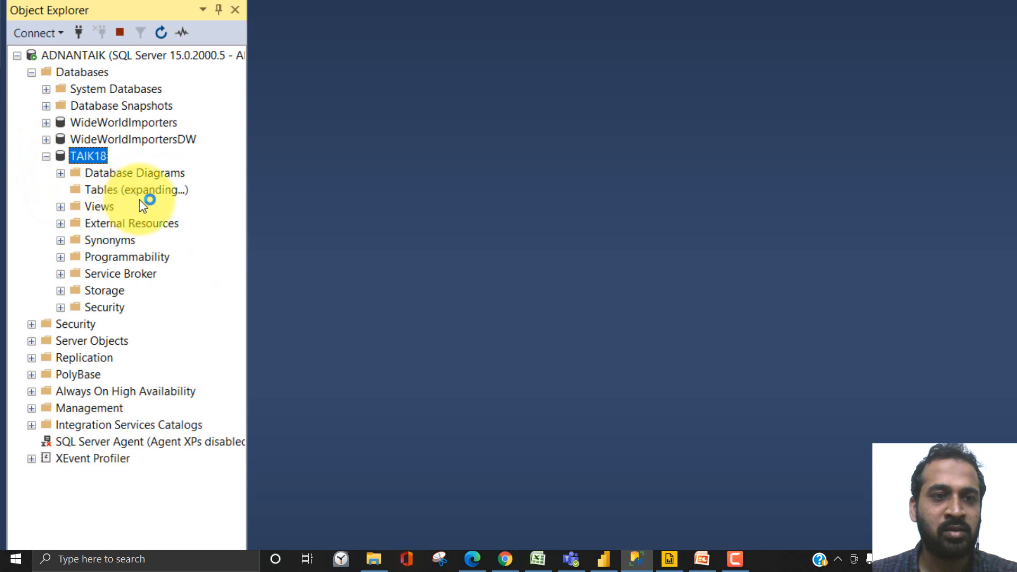
left_click(142, 274)
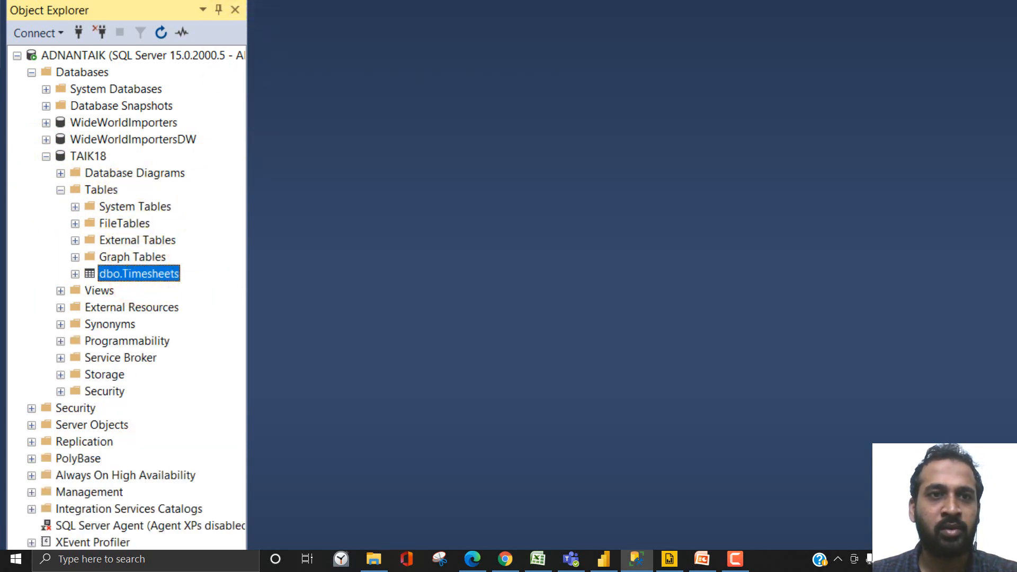
Create a new query containing "select * from Timesheets;" and execute it.
key("ctrl+n")
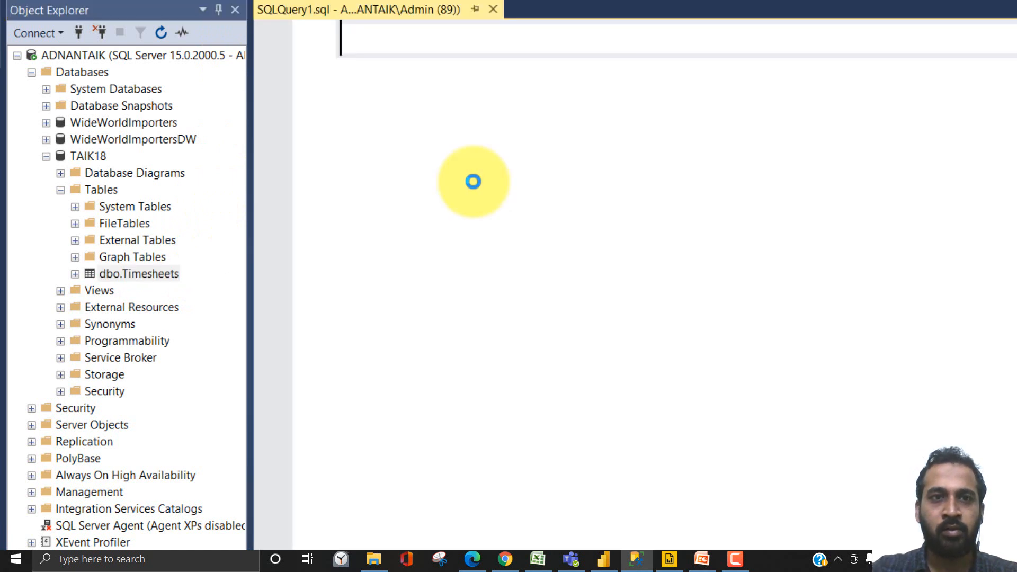
type("select * from")
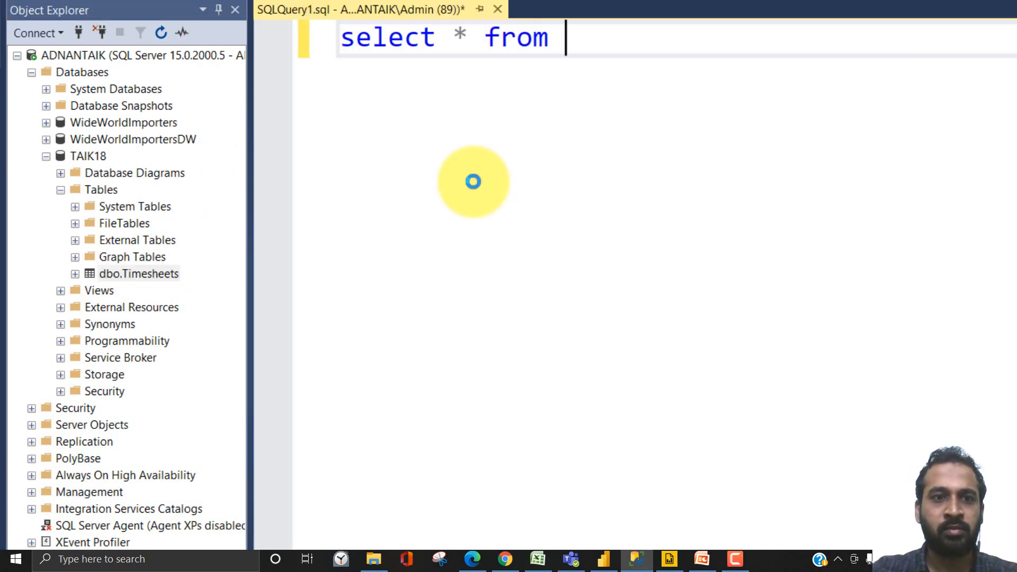
type(" Time")
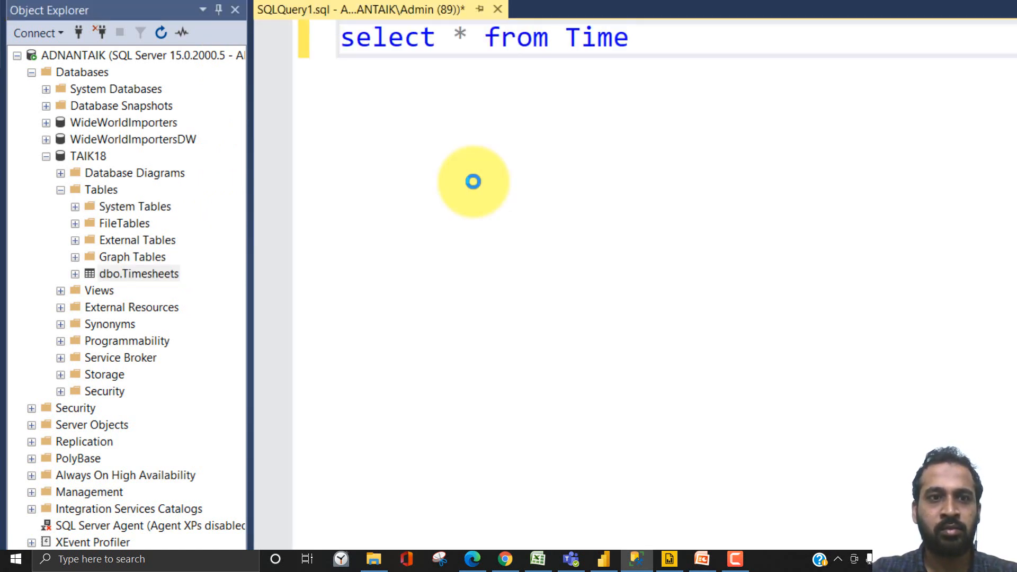
type("sheets")
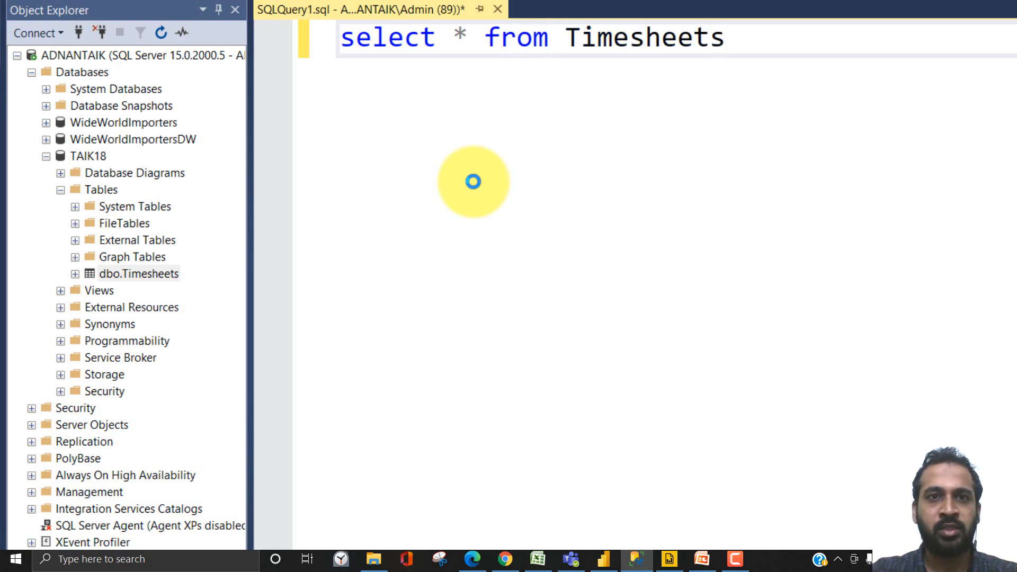
type(";")
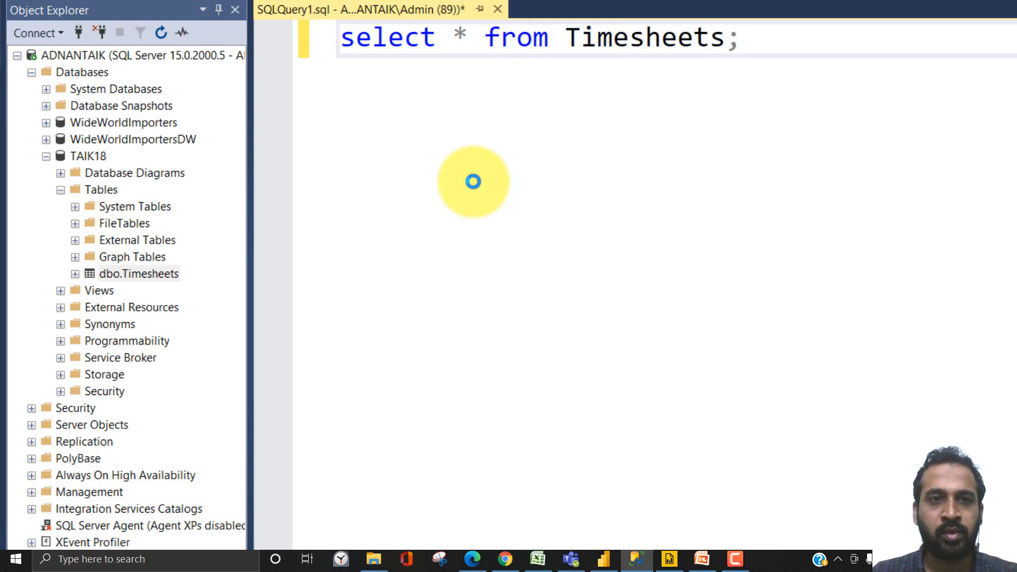
key("F5")
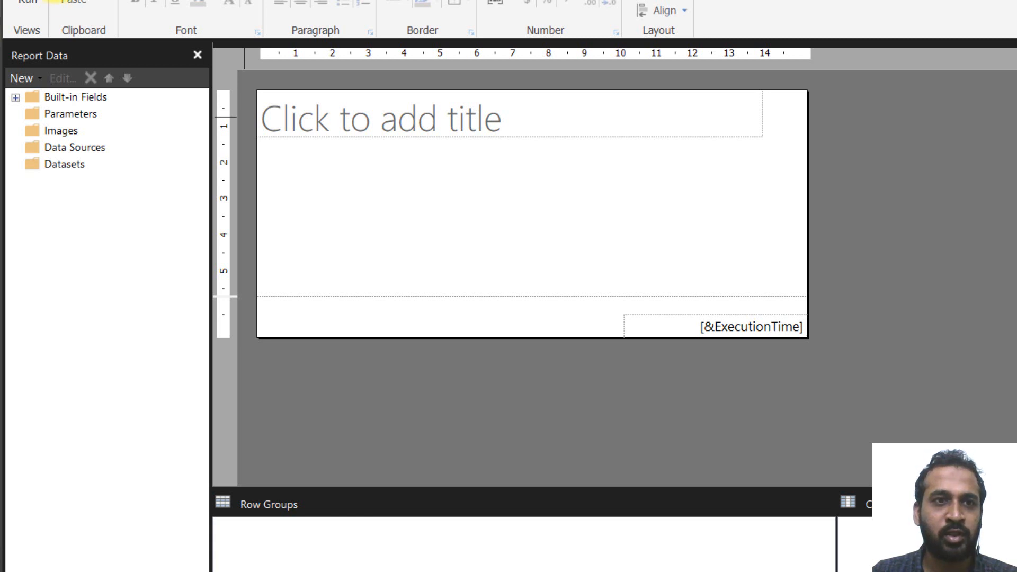
In Power BI Report Builder, add a data source named DataSource1 with the connection type Microsoft SQL Server.
right_click(79, 153)
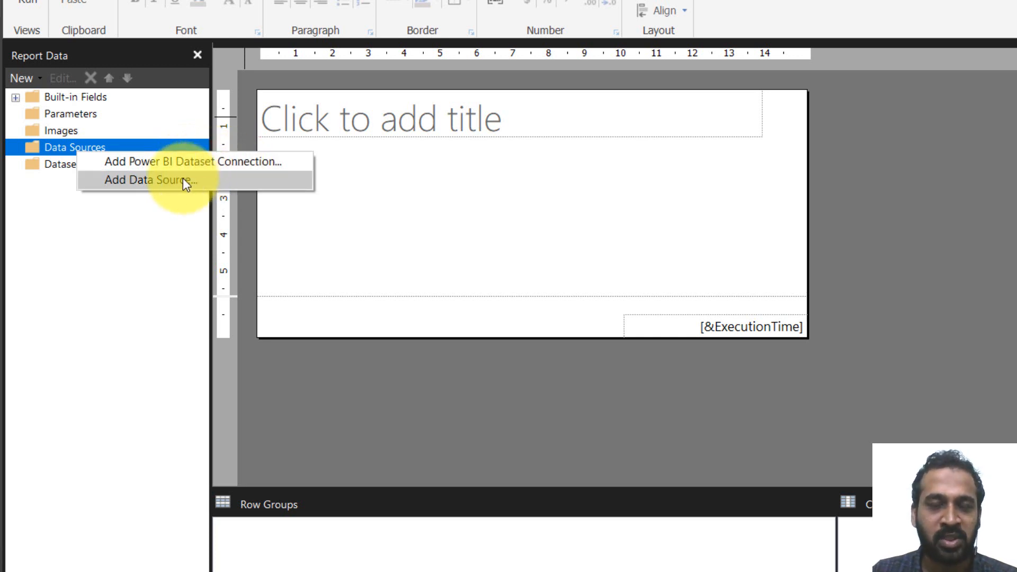
left_click(155, 180)
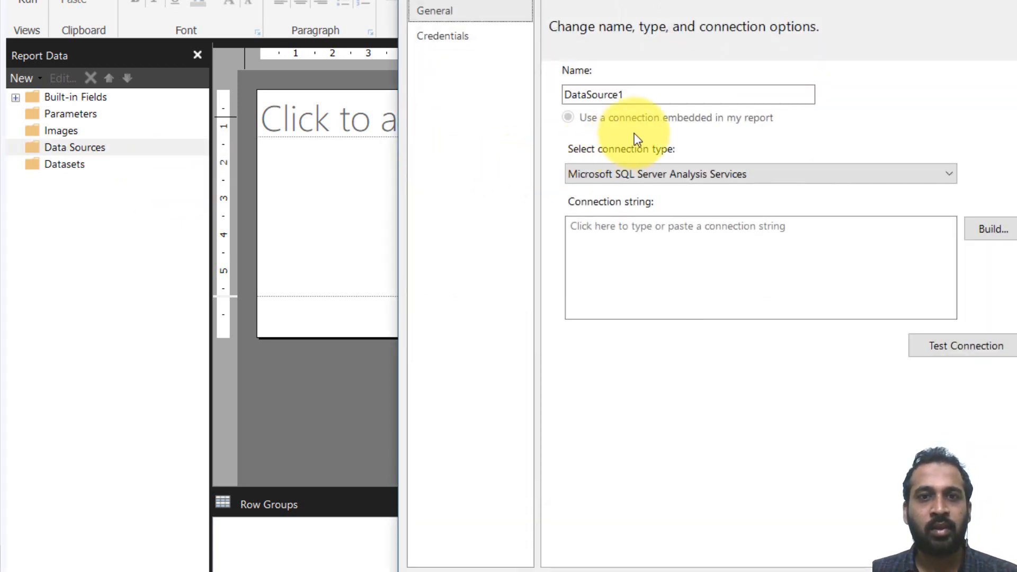
left_click(638, 94)
left_click(670, 169)
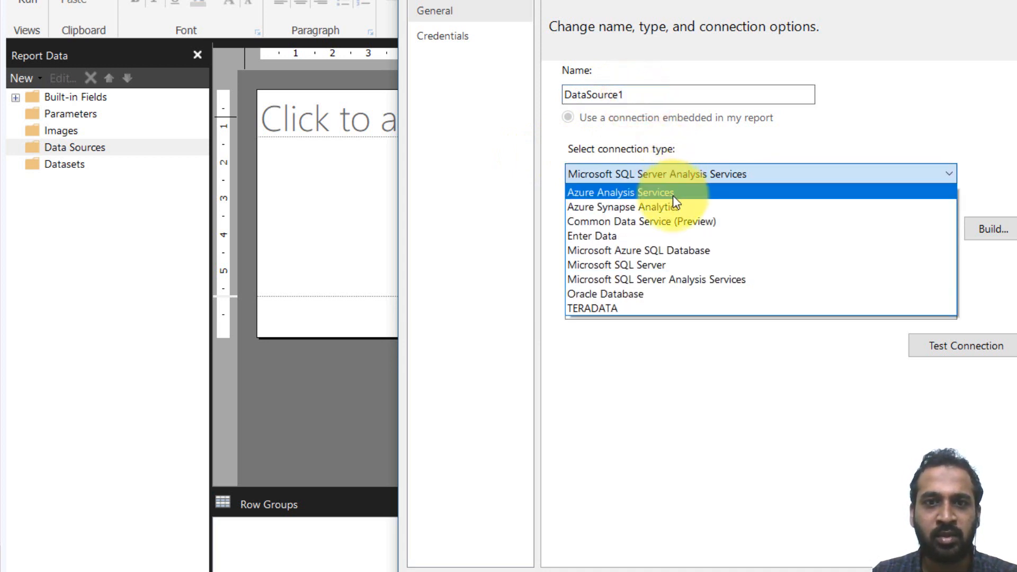
left_click(681, 265)
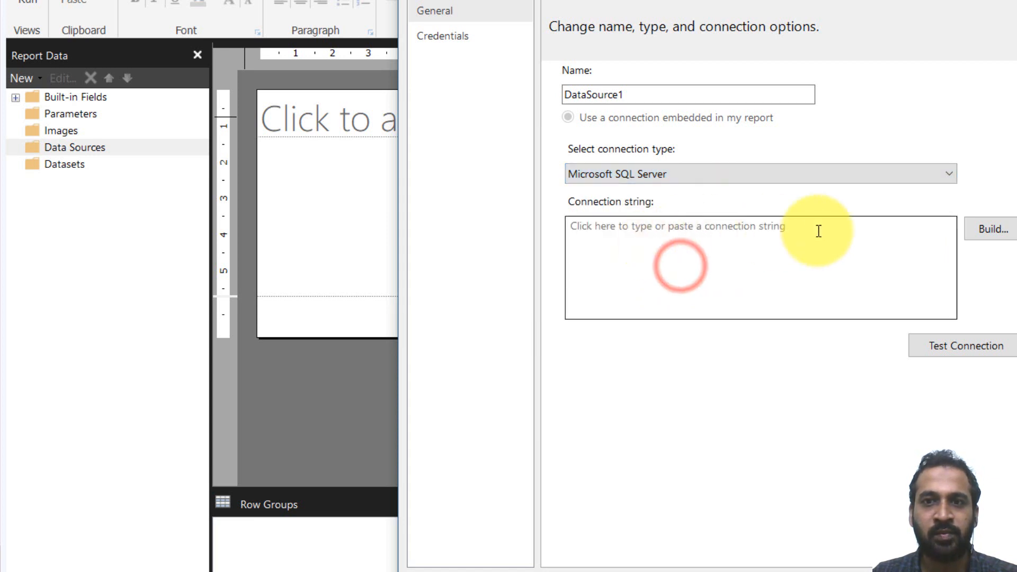
Build the data source's connection with server name ".", Windows Authentication and the TAIK18 database.
left_click(988, 229)
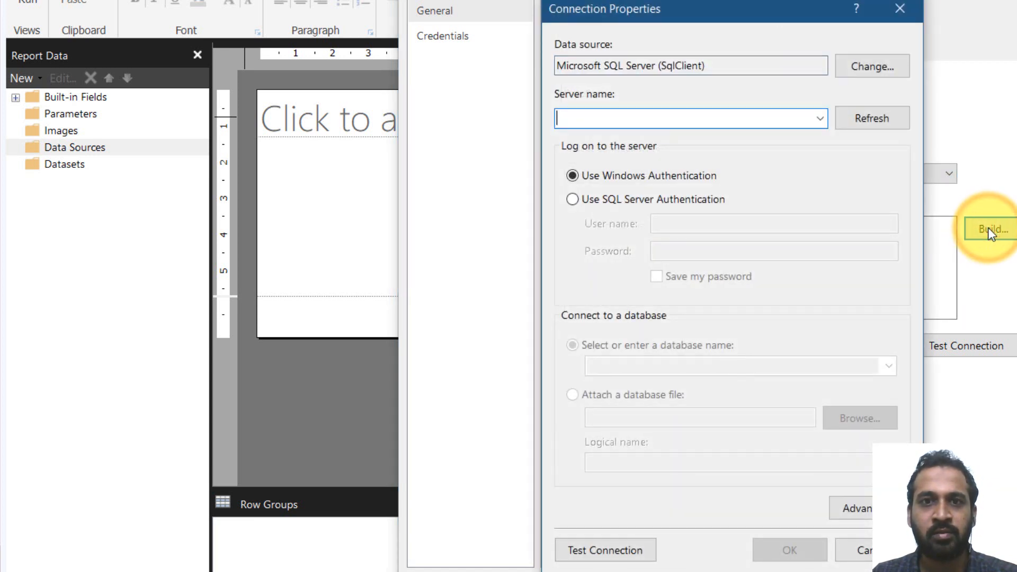
left_click(820, 118)
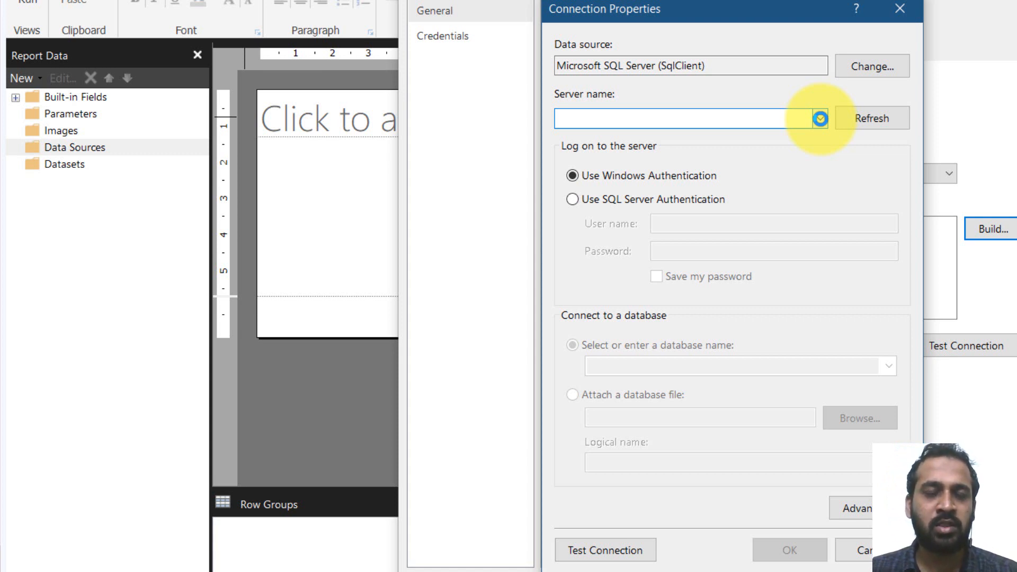
left_click(707, 115)
type(".")
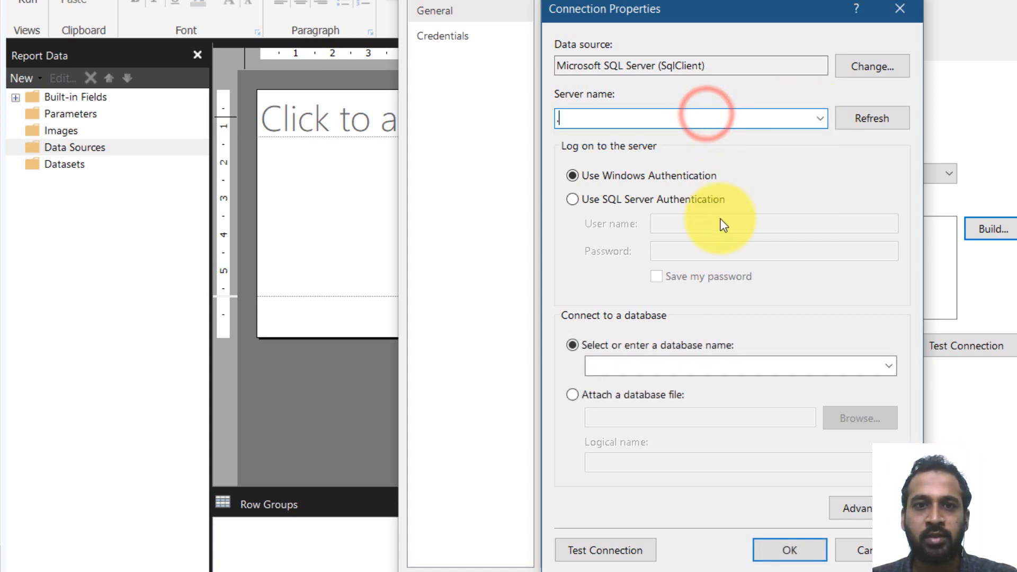
left_click(889, 365)
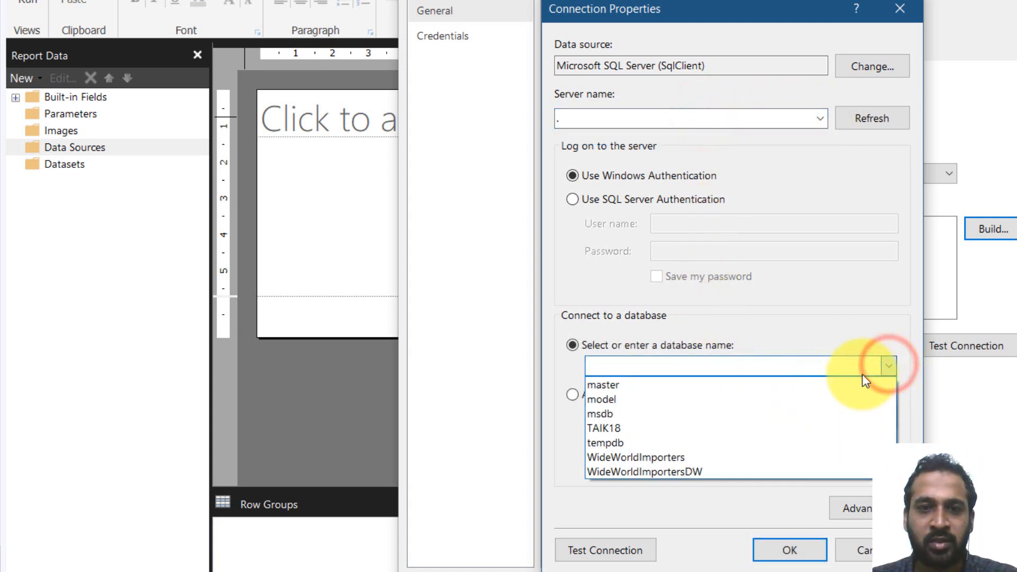
left_click(621, 426)
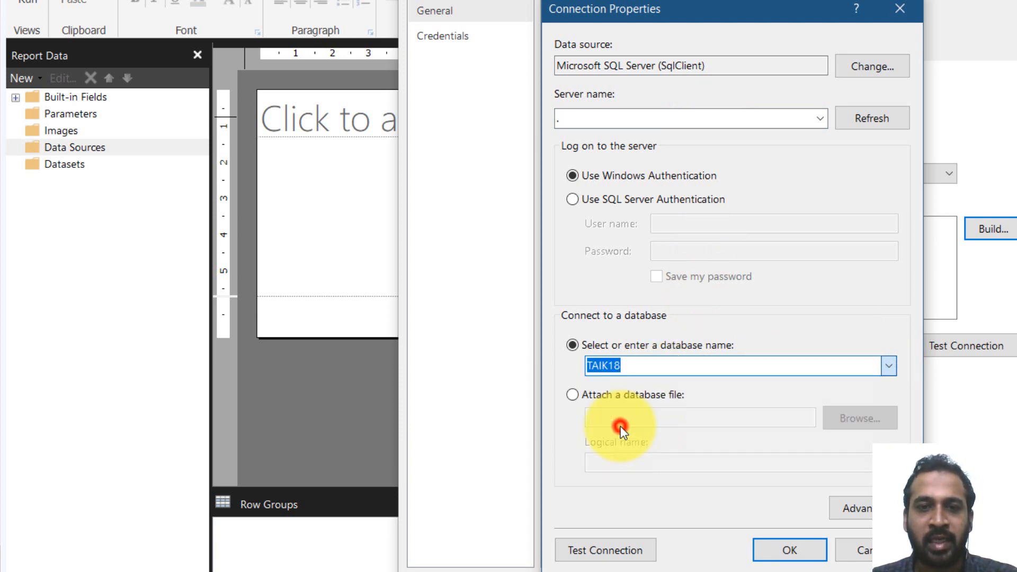
Test and accept the connection properties, and test the resulting connection string in the data source settings.
left_click(588, 547)
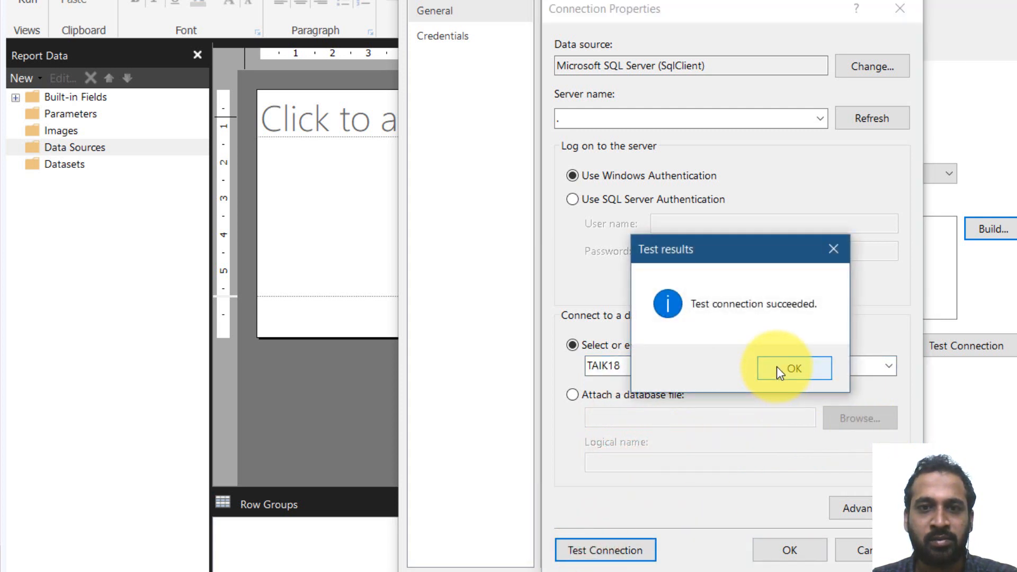
left_click(777, 366)
left_click(784, 548)
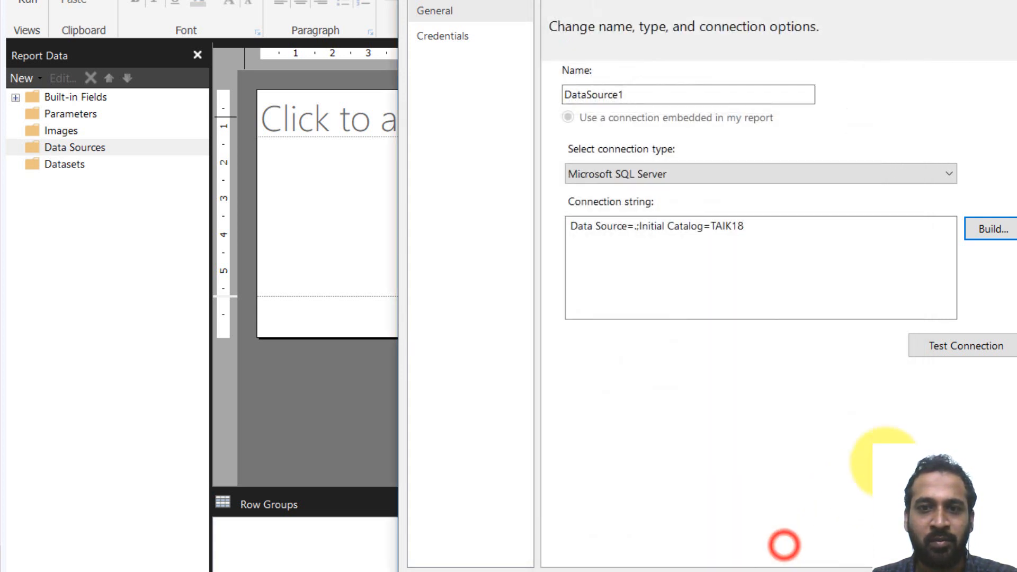
left_click(959, 345)
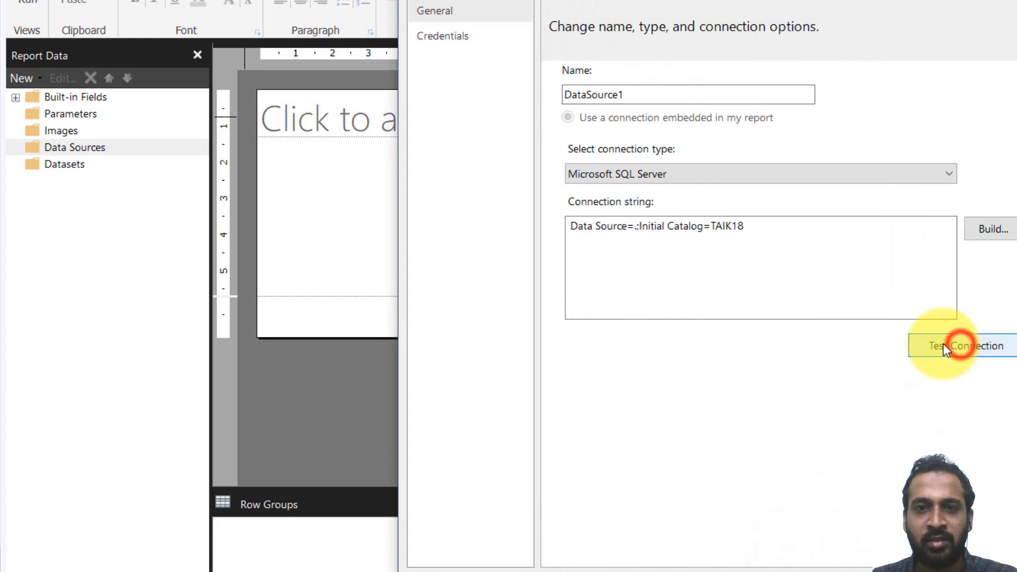
left_click(793, 367)
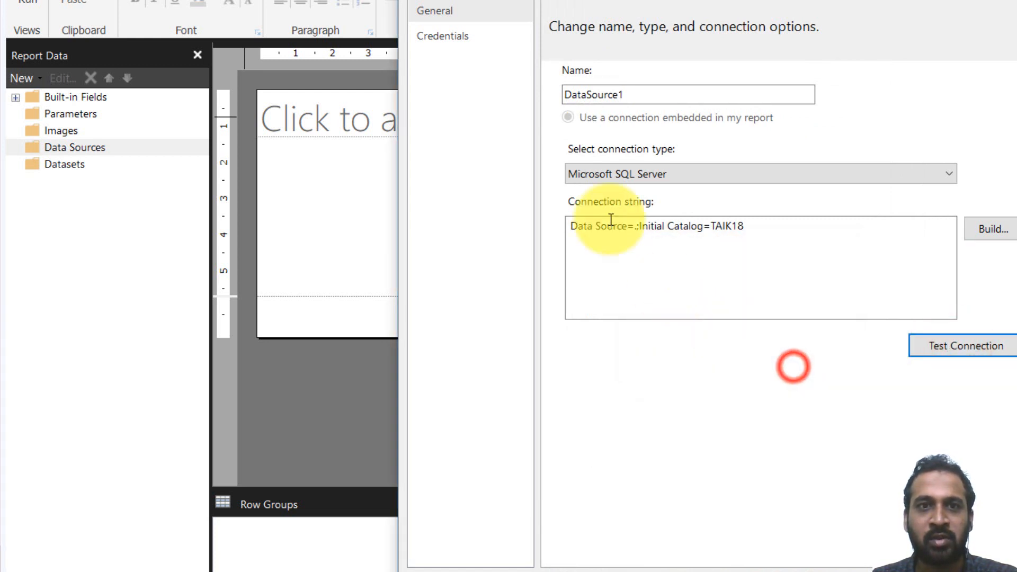
Accept the data source properties to add DataSource1 to the report.
left_click(910, 571)
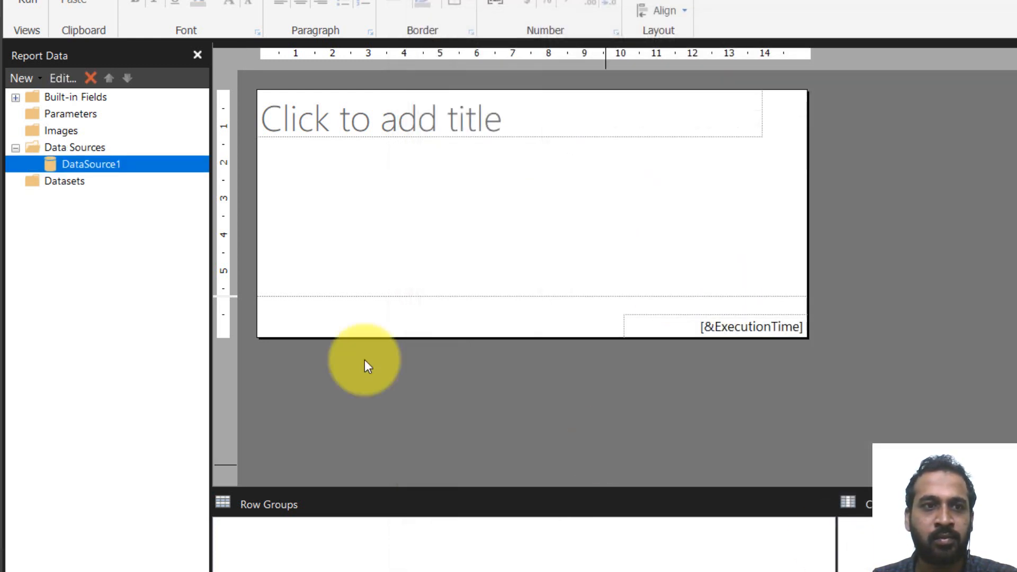
right_click(64, 183)
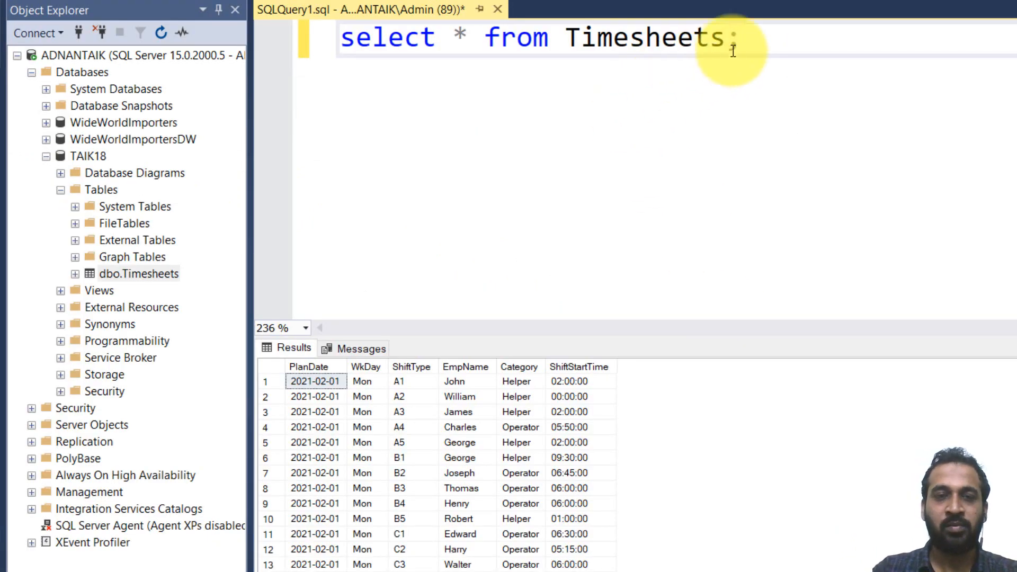
In SQL Server Management Studio, add a line starting with "CREATE VIEW" above the select statement.
key("Home")
key("Return")
key("Up")
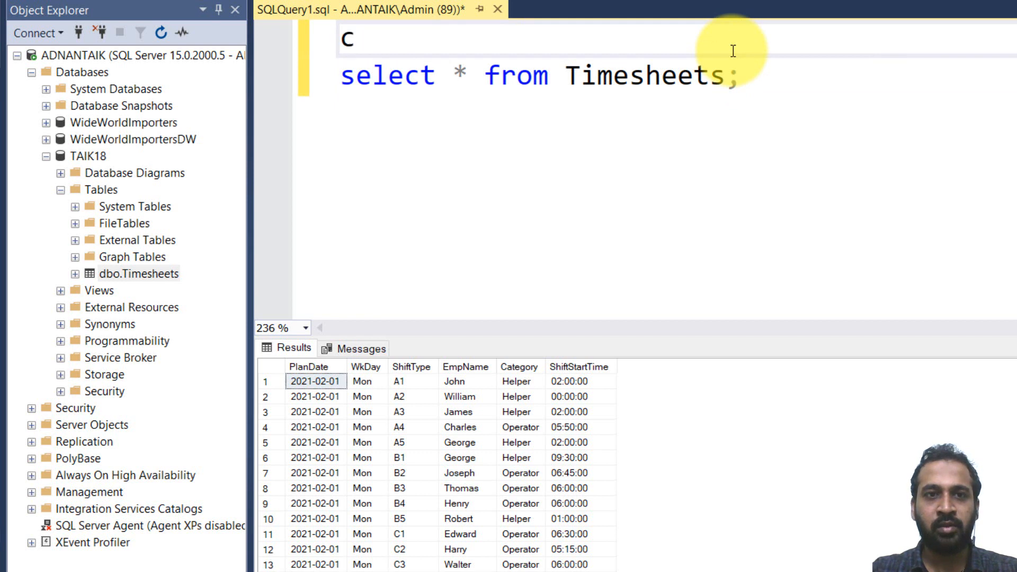
type("reate")
key("shift+Home")
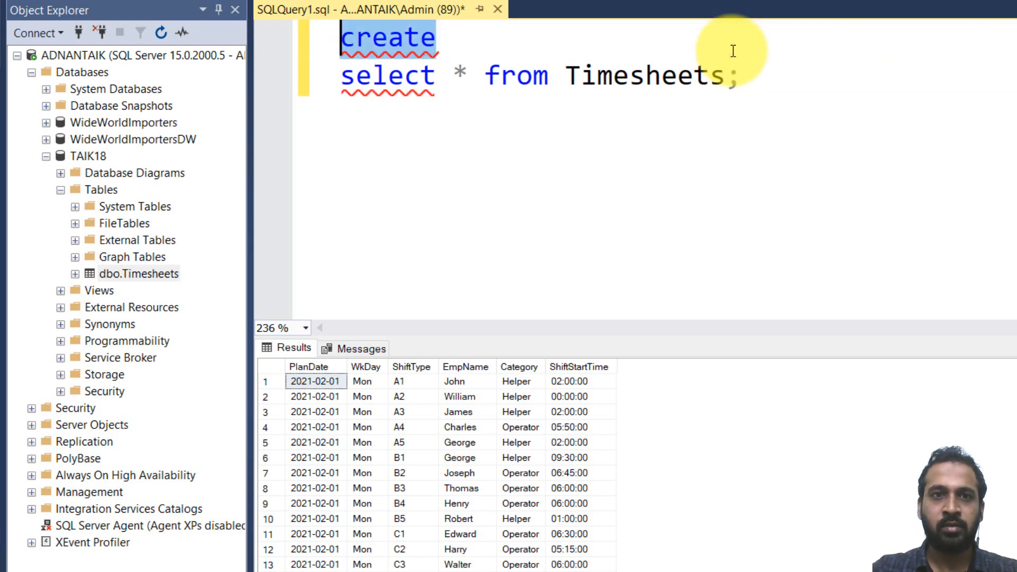
type("CREATE VIEW")
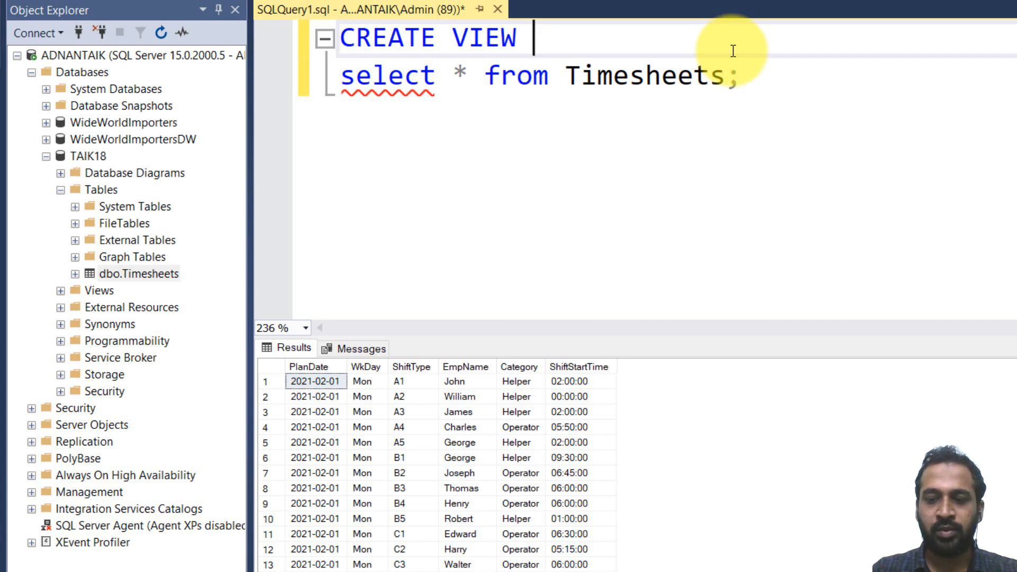
Complete the first line as "CREATE VIEW Timesheets_VW AS", reusing the table name from the select statement.
key("Down")
key("Right")
key("Right")
key("ctrl+shift+Right")
key("ctrl+c")
key("Up")
key("ctrl+v")
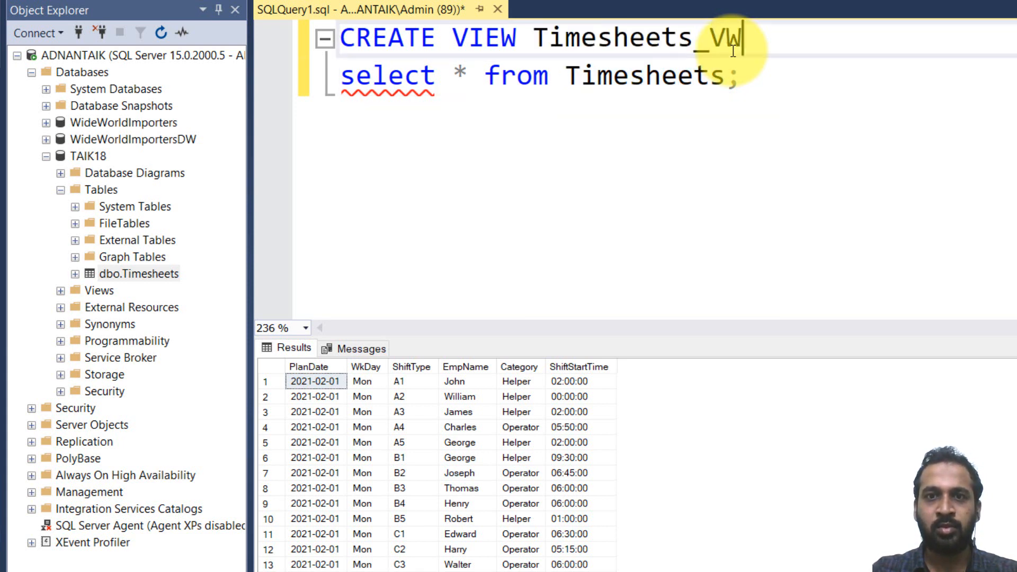
key("Down")
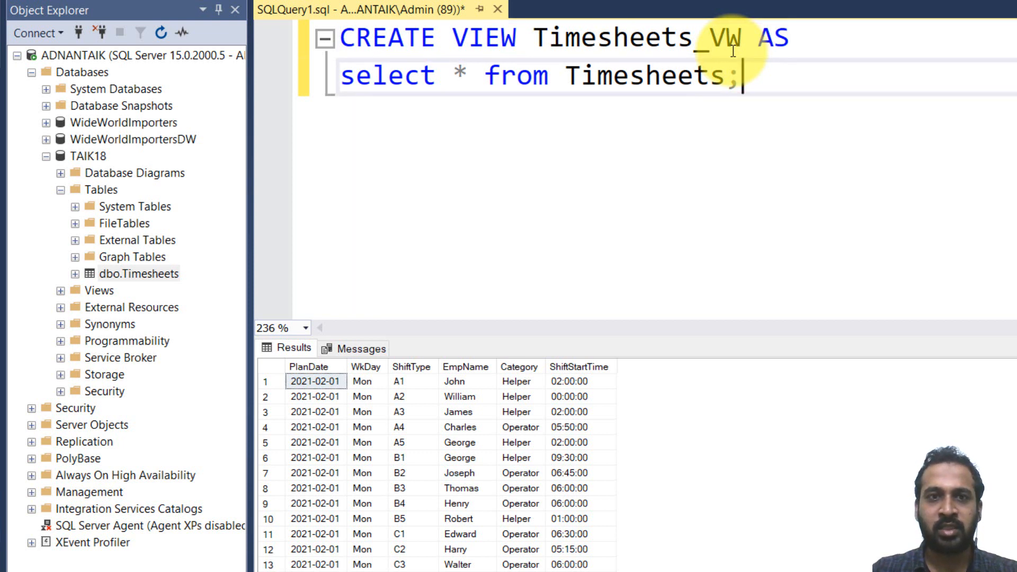
Execute both lines of the CREATE VIEW statement to create the Timesheets_VW view.
key("shift+Home")
key("shift+Up")
key("F5")
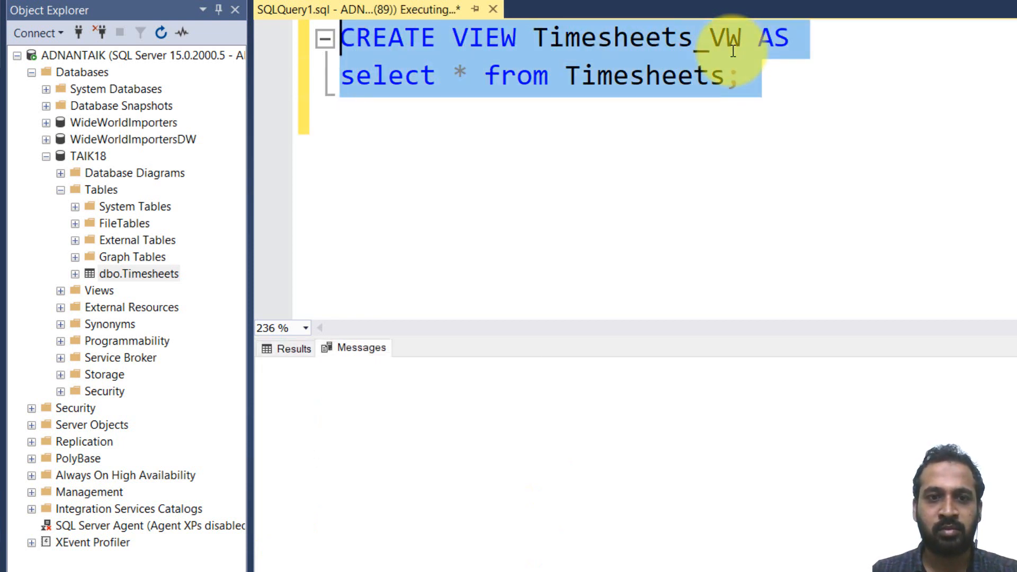
Replace the table name in the select statement with Timesheets_VW and execute only that line.
key("Left")
double_click(733, 51)
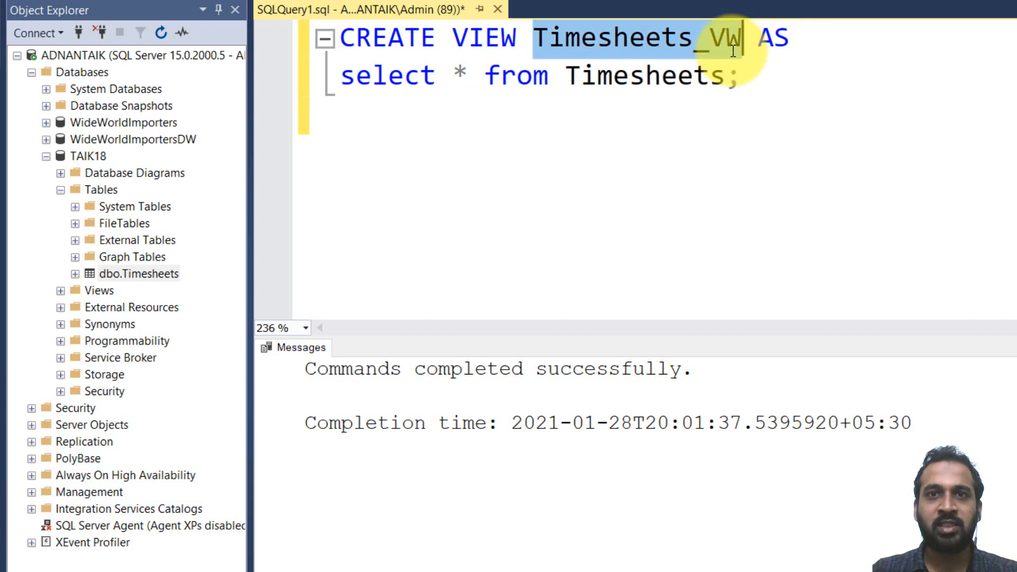
key("Down")
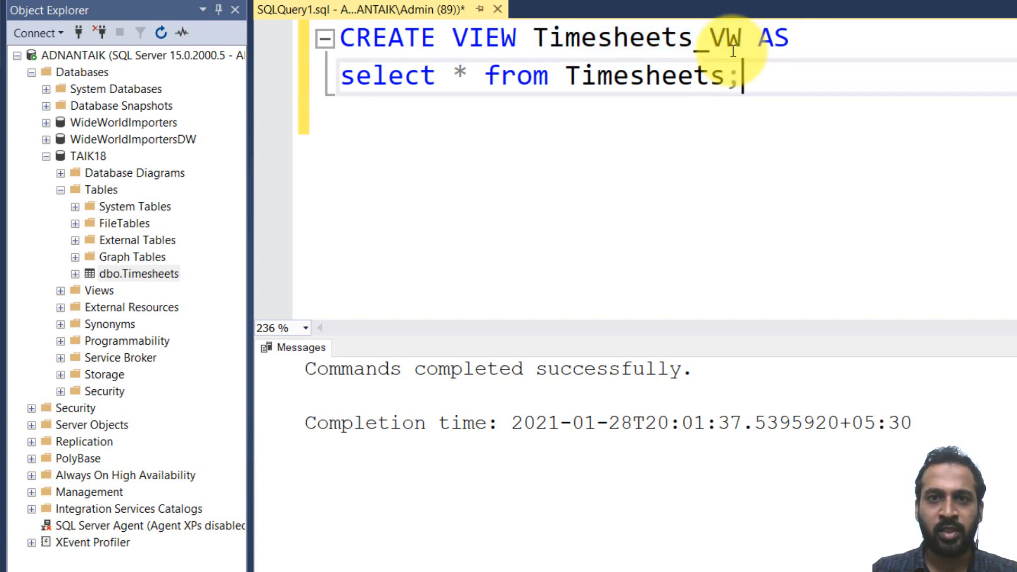
key("ctrl+shift+Left")
key("ctrl+v")
key("Down")
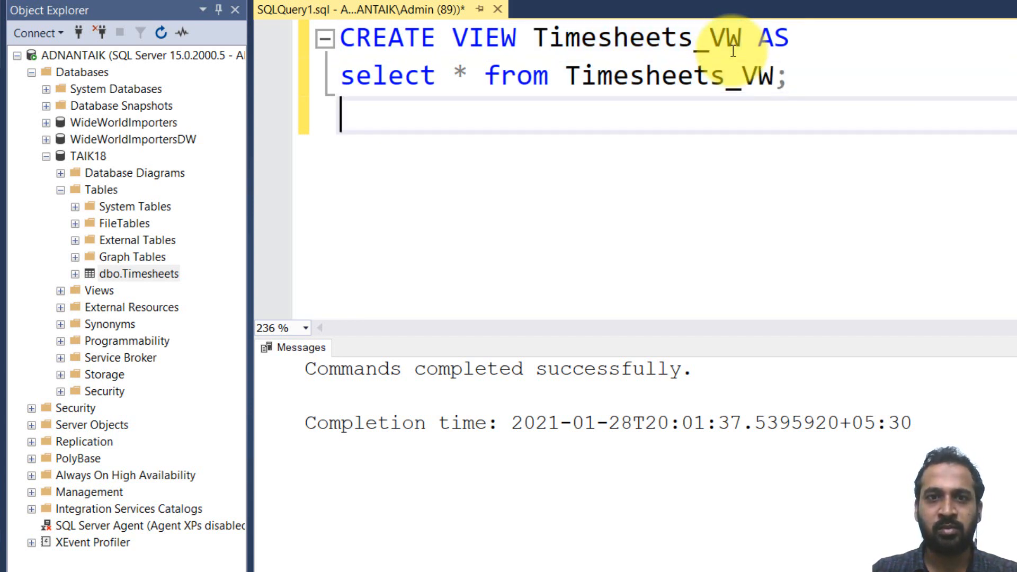
key("shift+Up")
key("F5")
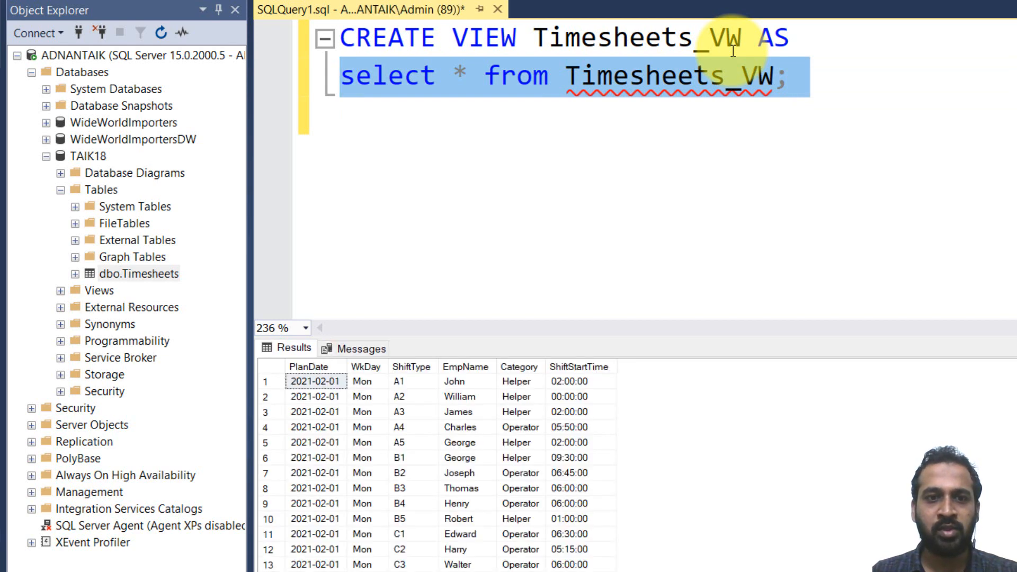
In Power BI Report Builder, add a dataset named TimeSheet that uses DataSource1.
key("alt+Tab")
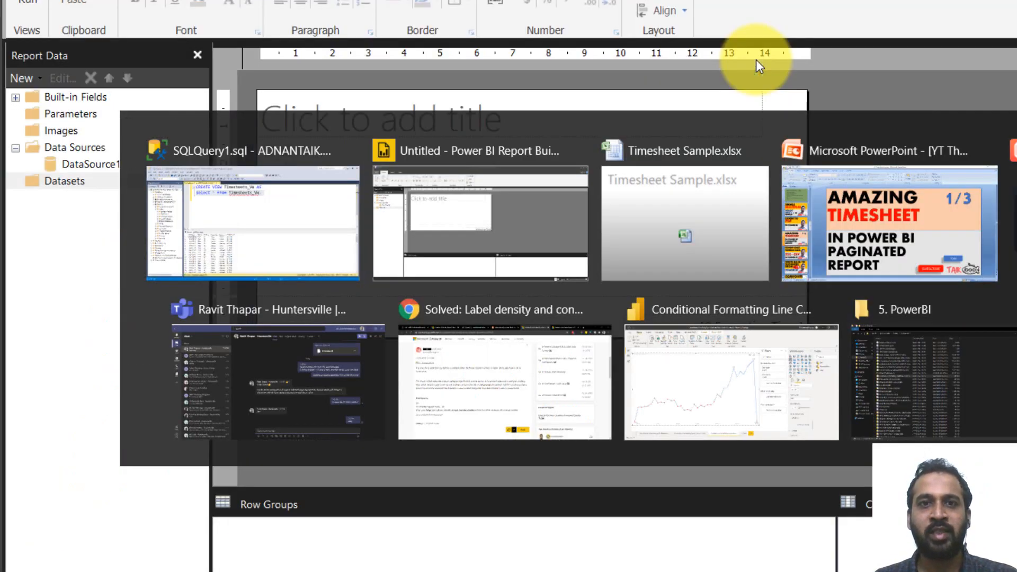
right_click(59, 194)
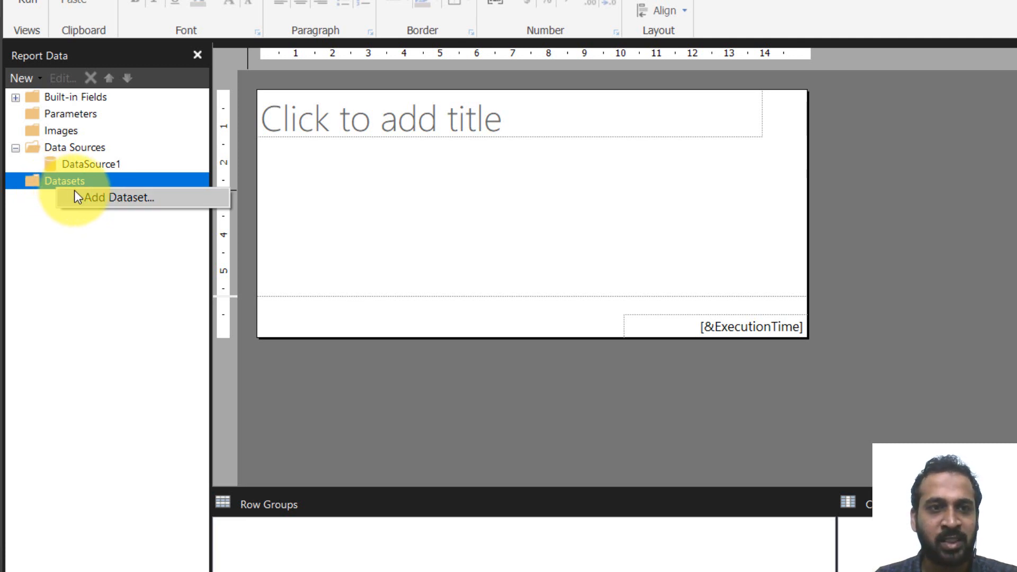
left_click(111, 200)
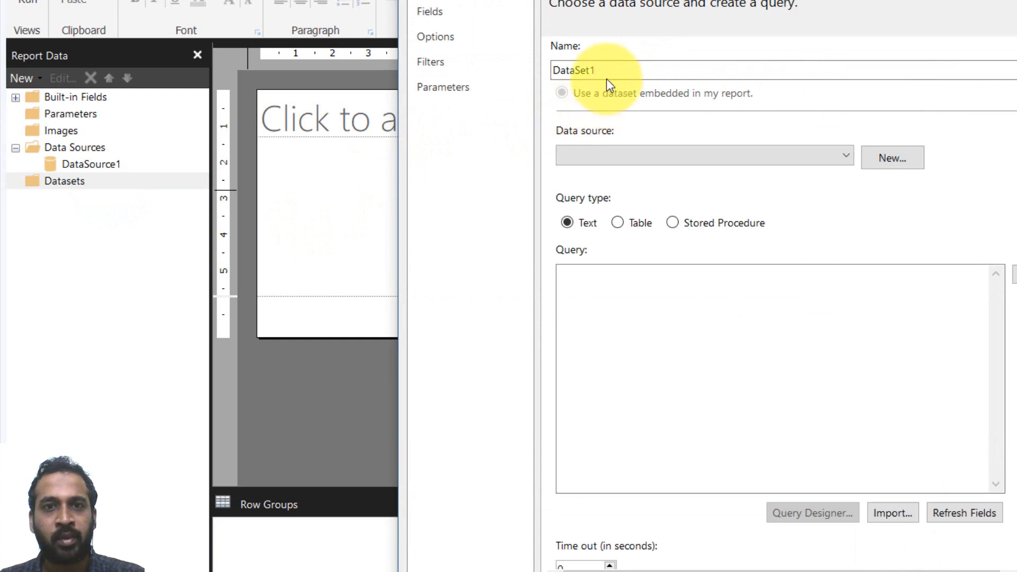
double_click(607, 68)
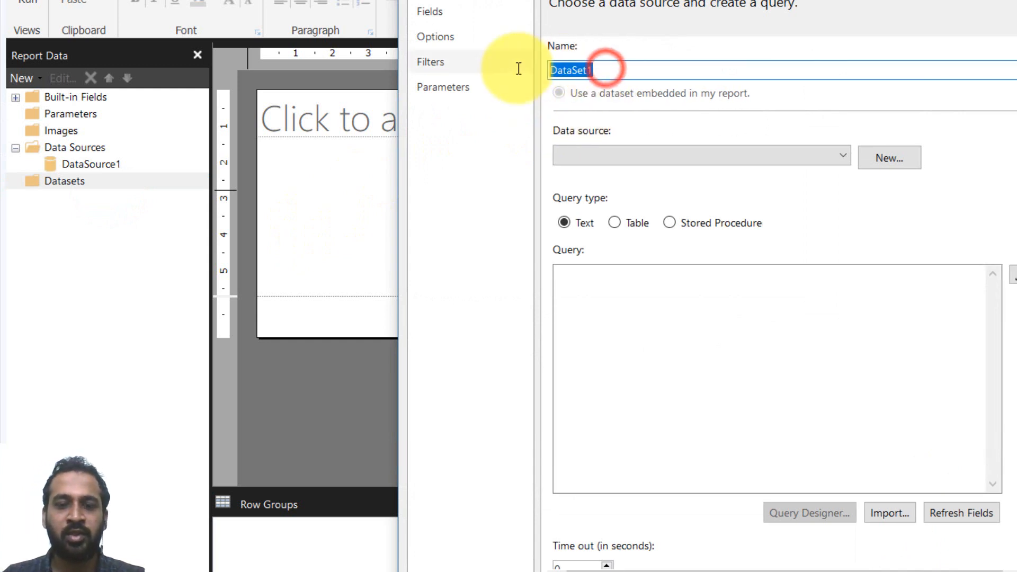
type("tIME")
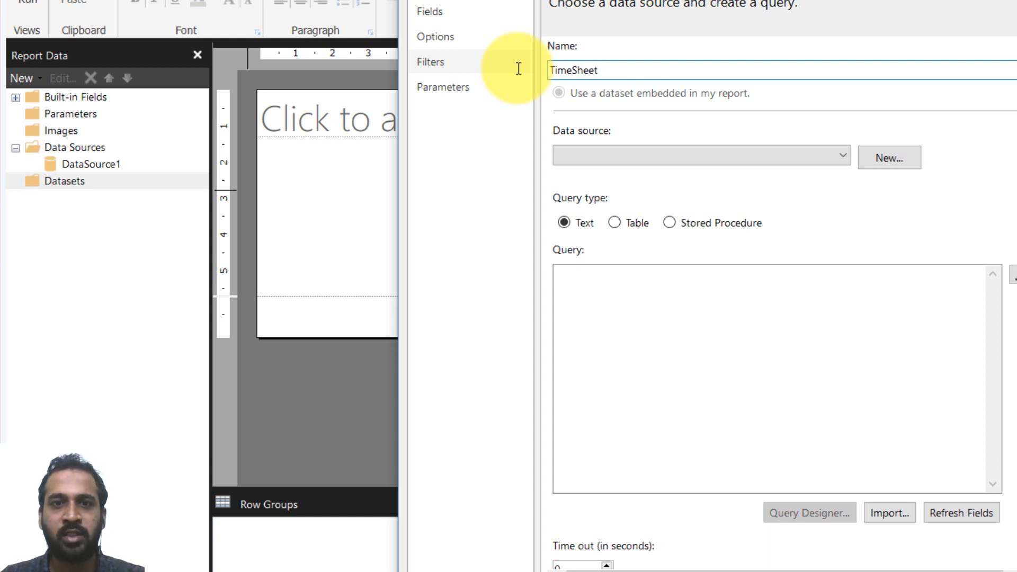
left_click(843, 156)
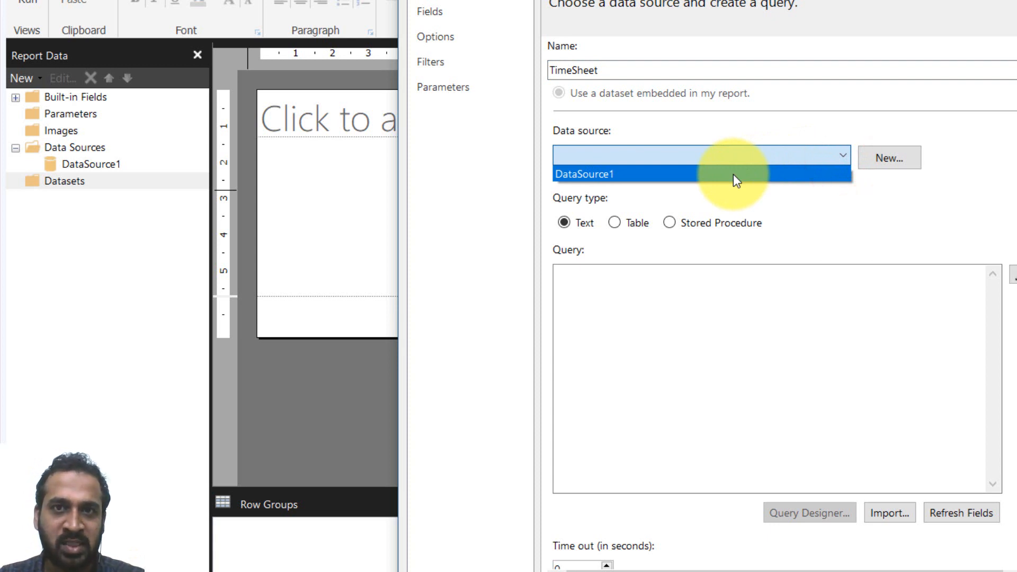
left_click(734, 175)
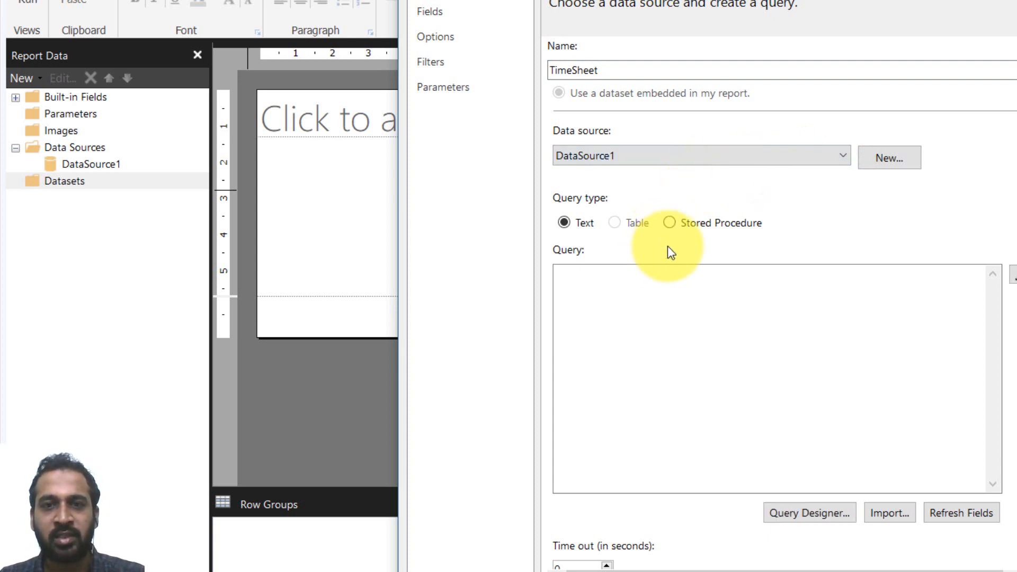
Enter "SELECT * FROM Timesheets_VW" as the dataset's text query.
left_click(734, 296)
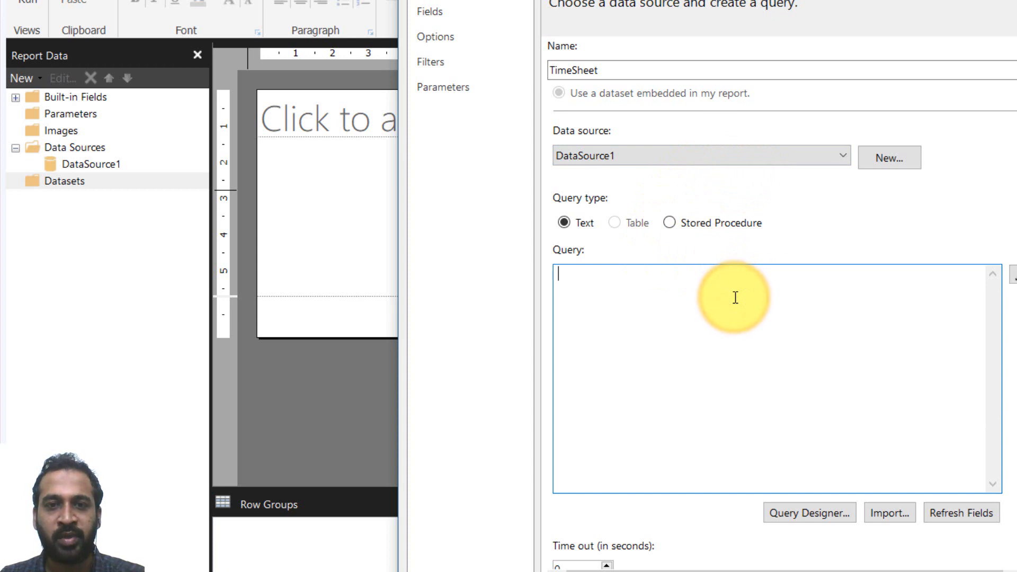
key("ctrl+v")
type("SELECT *")
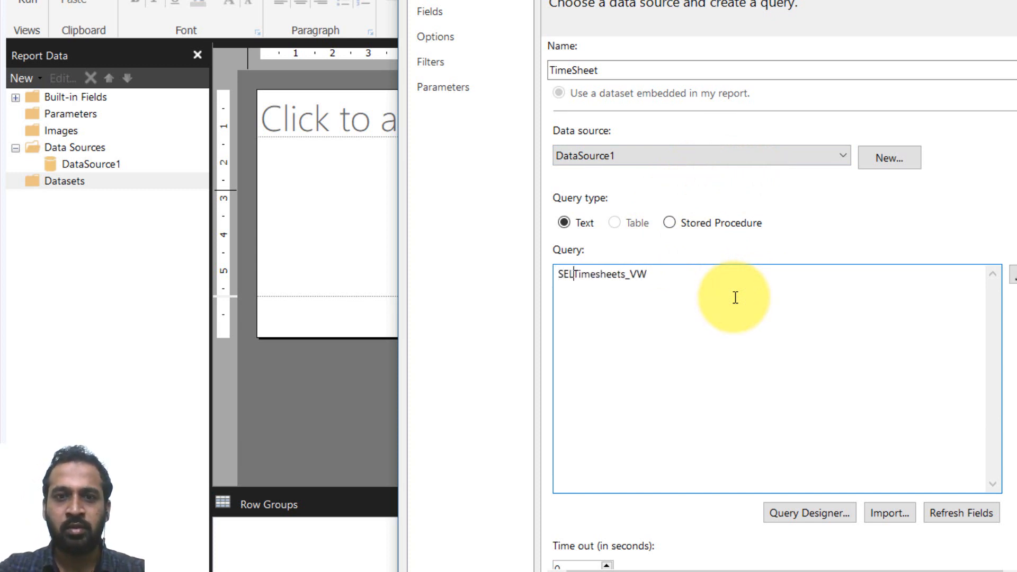
type(" FROM")
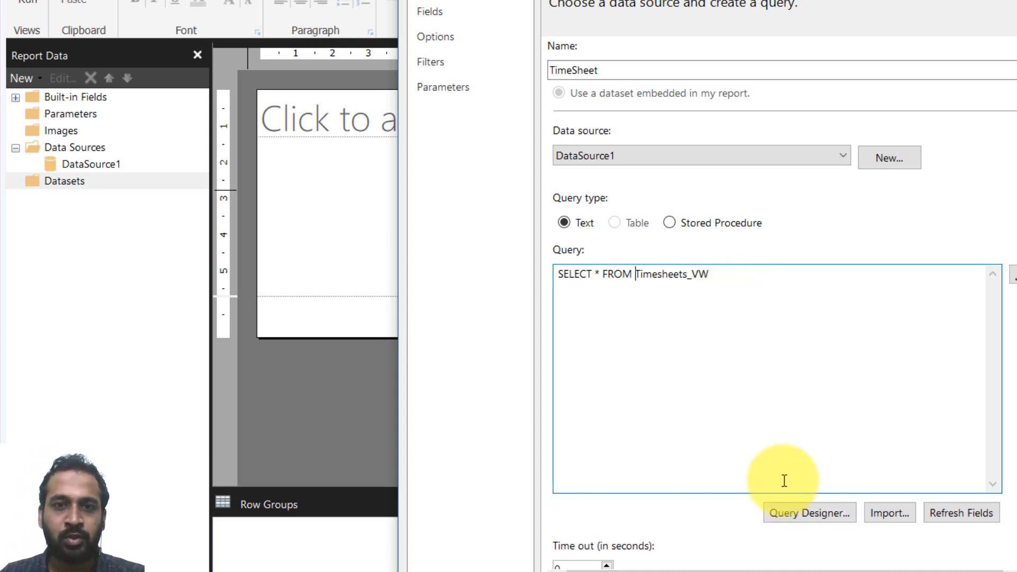
Run the dataset query in the Query Designer to preview its rows, and accept it.
left_click(812, 512)
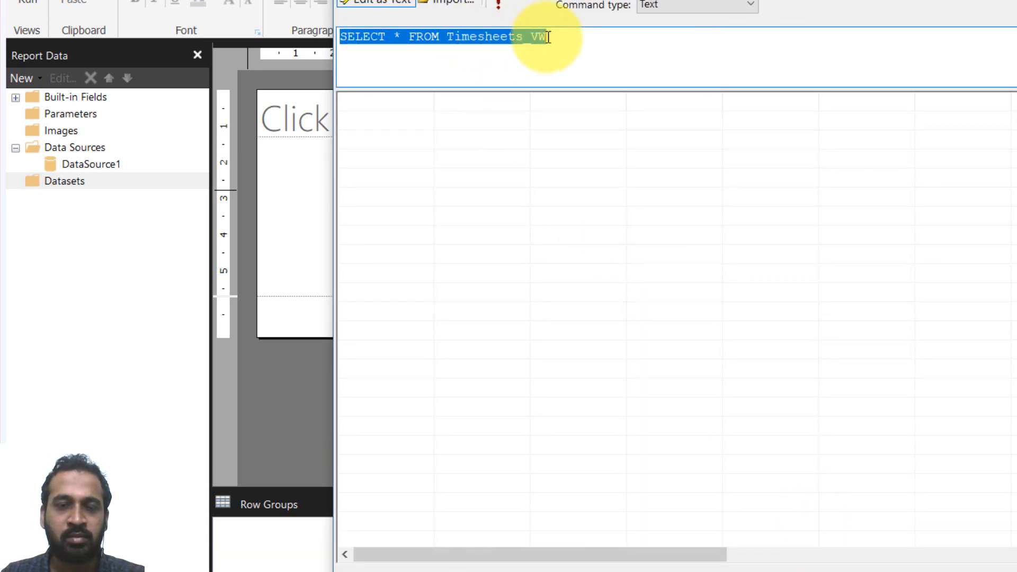
left_click(508, 6)
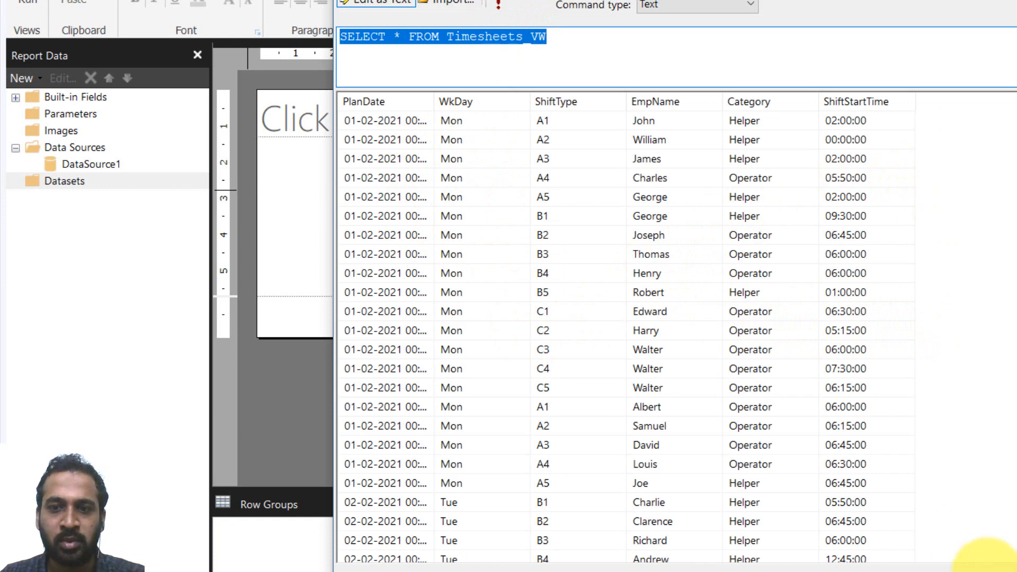
left_click(980, 564)
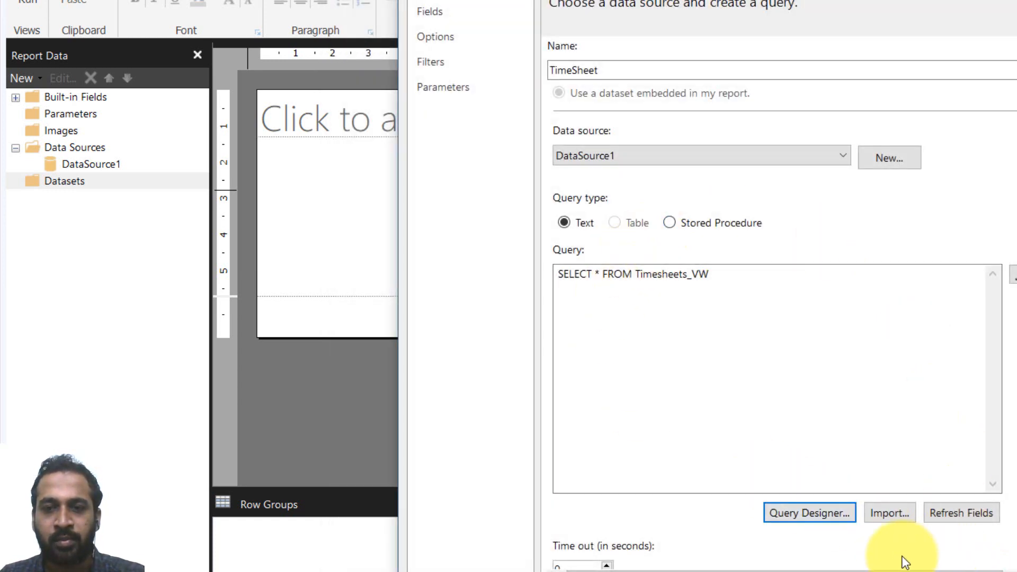
Refresh the dataset's fields, review the field list, and confirm the TimeSheet dataset.
left_click(980, 513)
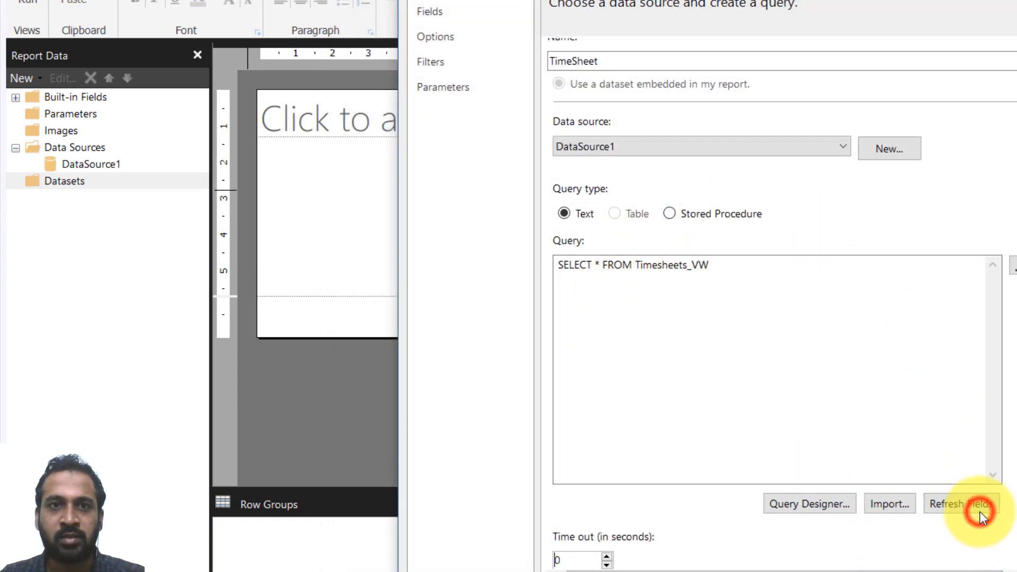
left_click(440, 13)
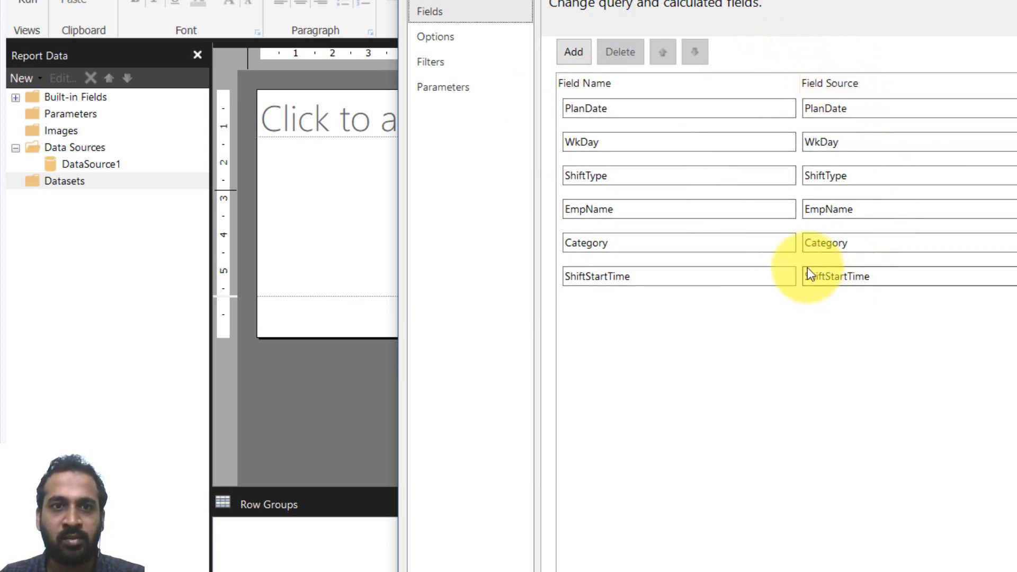
left_click(437, 3)
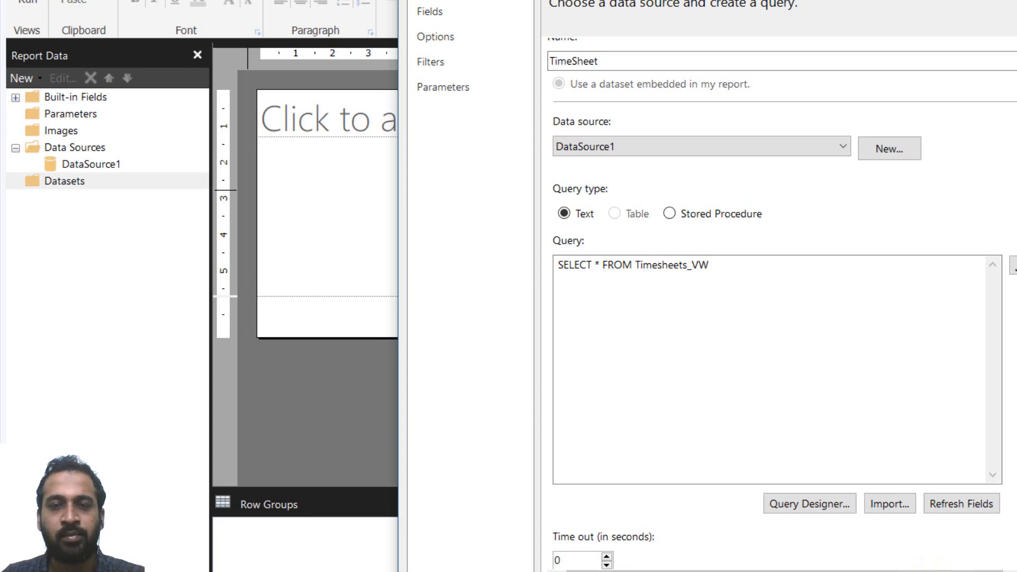
key("Return")
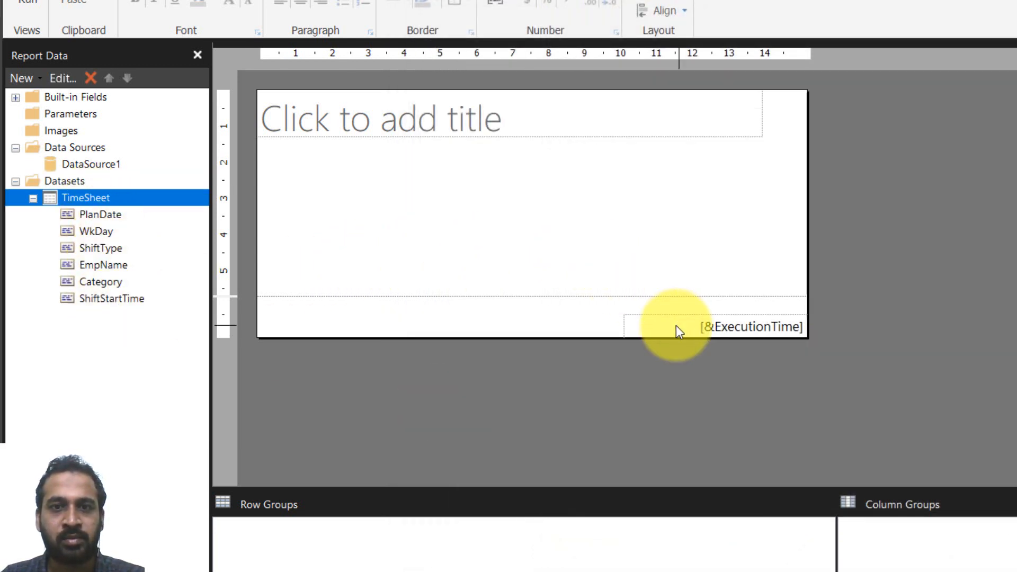
Insert a matrix in the report body below the title, spanning about 2 to 8 on the horizontal ruler.
left_click(659, 321)
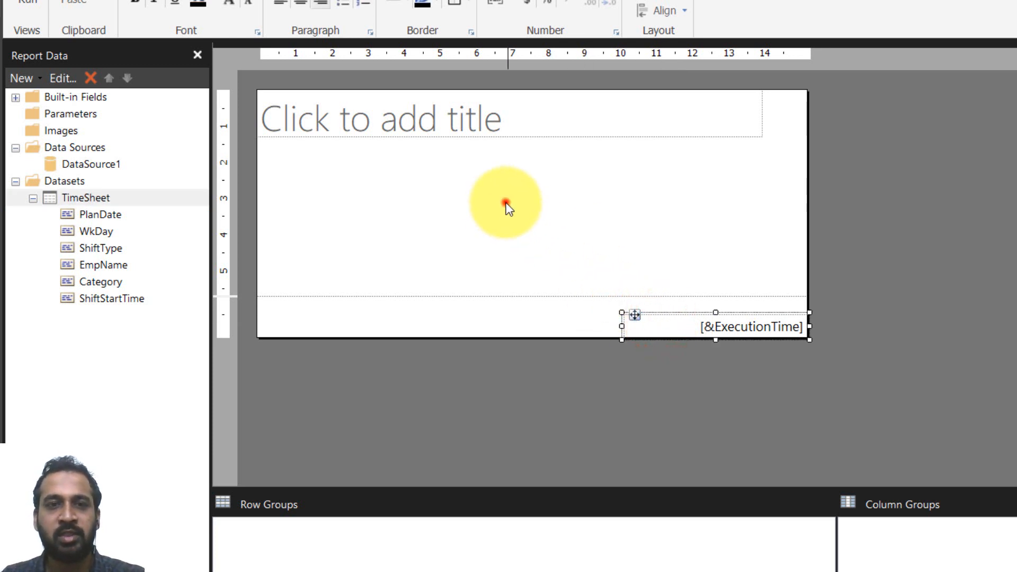
left_click(507, 206)
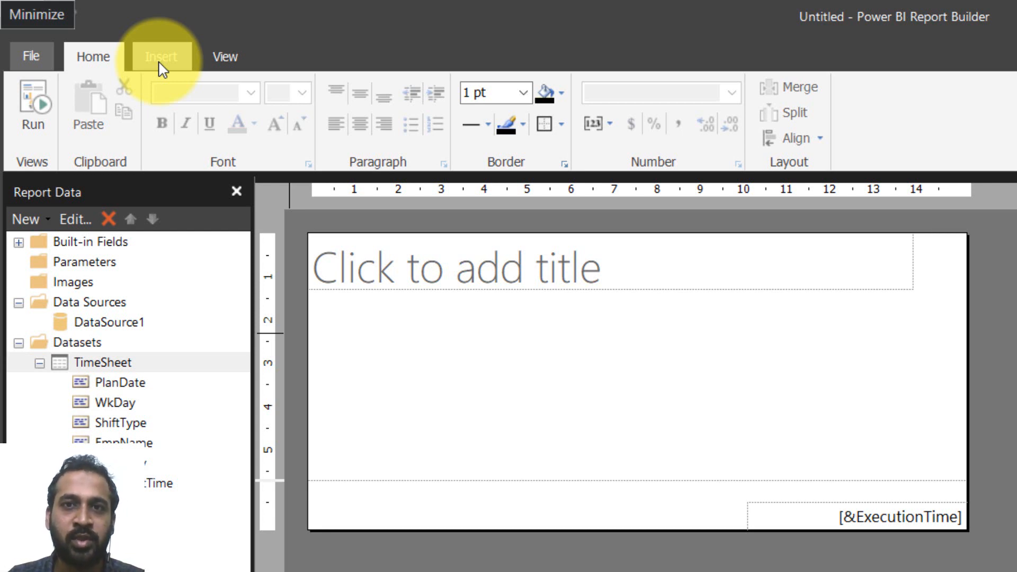
left_click(158, 62)
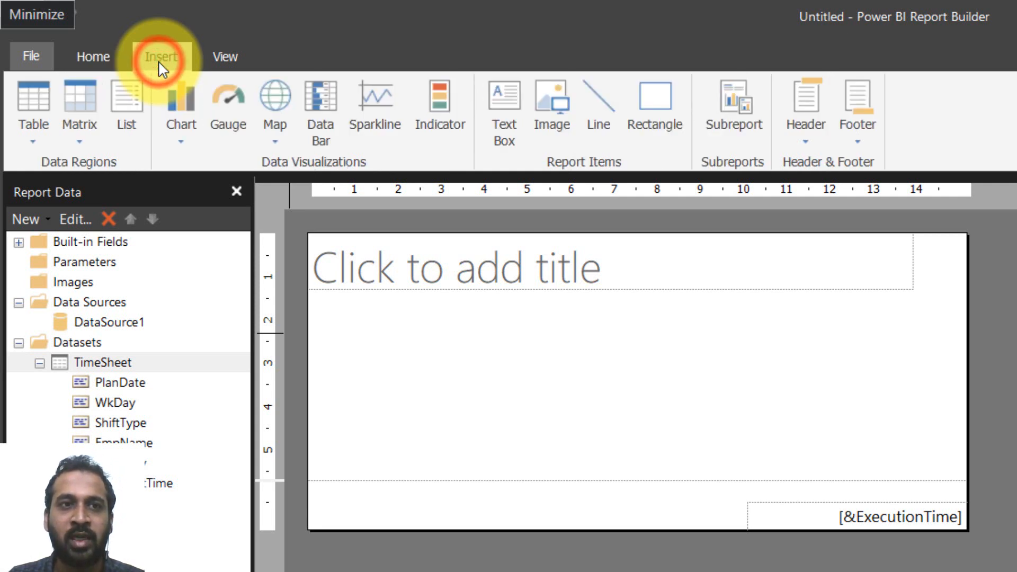
left_click(81, 130)
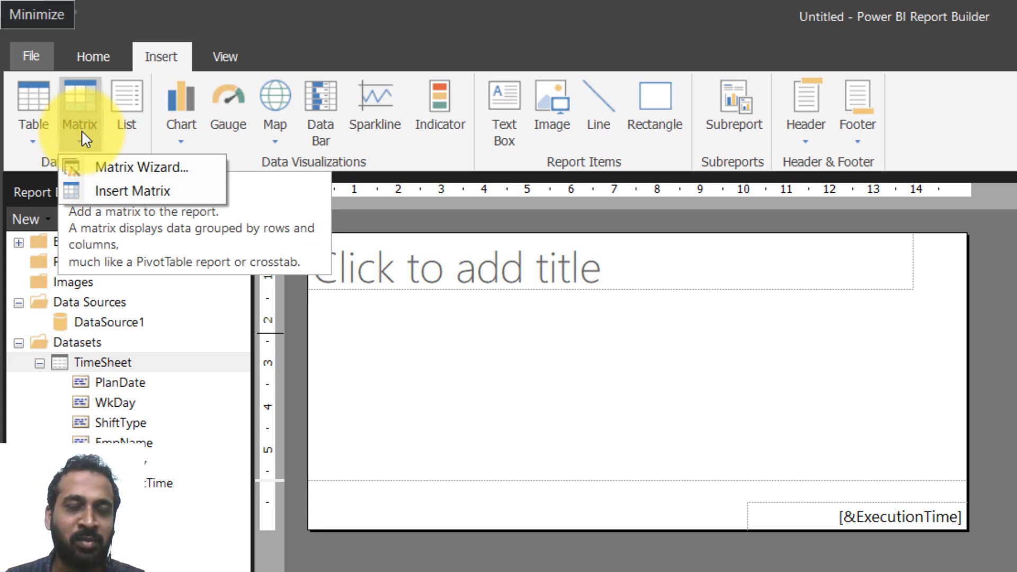
left_click(109, 192)
left_click_drag(403, 324, 661, 419)
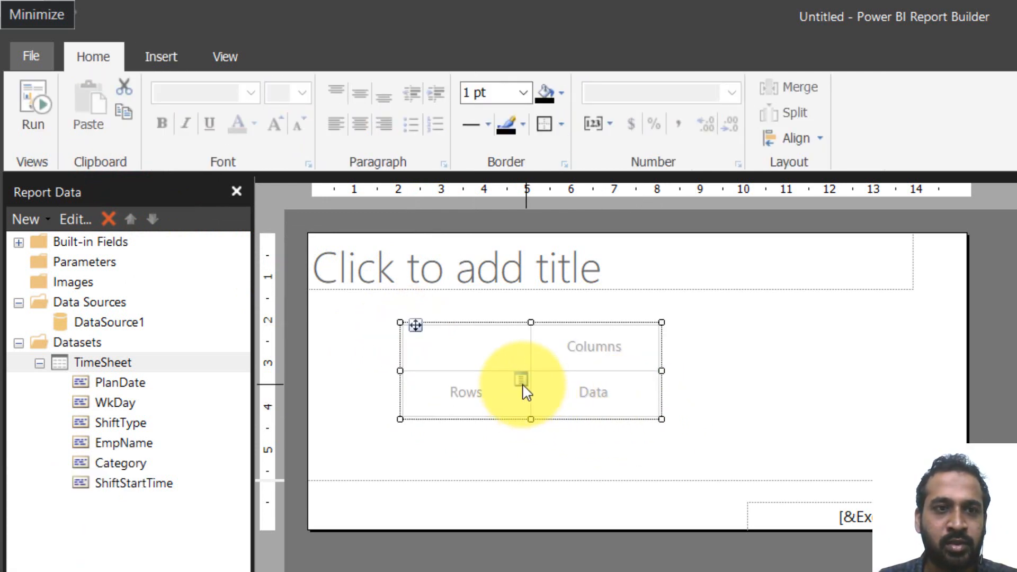
Fill the matrix with EmpName as rows, PlanDate as columns, and ShiftType and ShiftStartTime side by side as data.
left_click(524, 386)
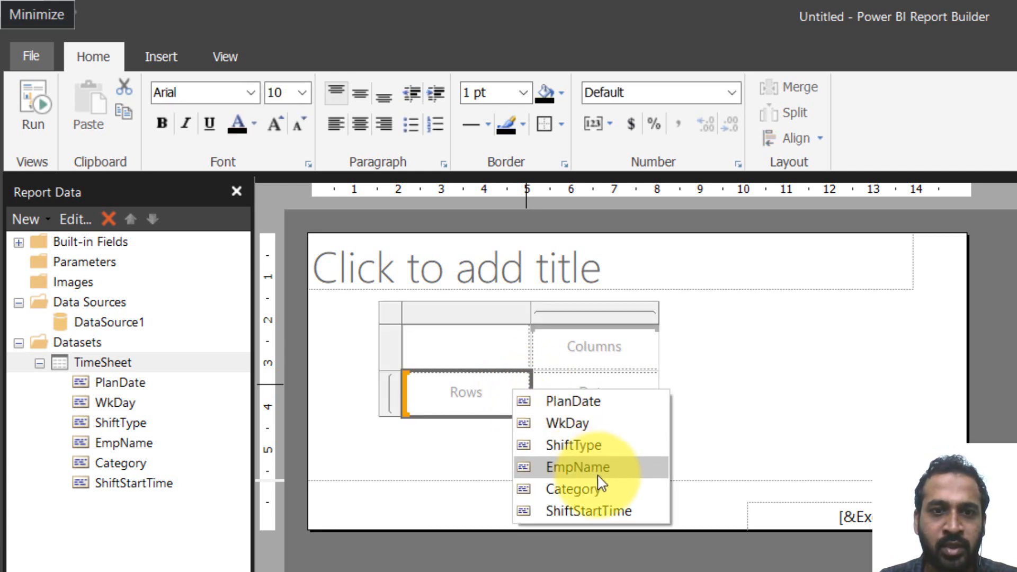
left_click(603, 475)
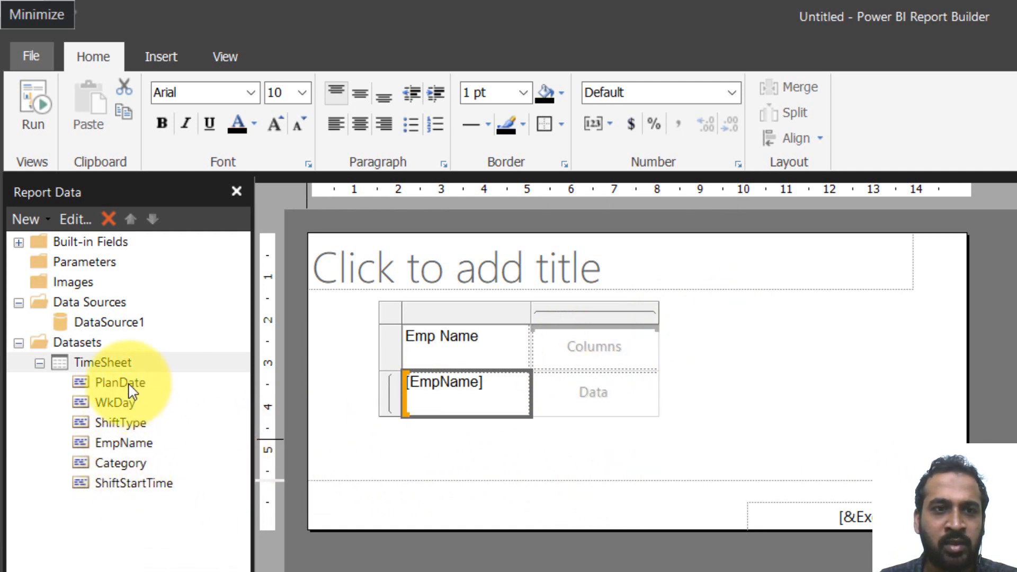
left_click_drag(128, 383, 570, 351)
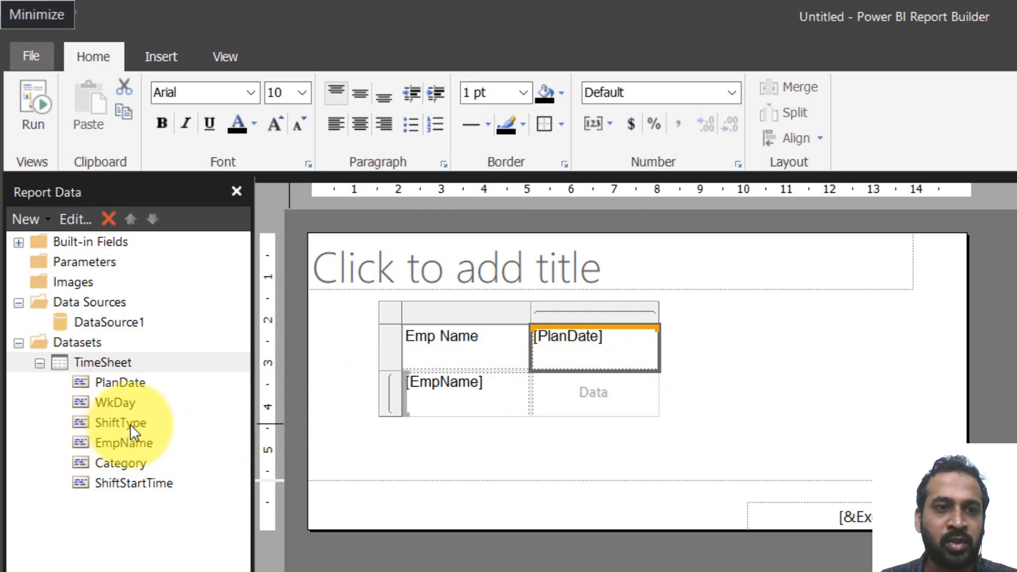
left_click_drag(132, 424, 578, 402)
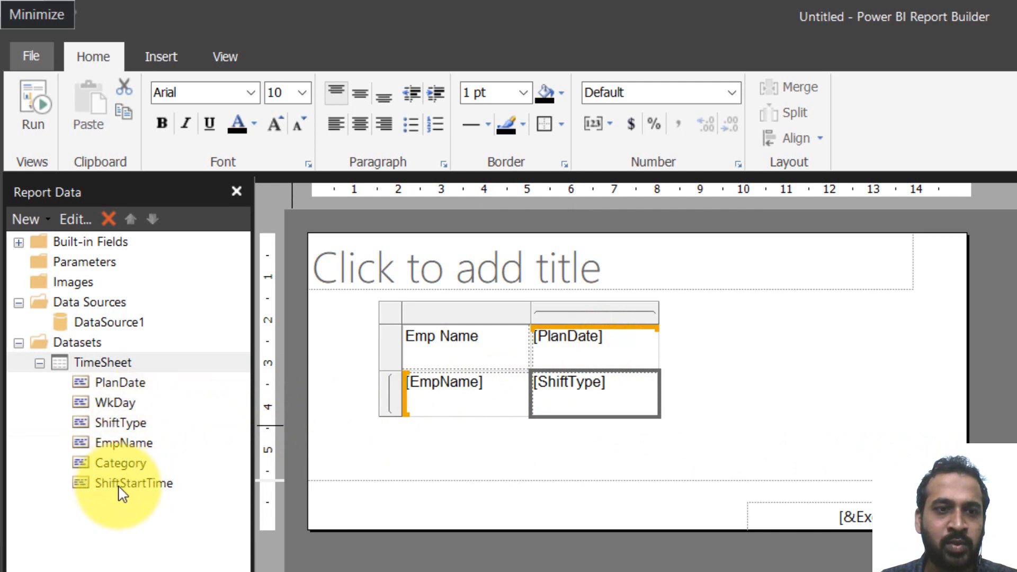
left_click_drag(119, 487, 654, 401)
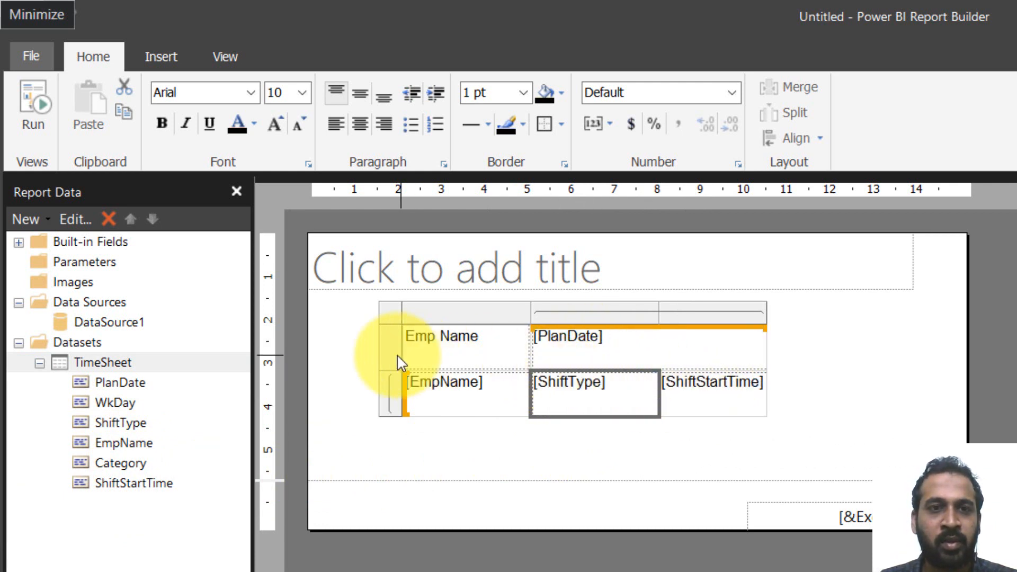
Set the font of both matrix rows to Segoe UI.
left_click_drag(396, 351, 394, 395)
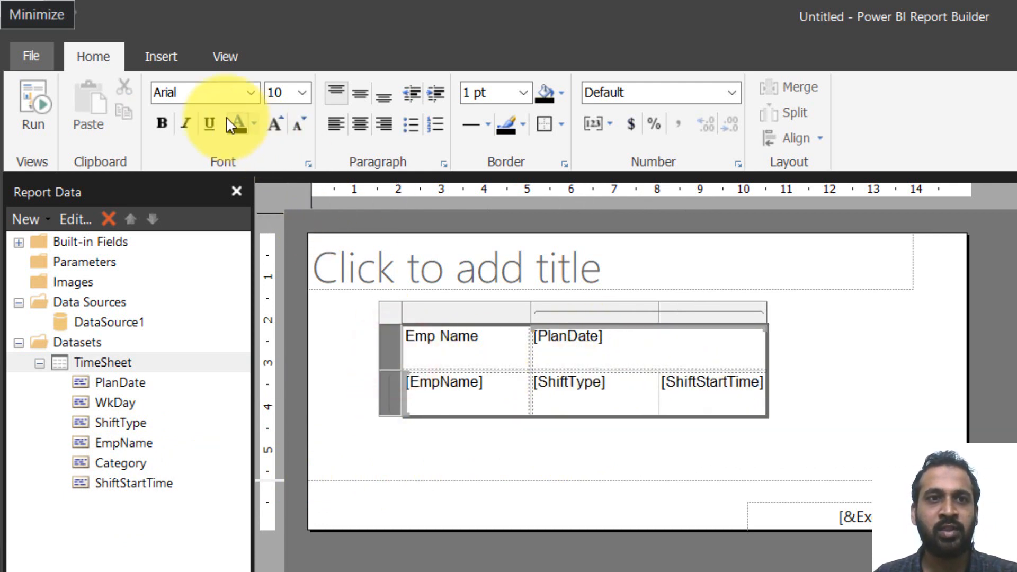
left_click(218, 95)
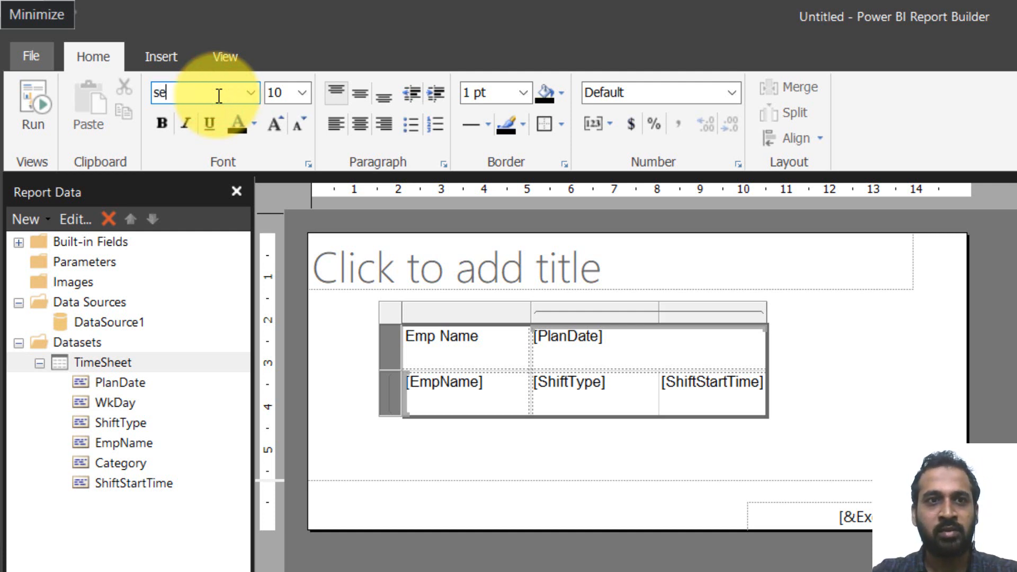
type("segoe")
key("Return")
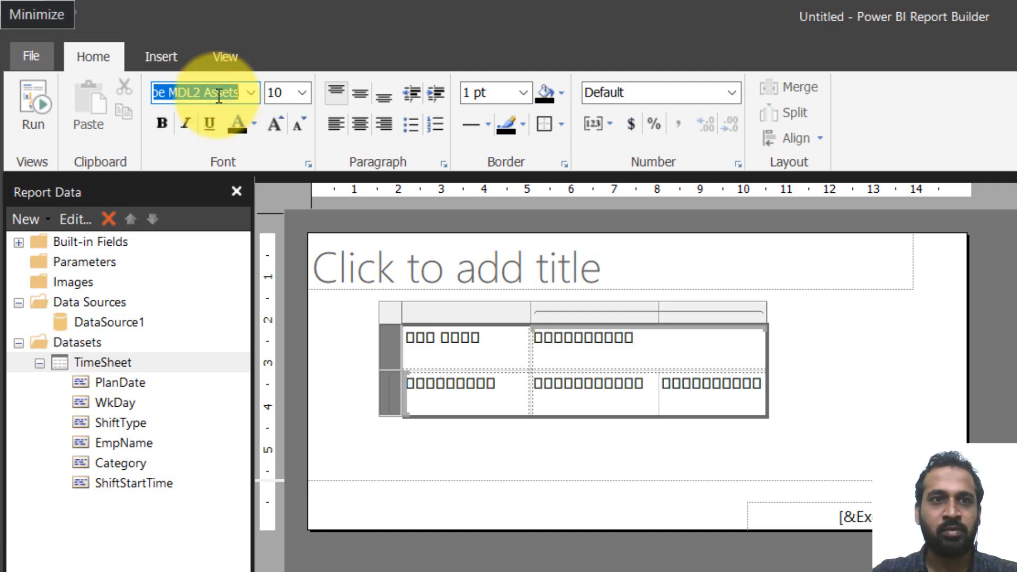
key("alt+Down")
key("Down")
key("Down")
key("Down")
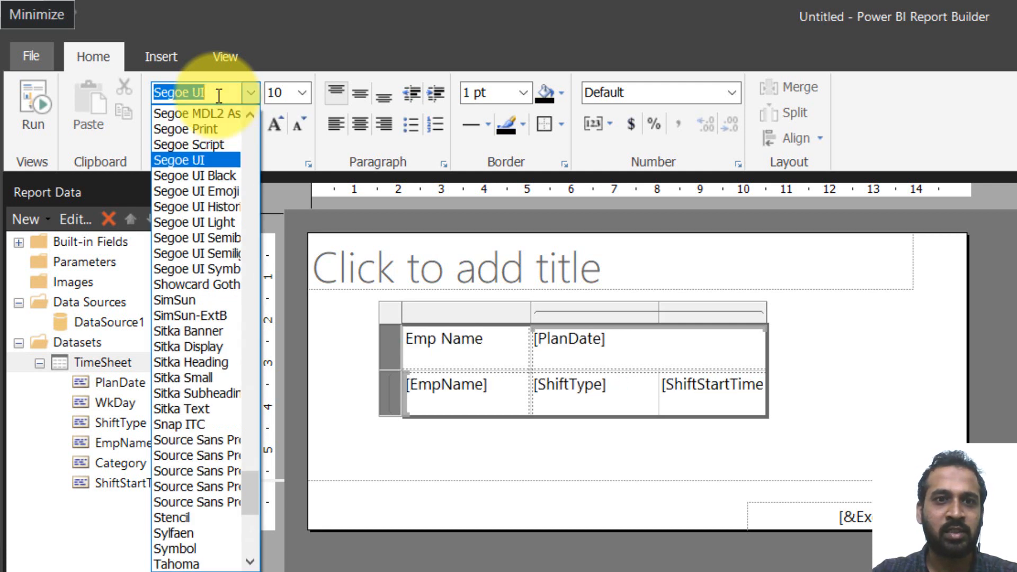
key("Return")
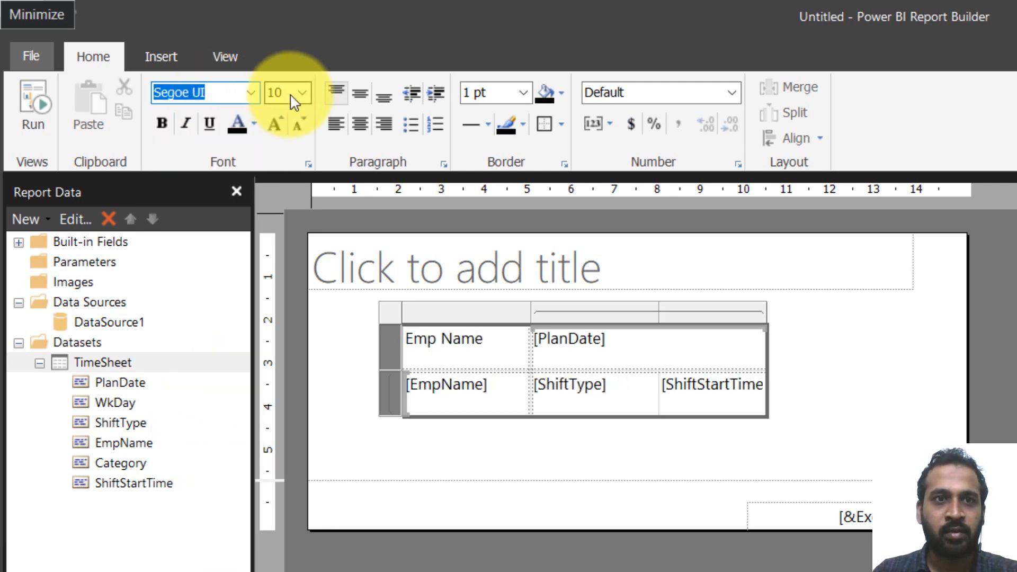
Make the matrix header row bold and reduce its height to about 0.75 ruler units.
left_click(394, 351)
key("ctrl+b")
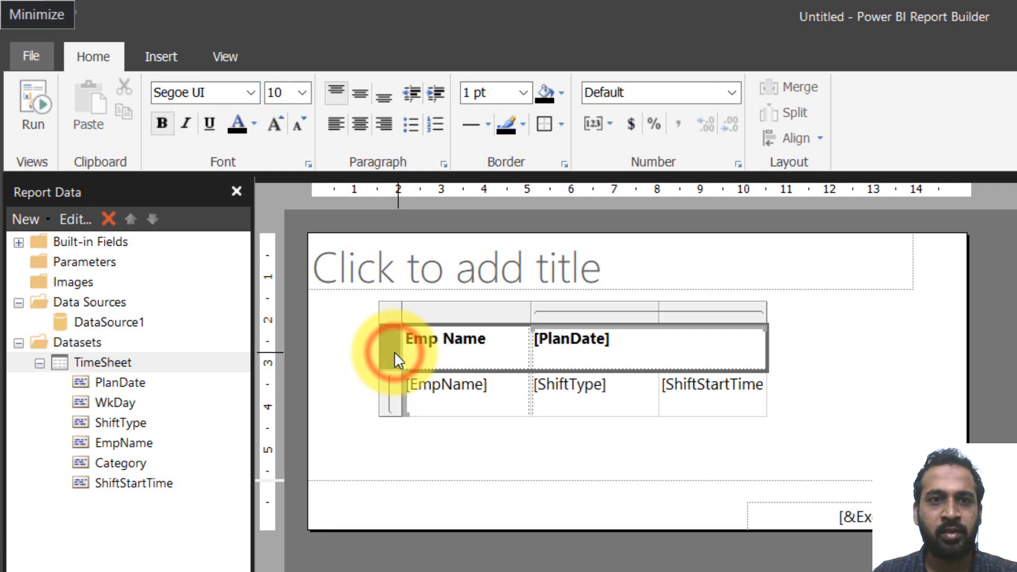
left_click_drag(394, 371, 394, 363)
Align all matrix cells vertically to the middle and centre the text of the two PlanDate columns horizontally.
left_click(391, 334)
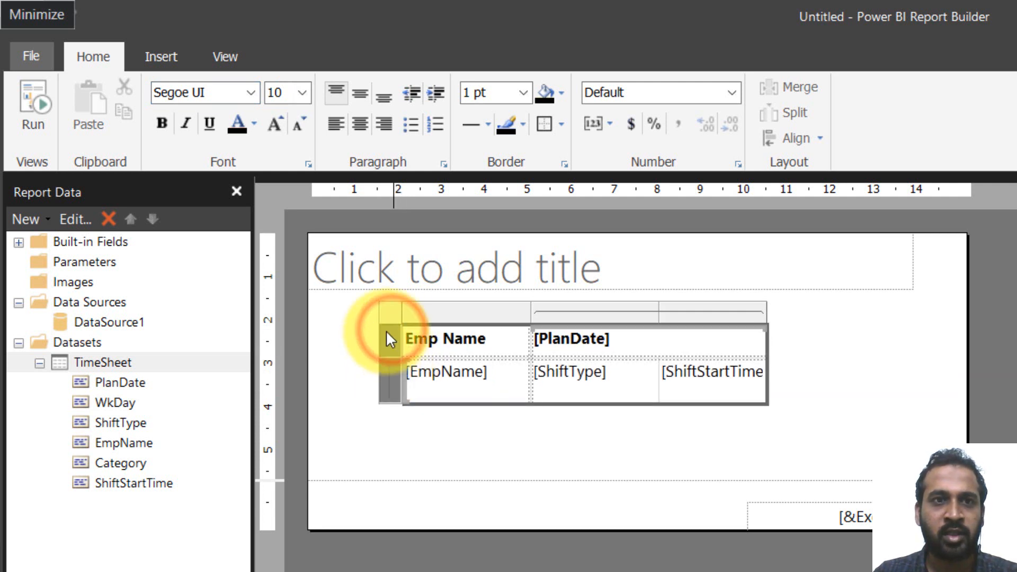
left_click(364, 91)
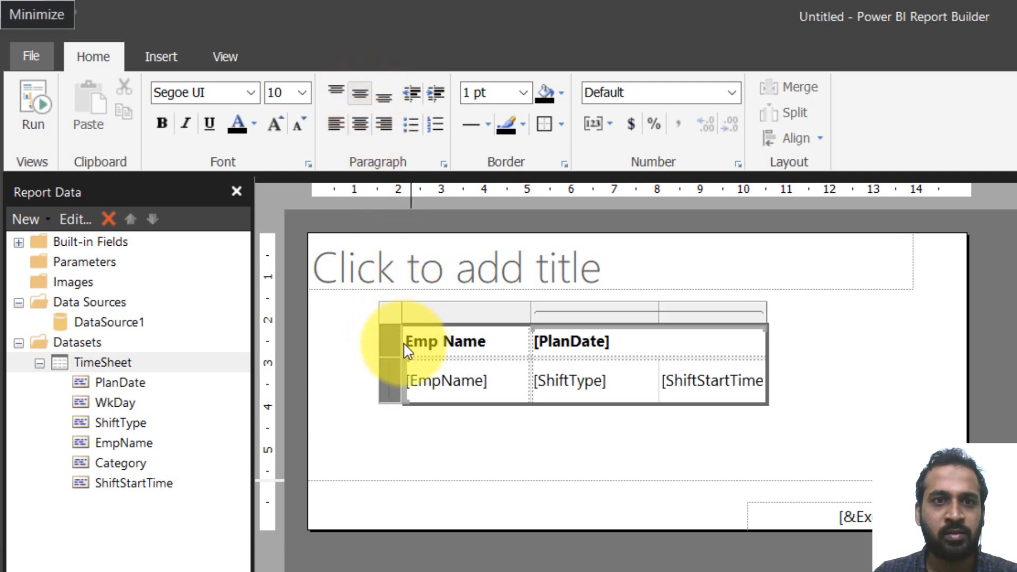
left_click(560, 311)
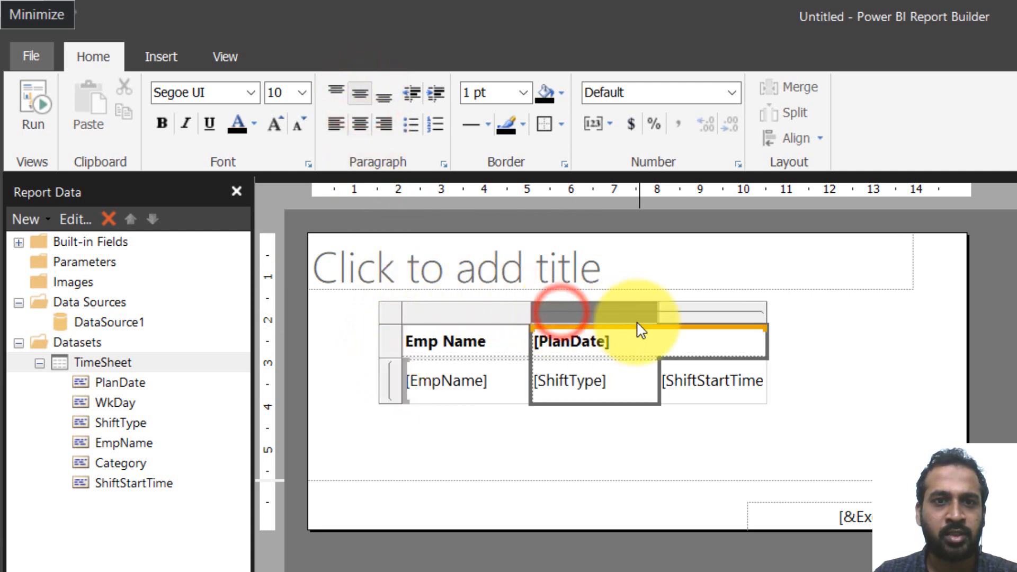
left_click(693, 308)
left_click_drag(628, 309, 691, 309)
left_click(360, 129)
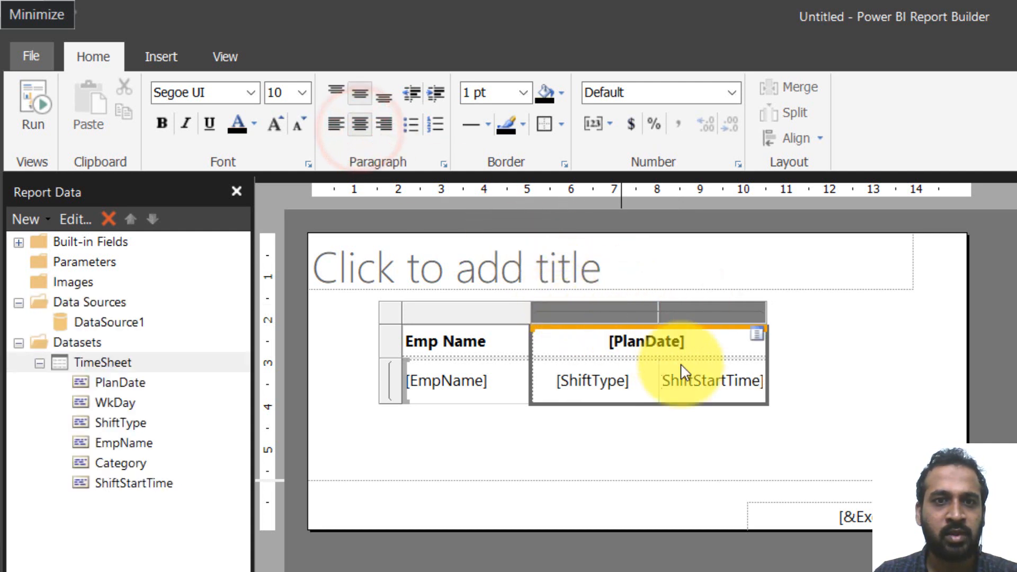
Narrow the ShiftType column to about 1.9 ruler units and move the matrix to the body's left edge, just below the title.
left_click_drag(657, 312, 610, 320)
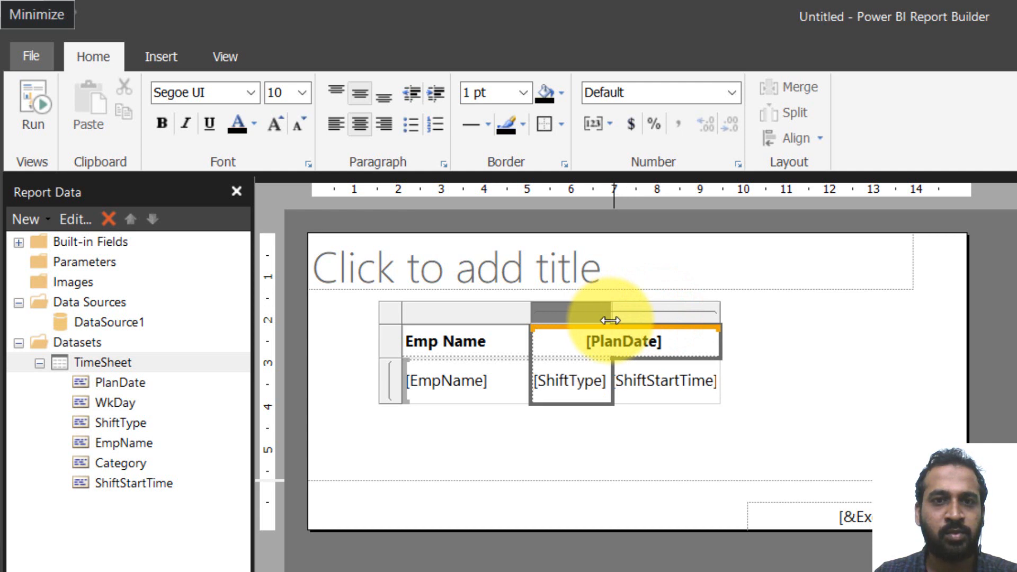
left_click(391, 316)
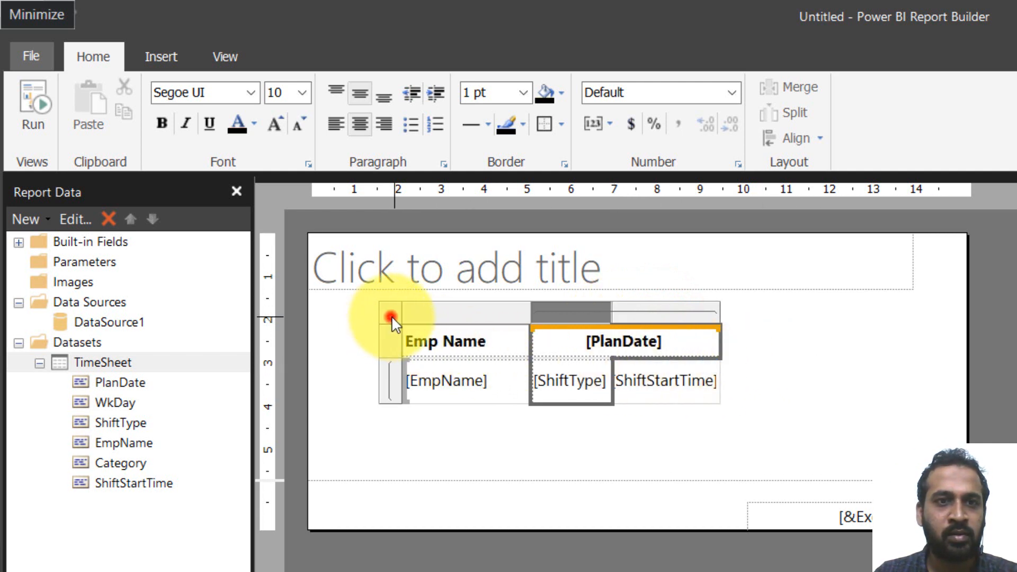
left_click_drag(415, 324, 324, 311)
Apply a light steel blue background to the matrix header row and the employee name column.
left_click(301, 325)
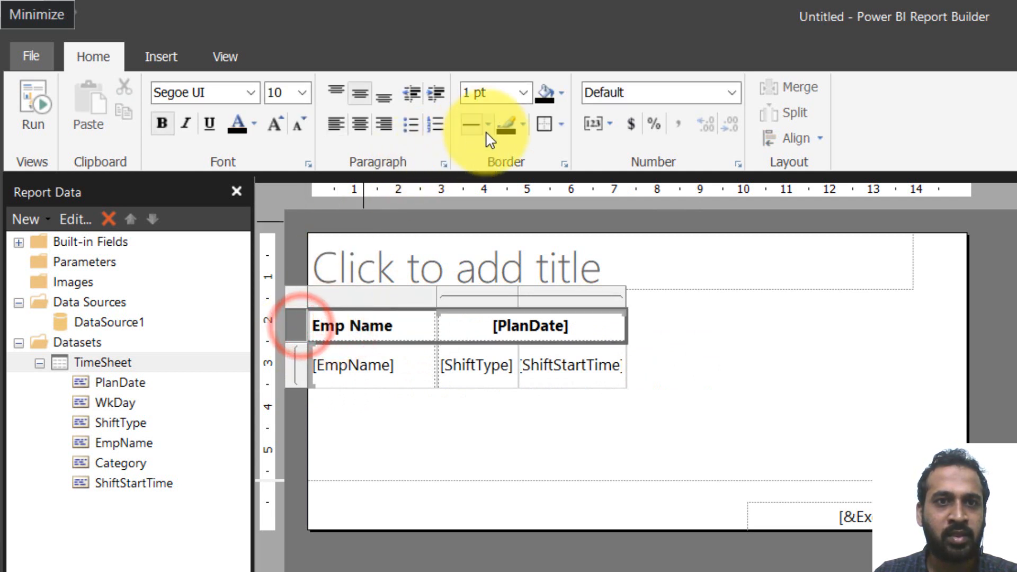
left_click(561, 99)
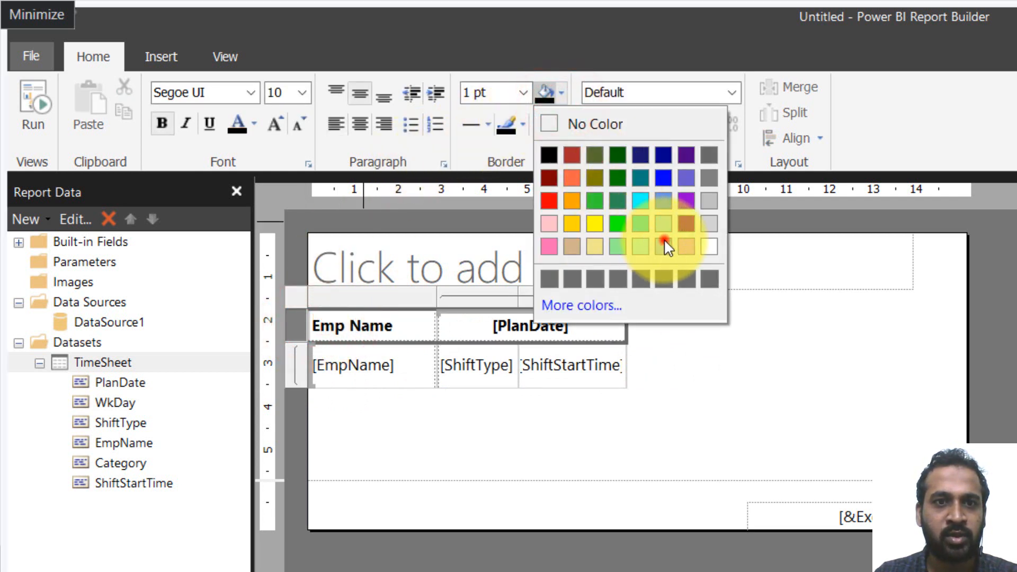
left_click(663, 239)
left_click(383, 302)
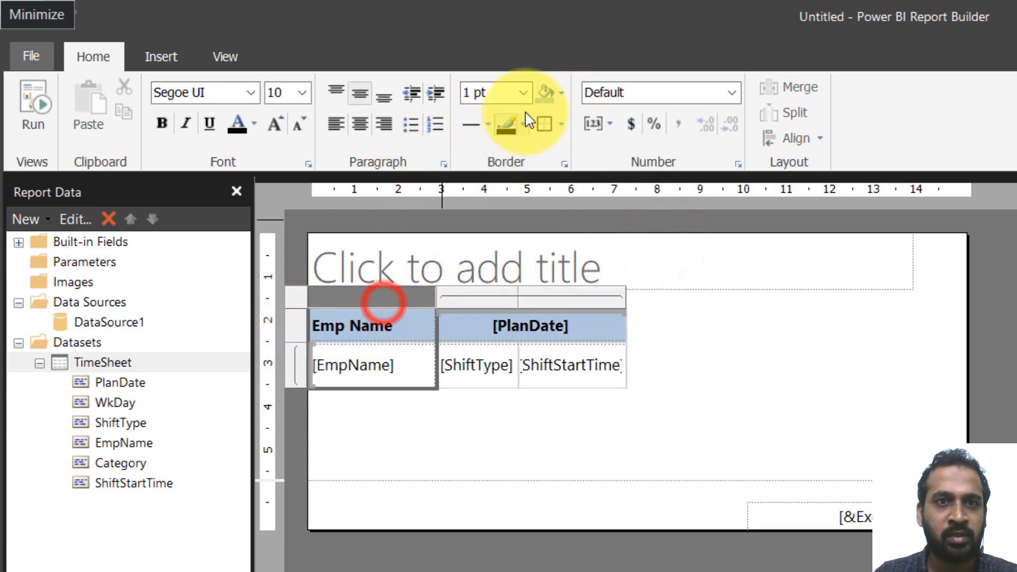
left_click(546, 92)
left_click(755, 341)
left_click(410, 333)
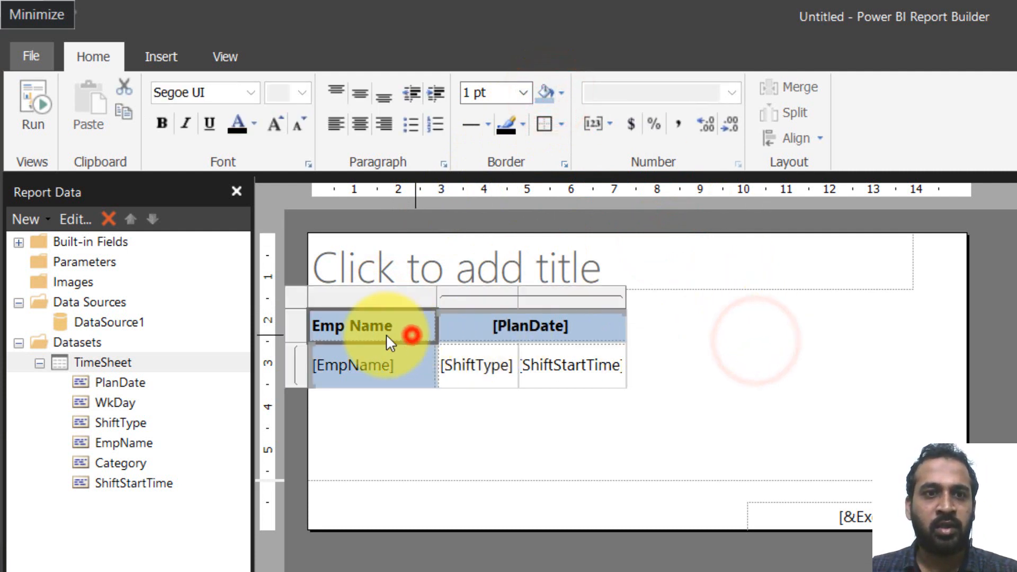
Add 1 pt black borders around the whole matrix, the header cells, the EmpName cell and the ShiftType and ShiftStartTime cells.
left_click(295, 296)
left_click(544, 123)
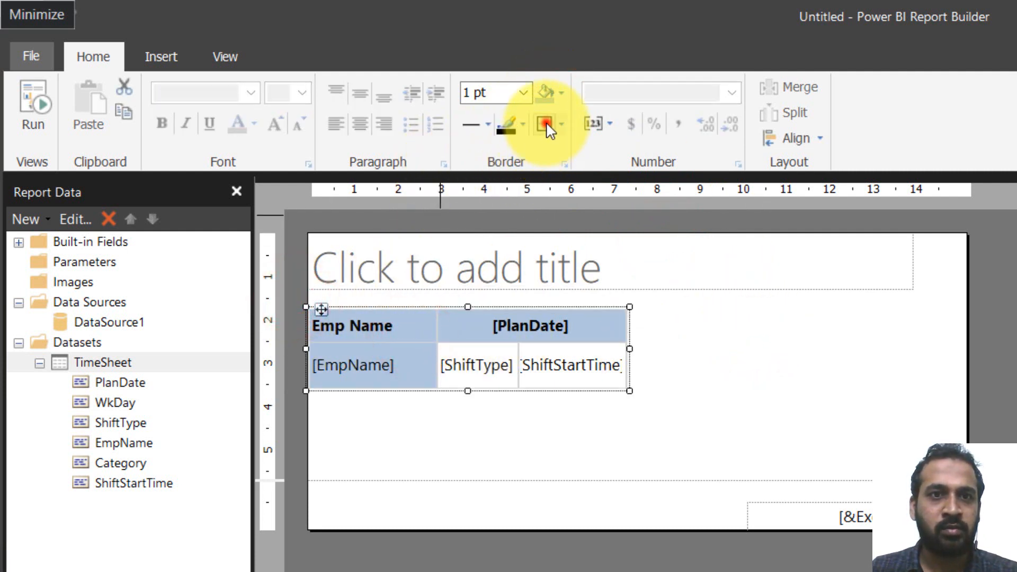
left_click(352, 341)
left_click(295, 324)
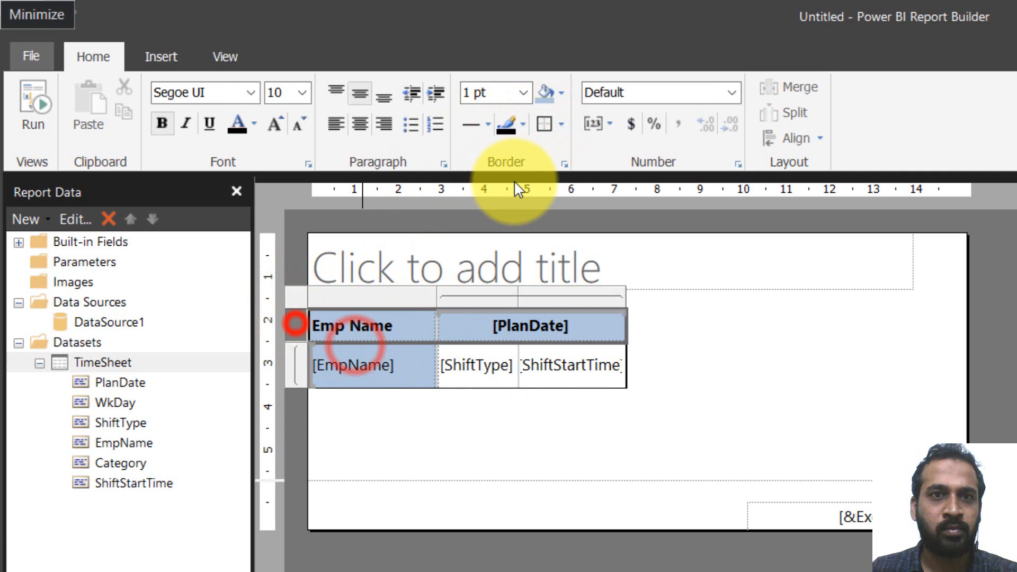
left_click(544, 123)
left_click(310, 365)
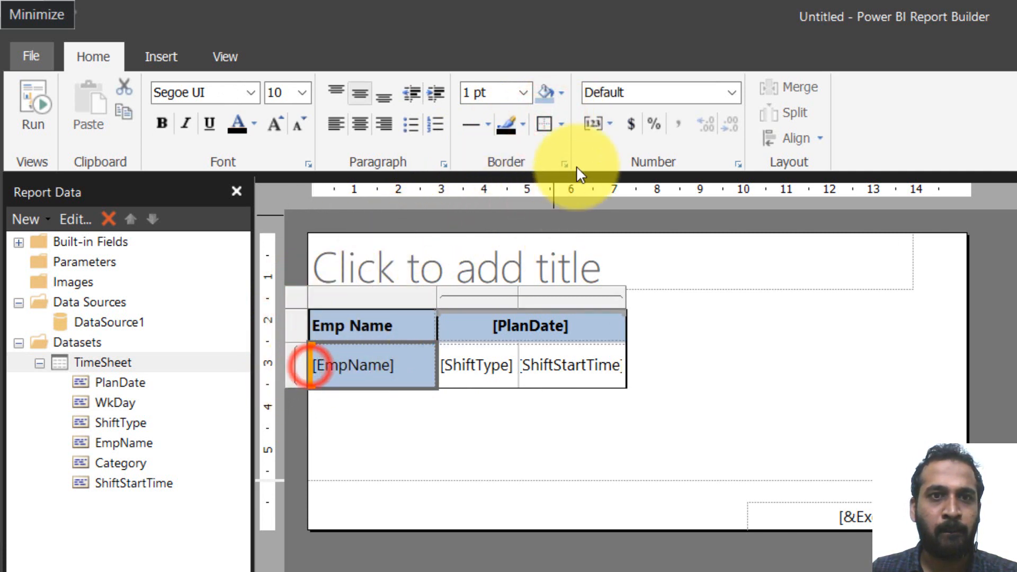
left_click(544, 123)
double_click(460, 364)
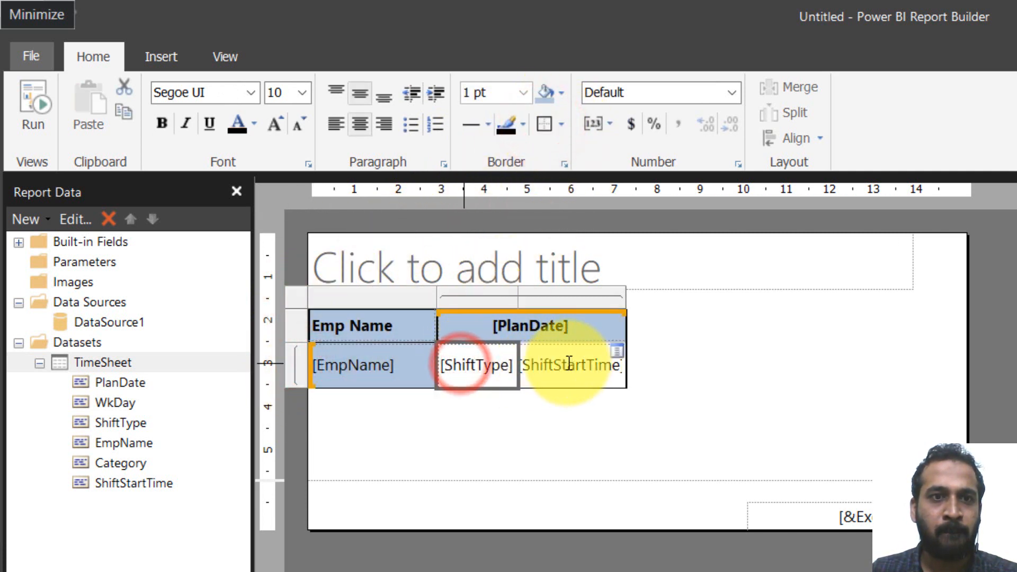
left_click(295, 364)
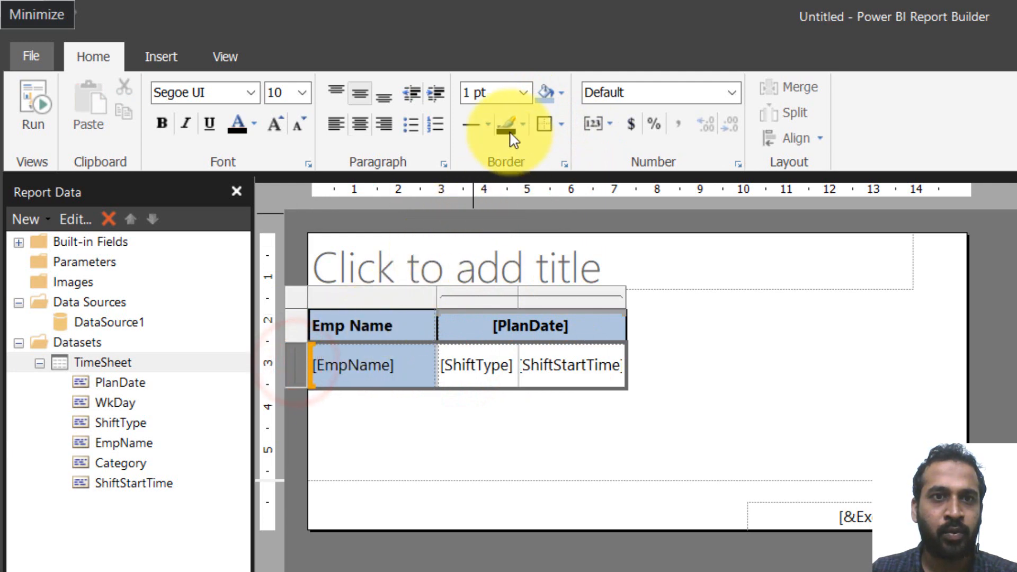
left_click(543, 124)
left_click(699, 339)
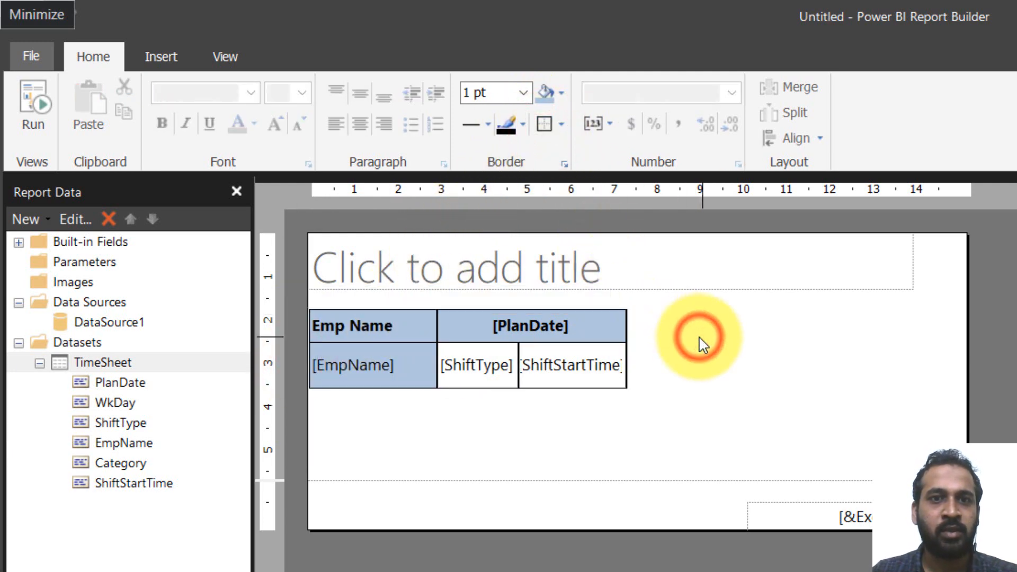
Start saving the report and browse to the "5c. Paginated Report" folder on Local Disk (F:).
key("ctrl+s")
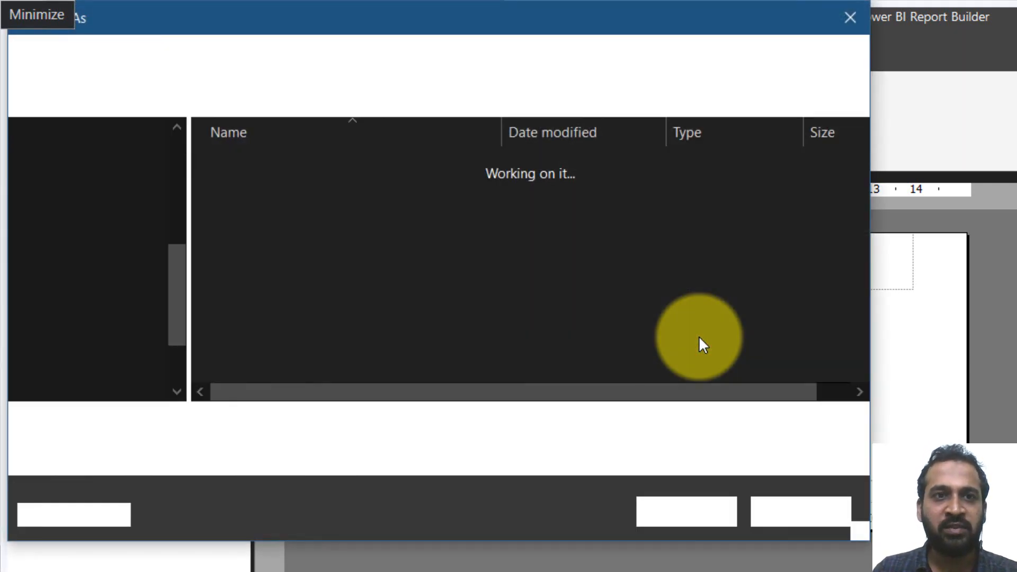
scroll(137, 351, "down", 1)
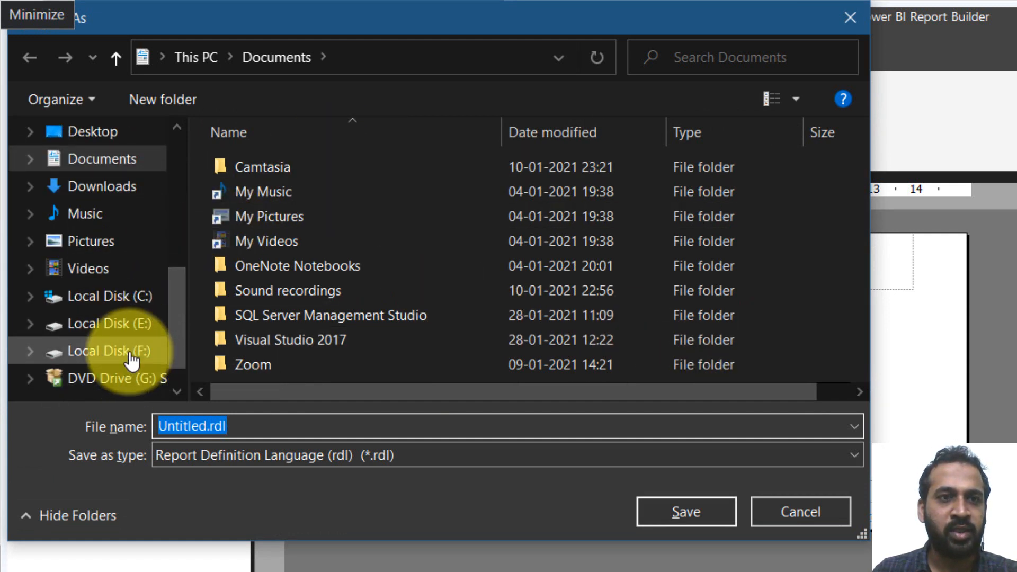
left_click(136, 351)
double_click(263, 195)
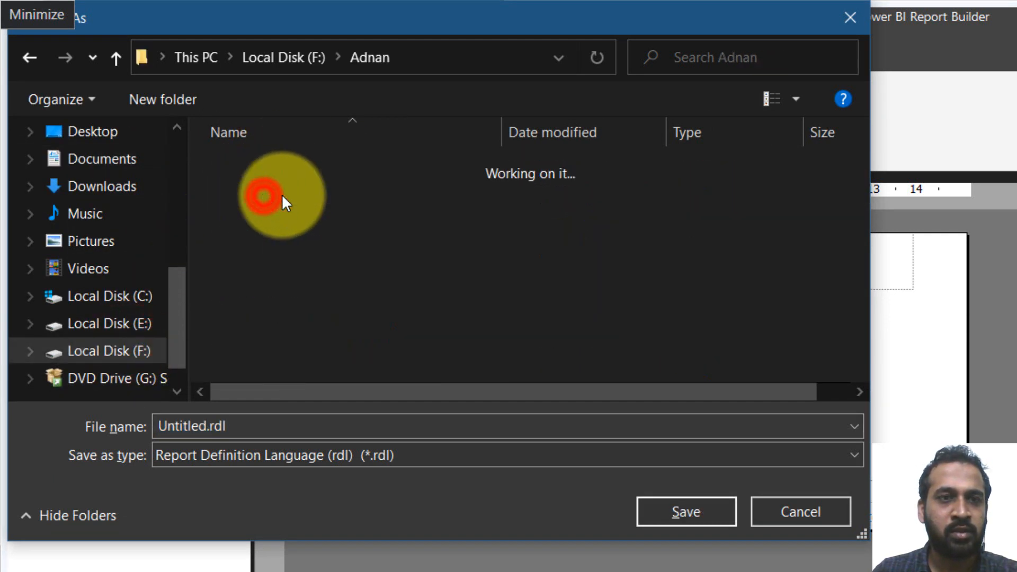
left_click(280, 265)
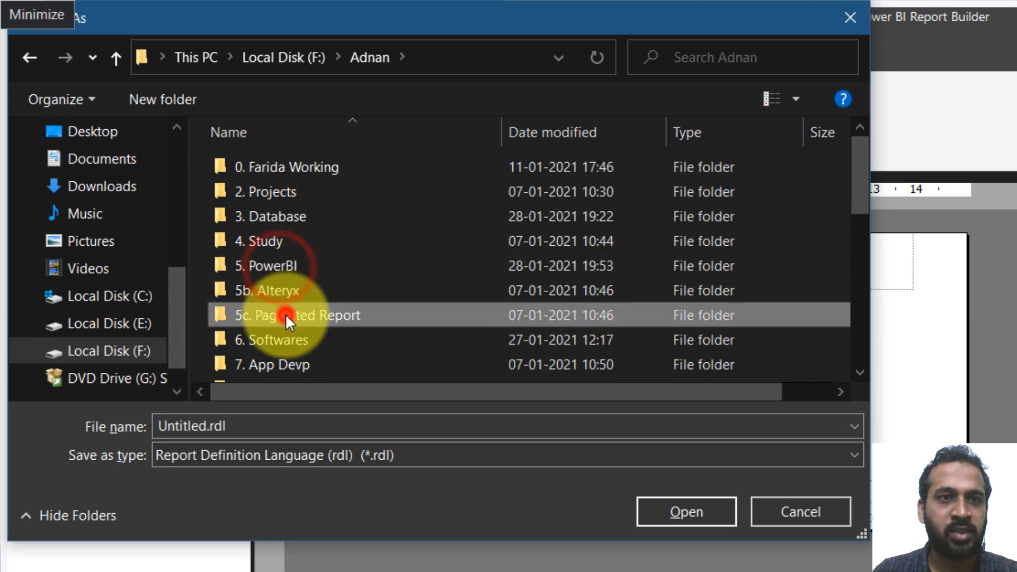
double_click(285, 314)
Name the report file Timesheet and save it as an RDL file.
left_click(276, 436)
type("TierS")
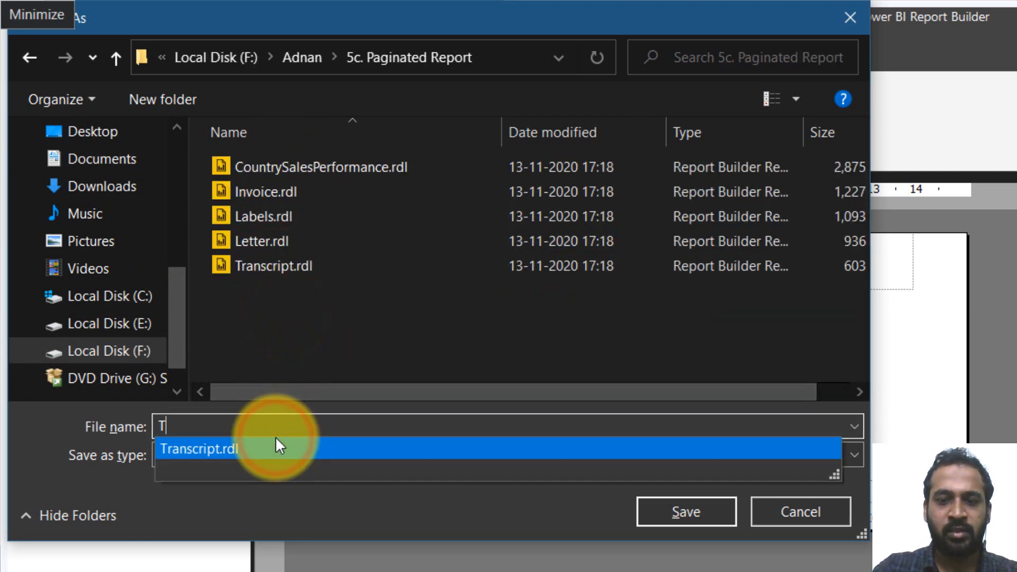
key("BackSpace")
key("BackSpace")
key("BackSpace")
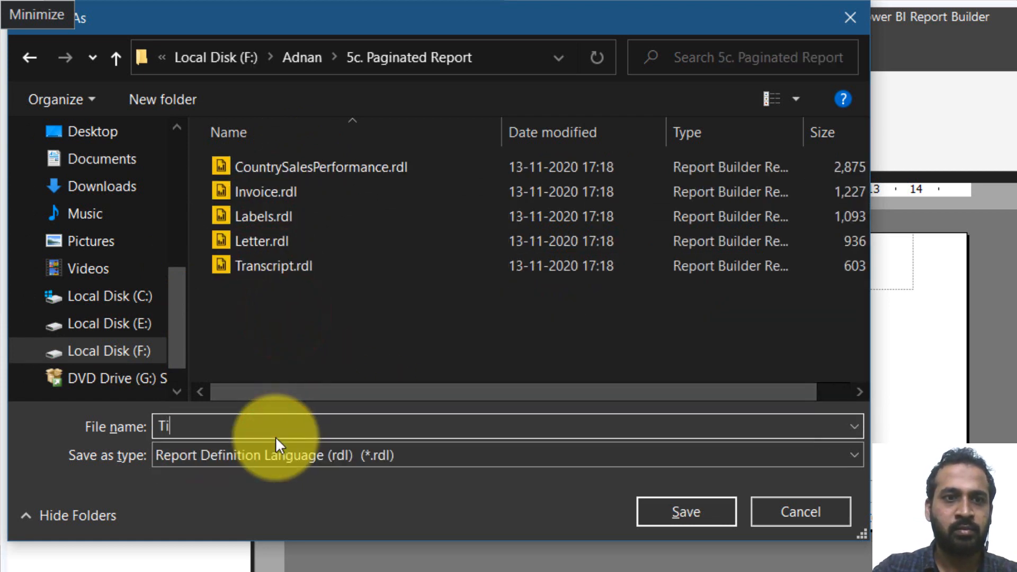
type("mesheet")
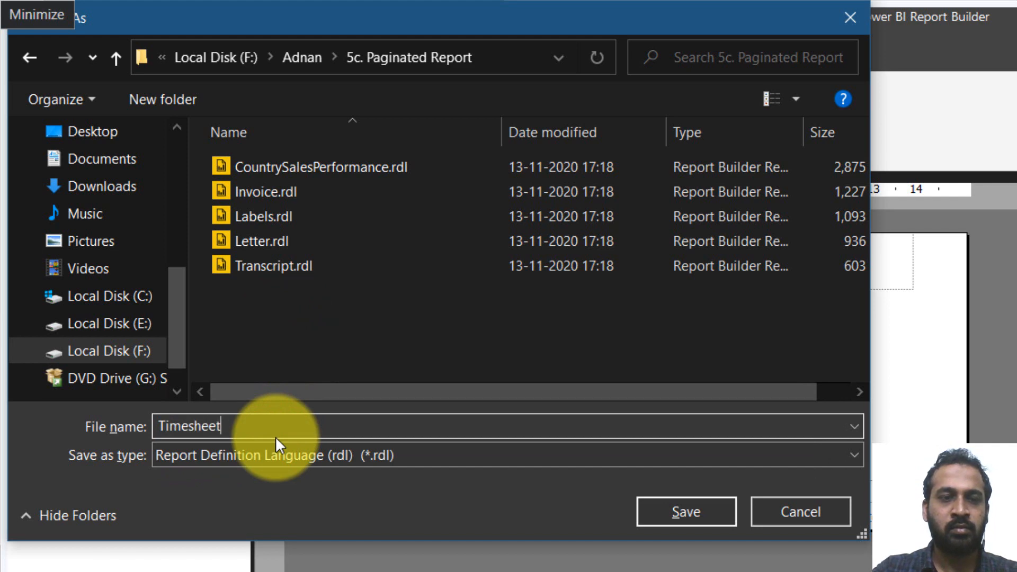
key("Return")
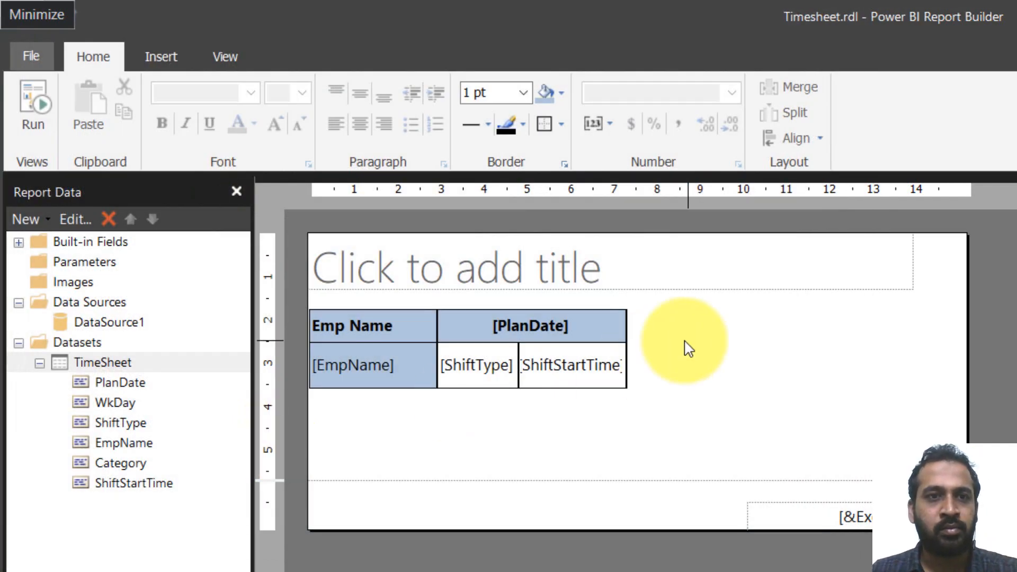
Preview the timesheet report and return to the design view.
left_click(35, 100)
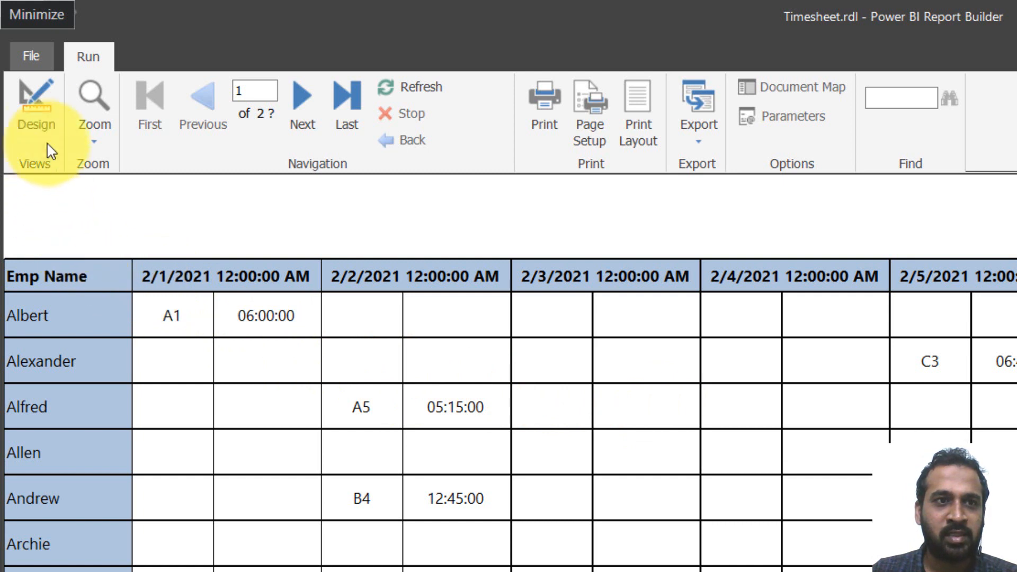
left_click(49, 127)
left_click(46, 125)
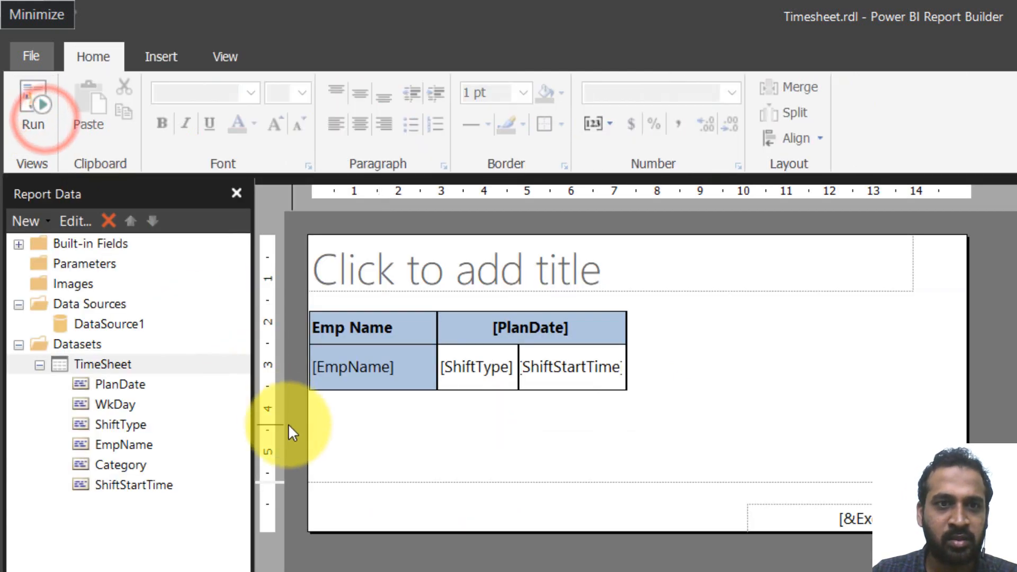
Reduce the height of the EmpName data row to about 0.7 cm and check it in a report preview.
left_click(354, 385)
mouse_move(304, 388)
left_mouse_down()
mouse_move(298, 366)
mouse_move(300, 374)
left_mouse_up()
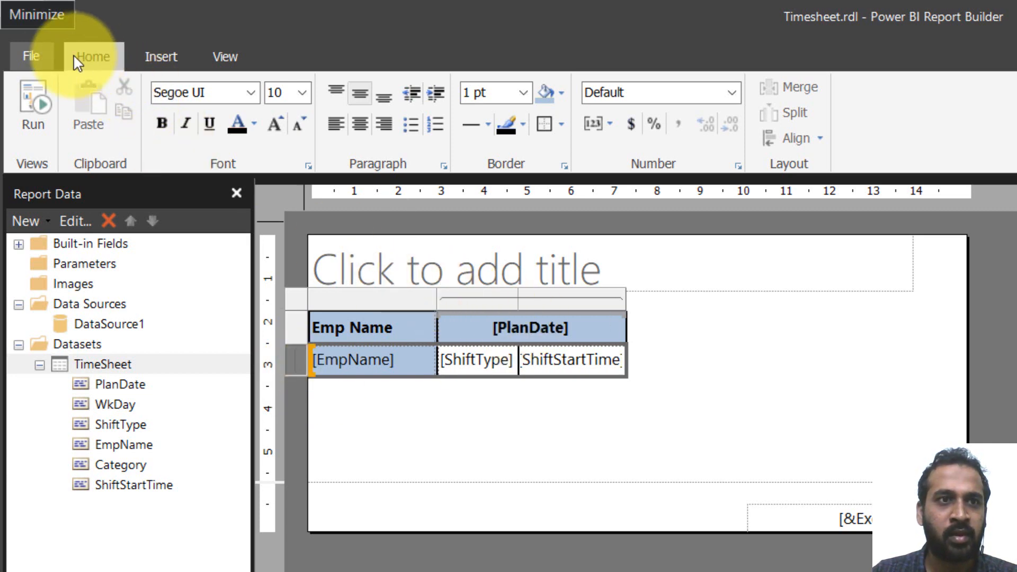
left_click(32, 108)
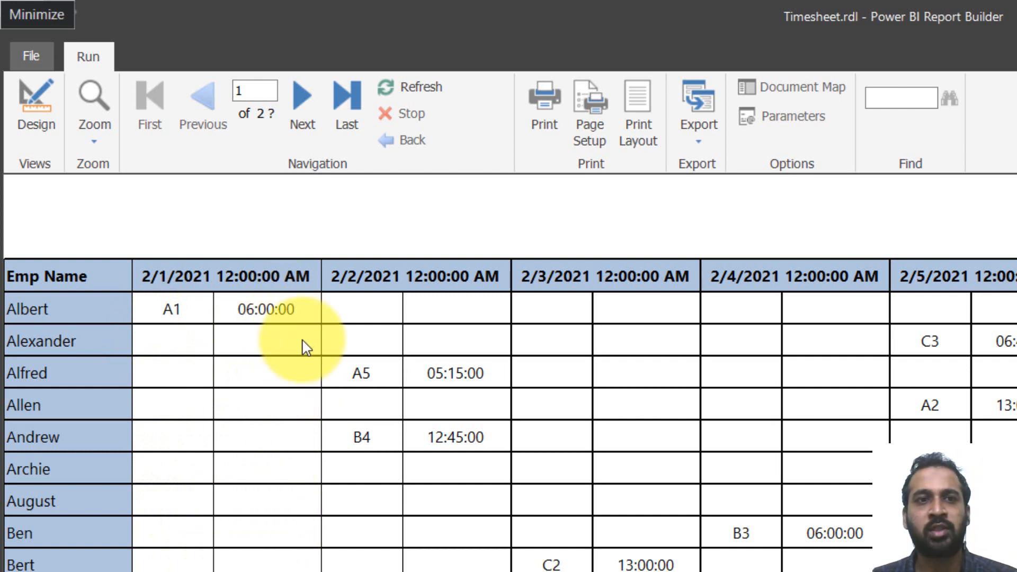
left_click(49, 123)
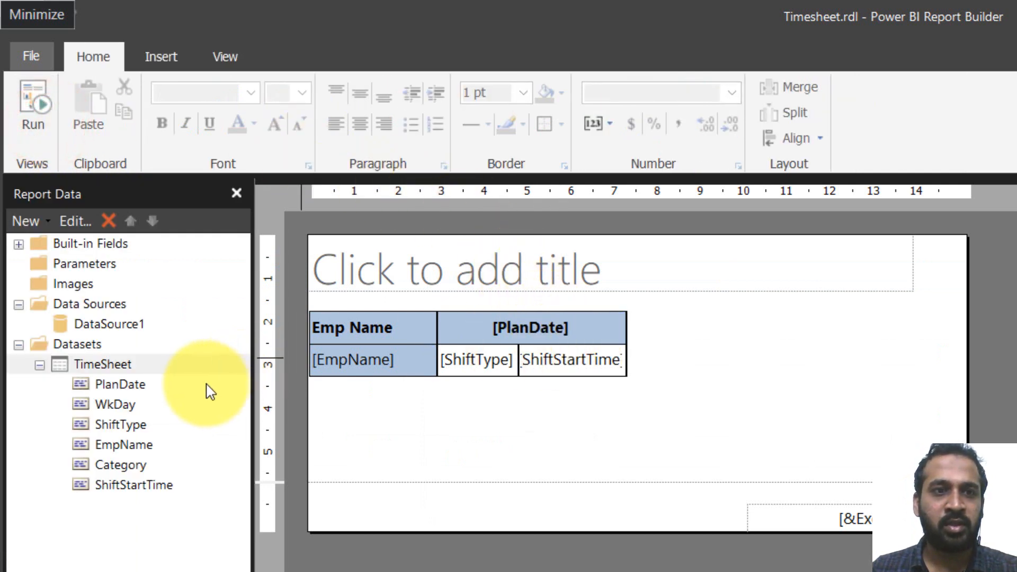
Set the number format of the PlanDate header cell to Date and check it in a report preview.
left_click(594, 335)
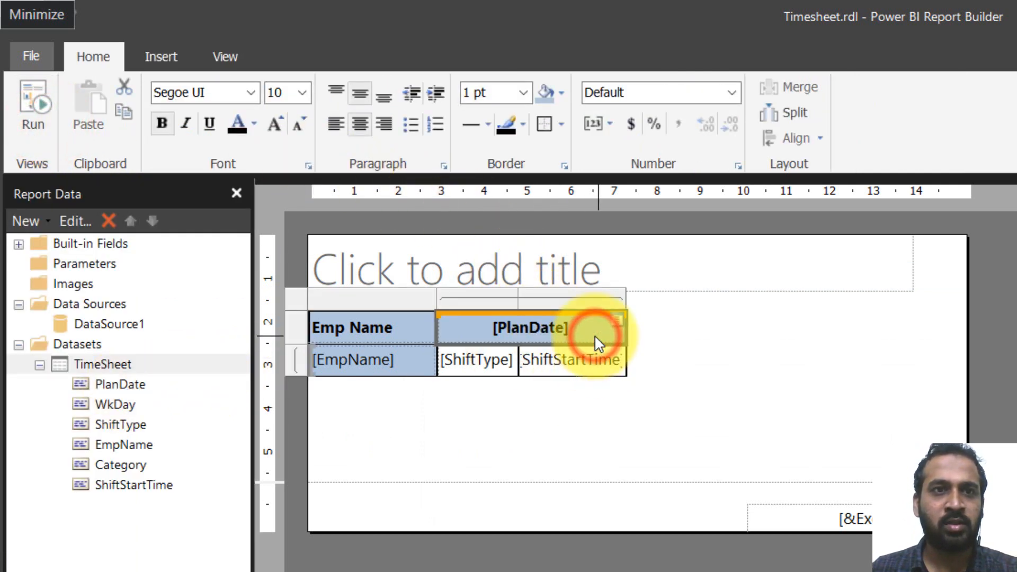
left_click(732, 93)
left_click(656, 161)
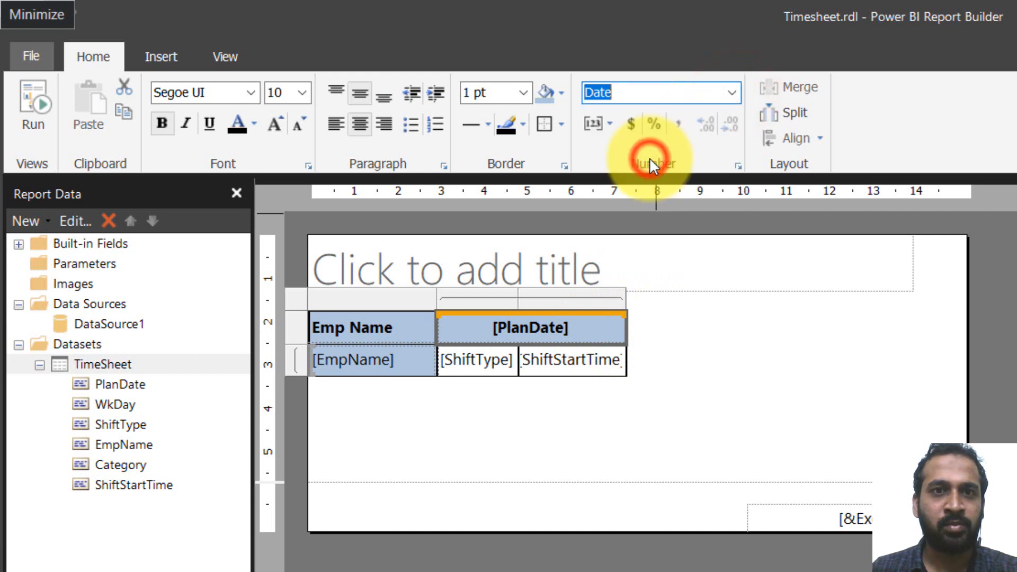
left_click(31, 105)
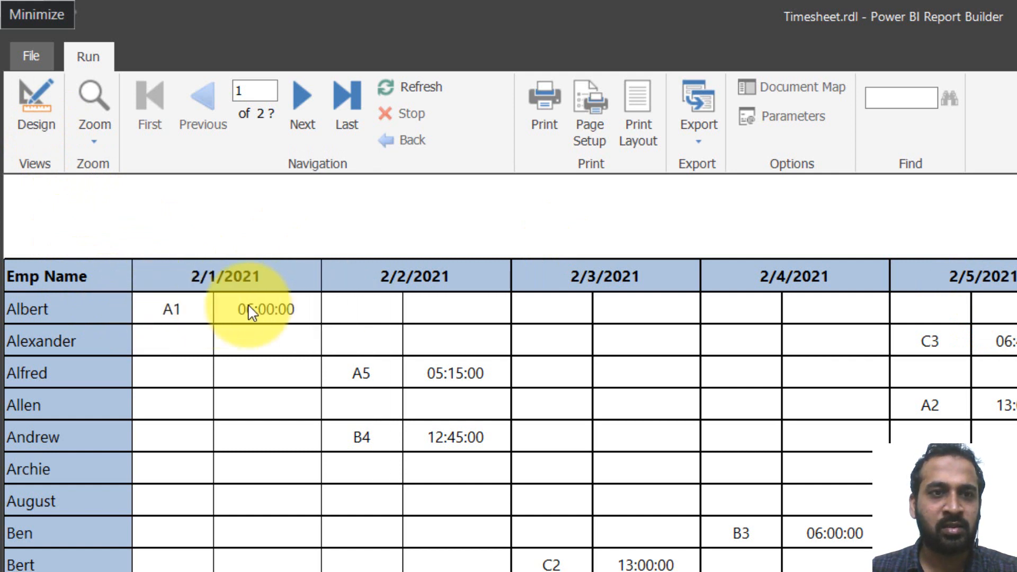
left_click(51, 139)
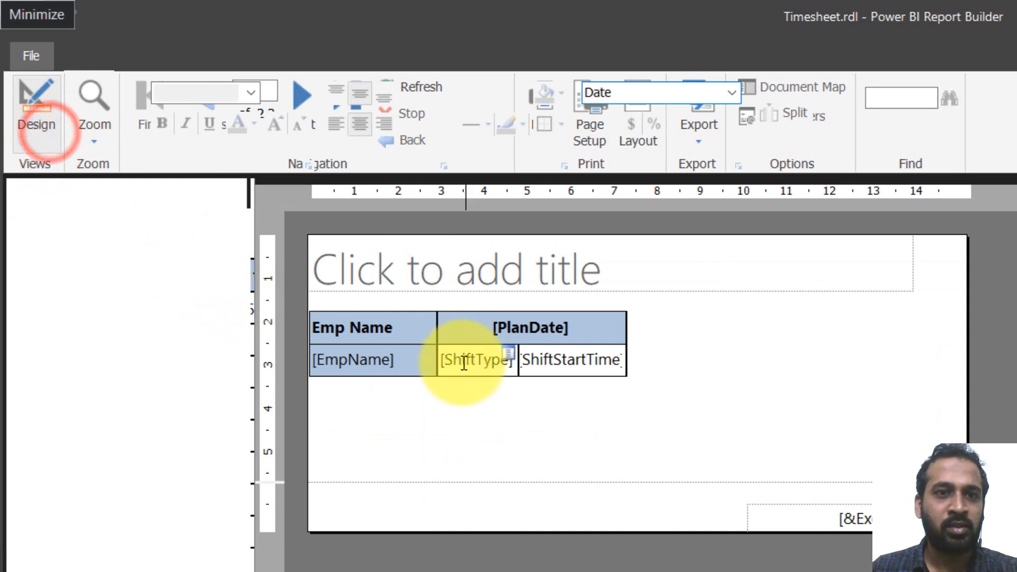
Insert an empty header row between the PlanDate header and the EmpName data row.
double_click(461, 352)
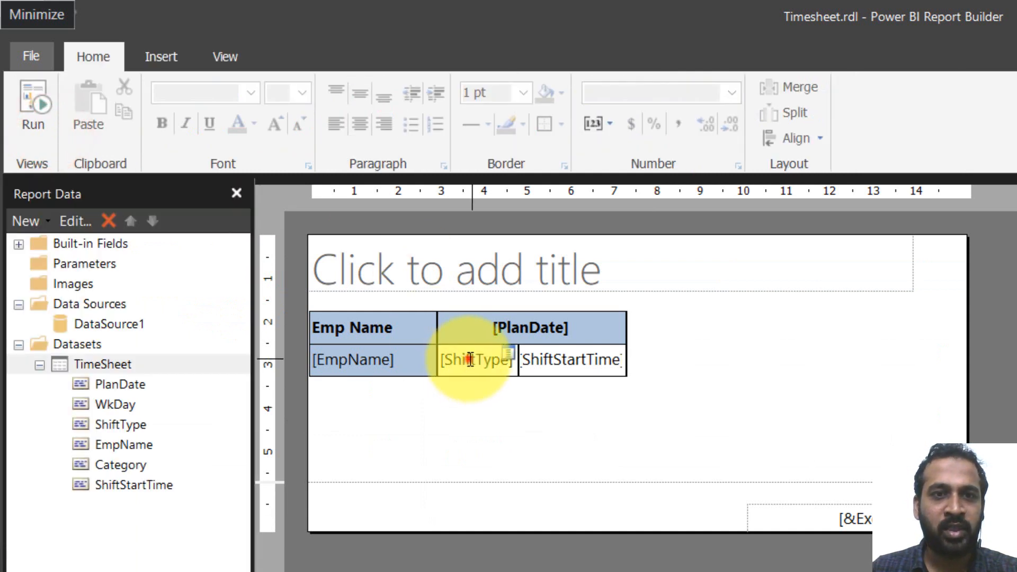
left_click(455, 330)
right_click(441, 357)
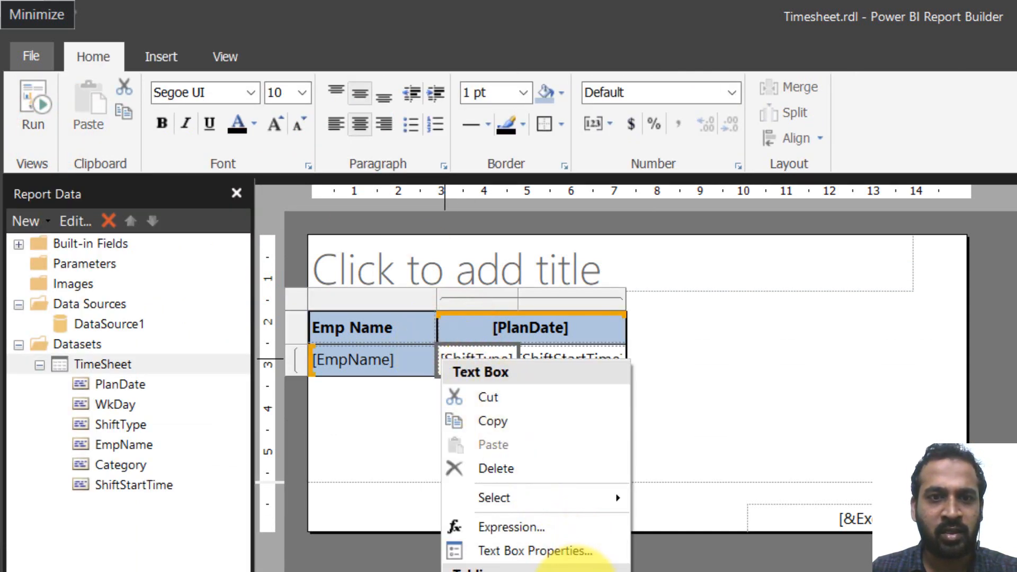
right_click(487, 333)
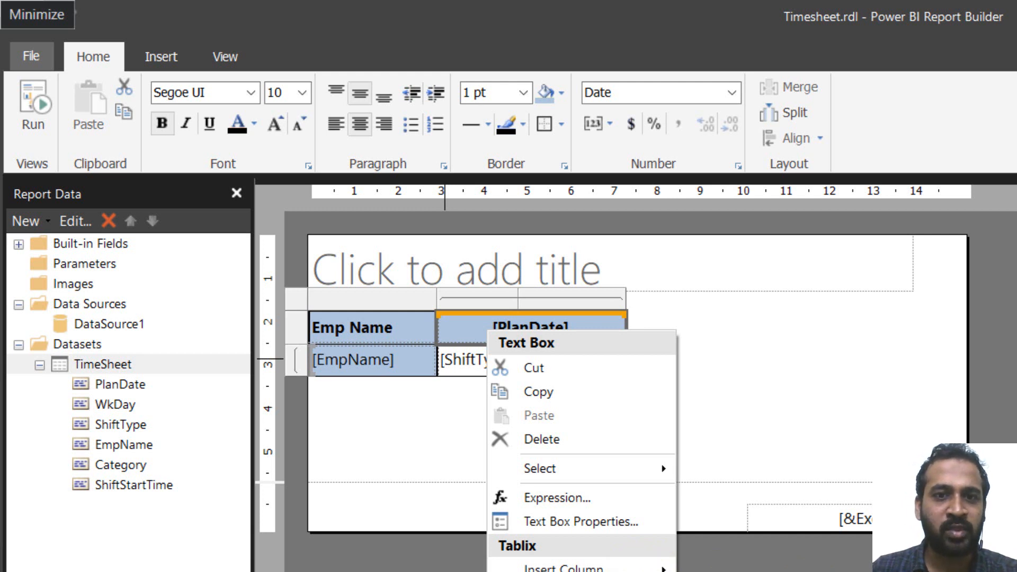
left_click(631, 518)
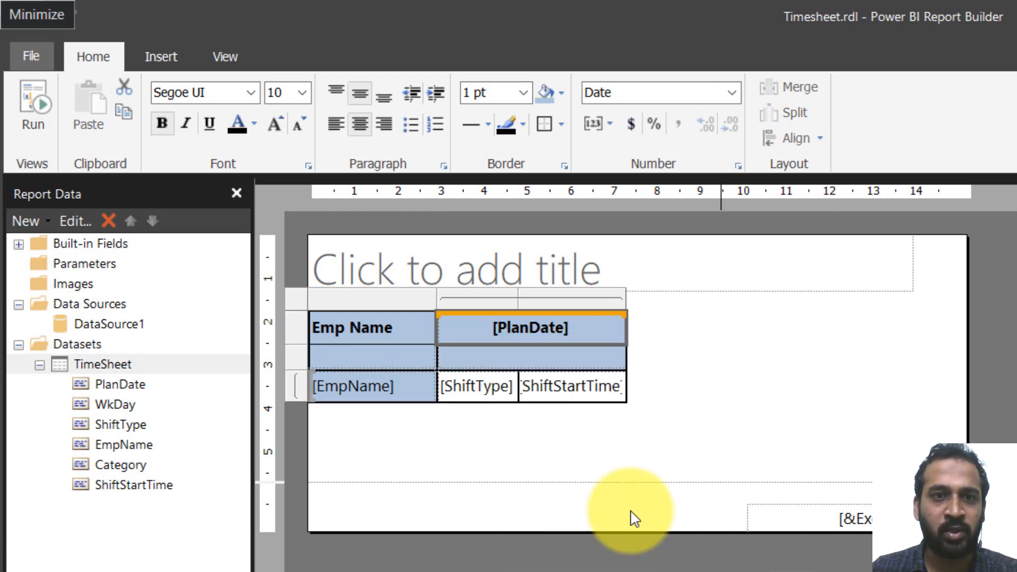
Split the empty merged cell under PlanDate into two separate cells.
left_click(501, 360)
right_click(501, 360)
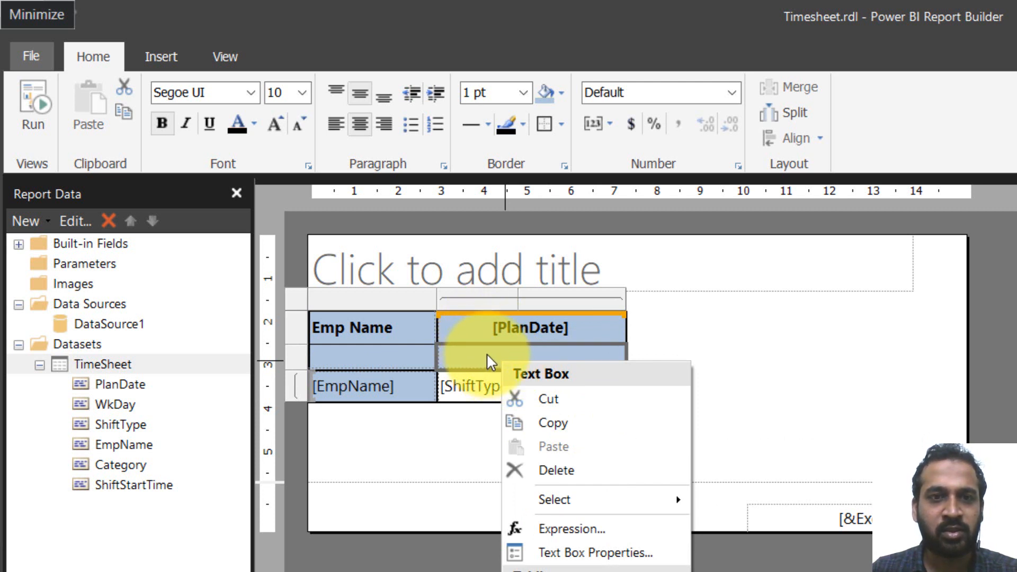
left_click(549, 422)
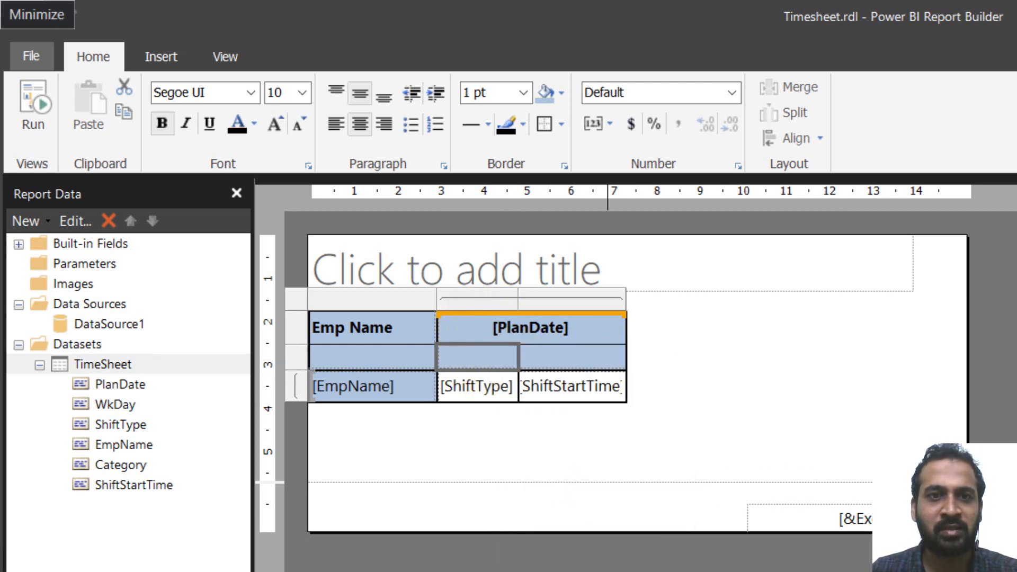
Enter the headings Shift Type and Shift Start Time in the two empty cells above the ShiftType and ShiftStartTime fields.
left_click(461, 355)
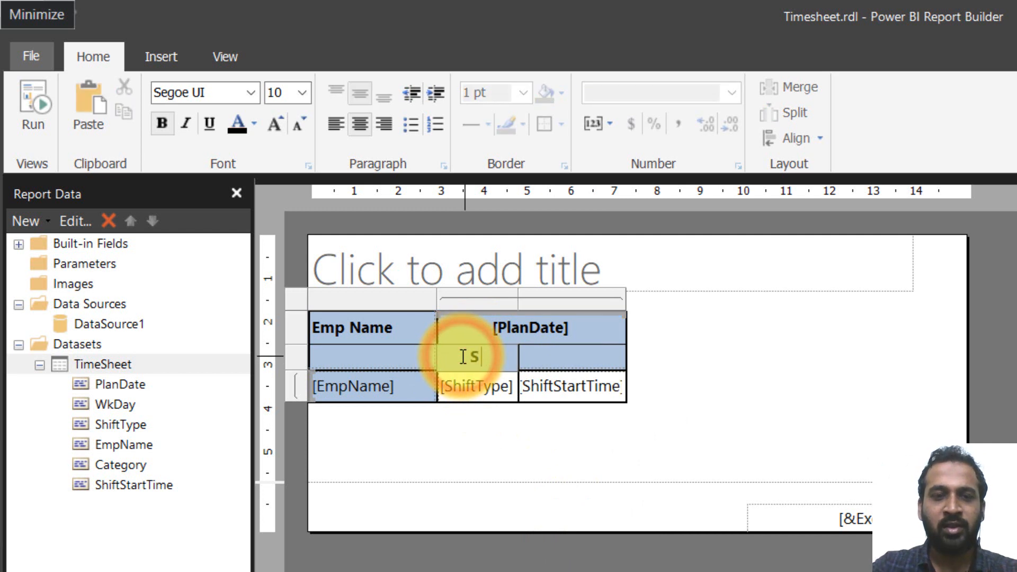
type("[Sh")
type("ift TYp")
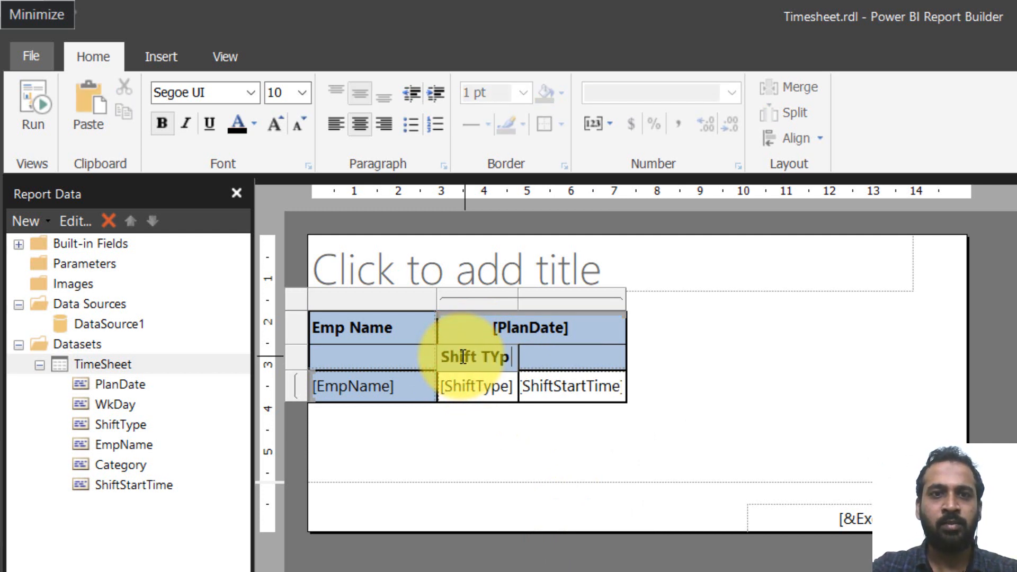
type("e")
key("BackSpace")
key("BackSpace")
key("BackSpace")
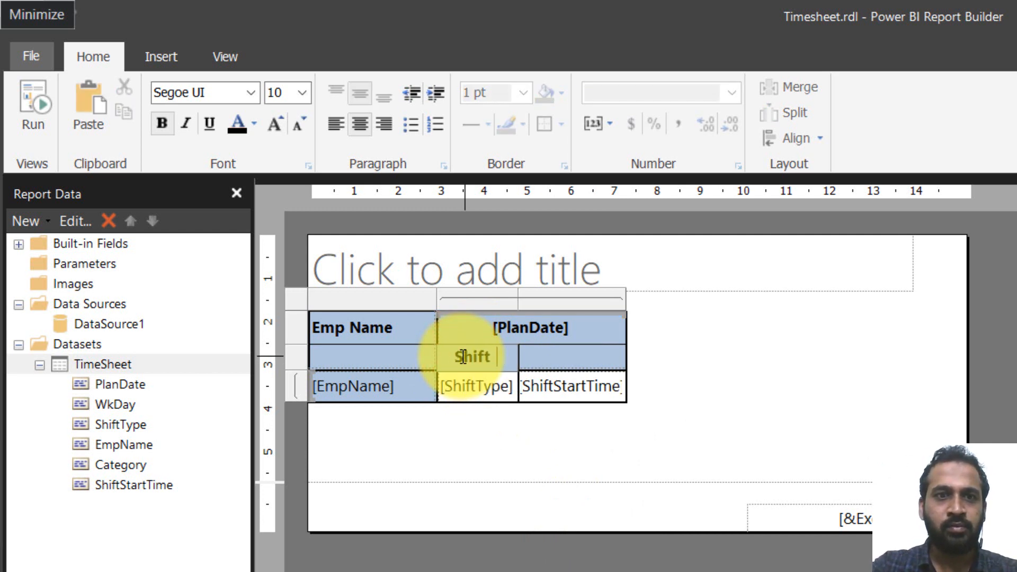
type("ype")
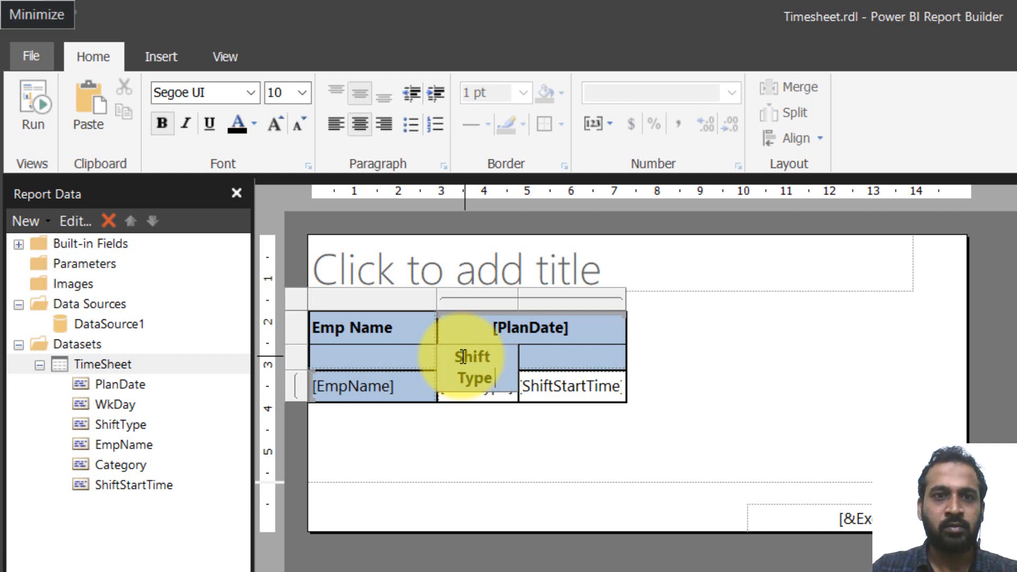
left_click(551, 358)
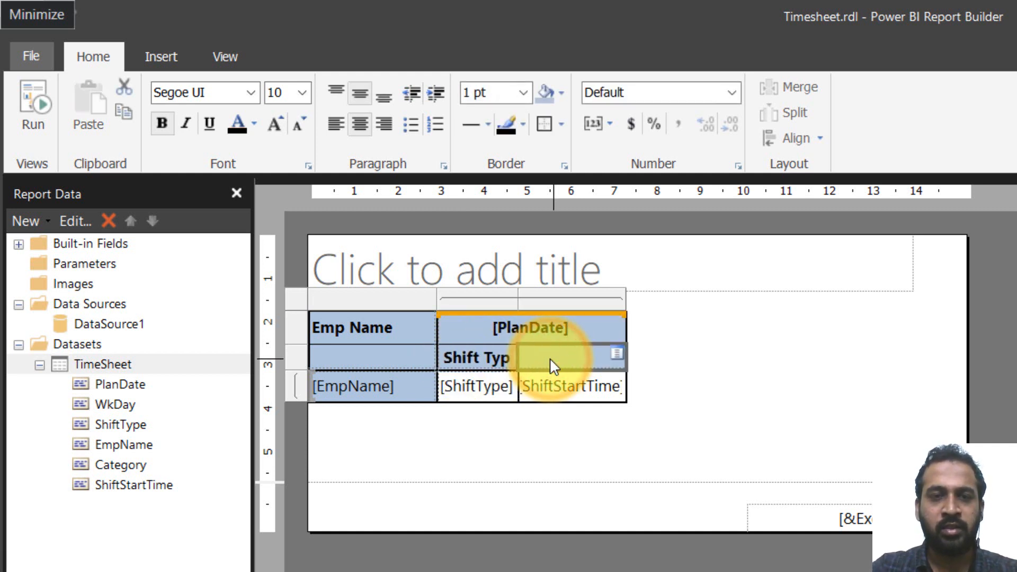
type("Shift")
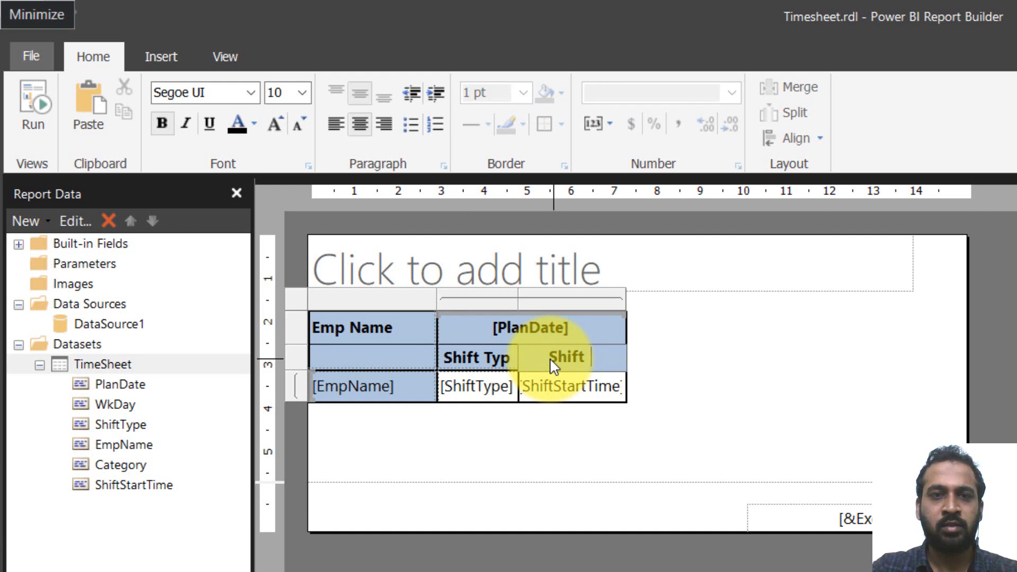
type(" Start Time")
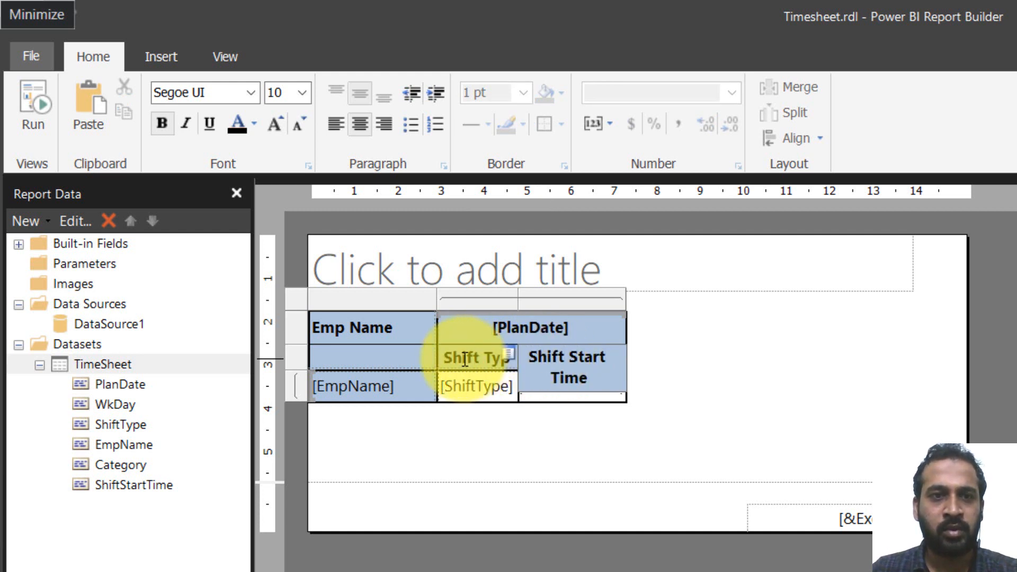
Merge the Emp Name header cell with the empty cell below it.
left_click(377, 352)
left_click(395, 333)
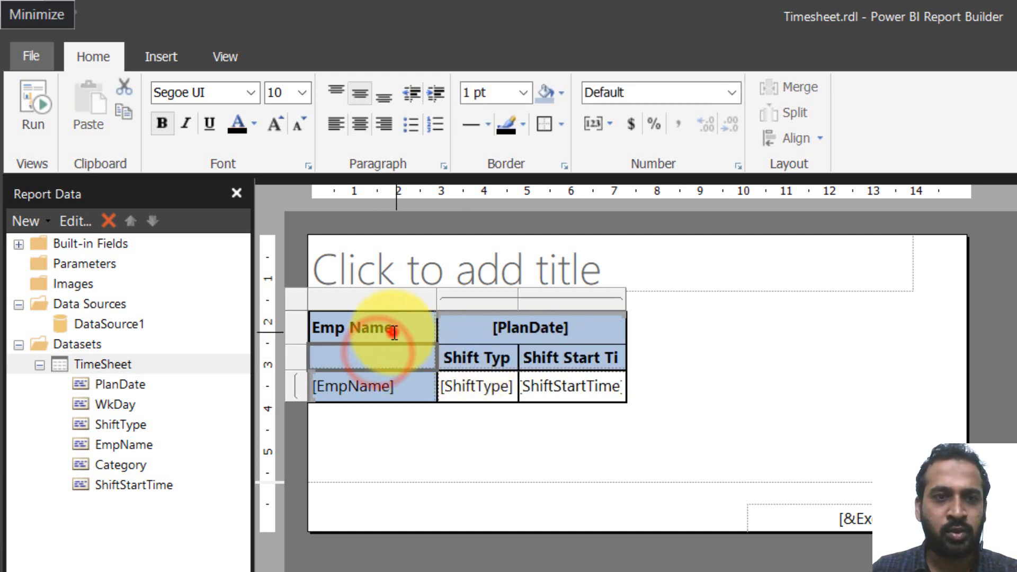
left_click(383, 361, "shift")
right_click(377, 355)
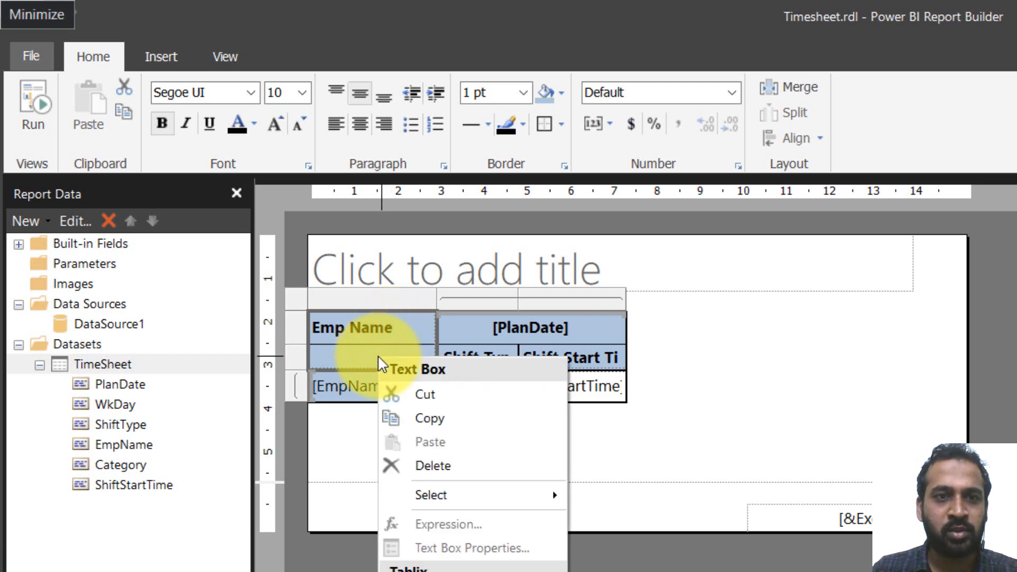
left_click(348, 329)
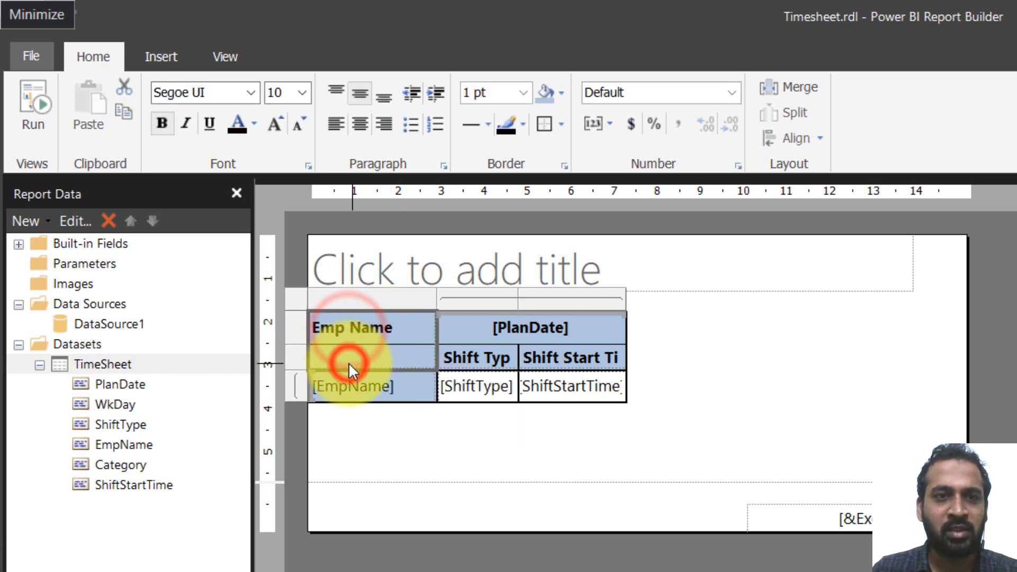
right_click(349, 363)
left_click(435, 569)
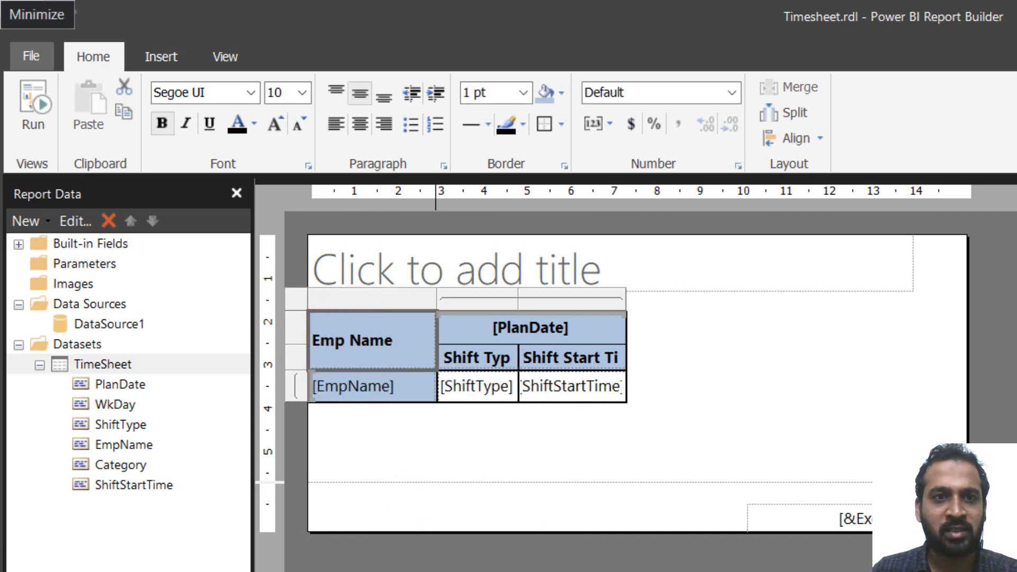
Change the Emp Name heading text to Employee Name.
left_click(341, 339)
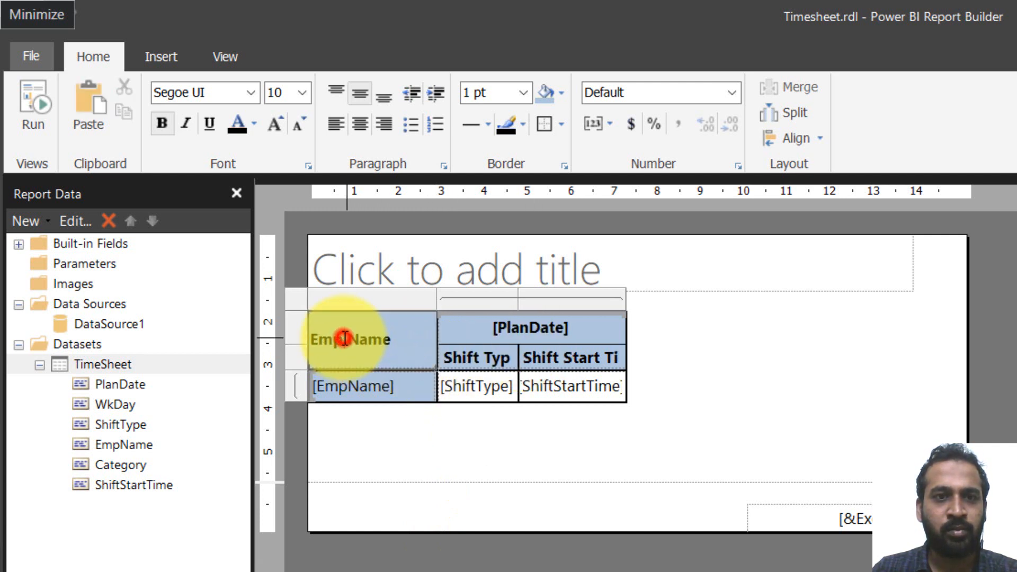
left_click(344, 339)
type("loyee")
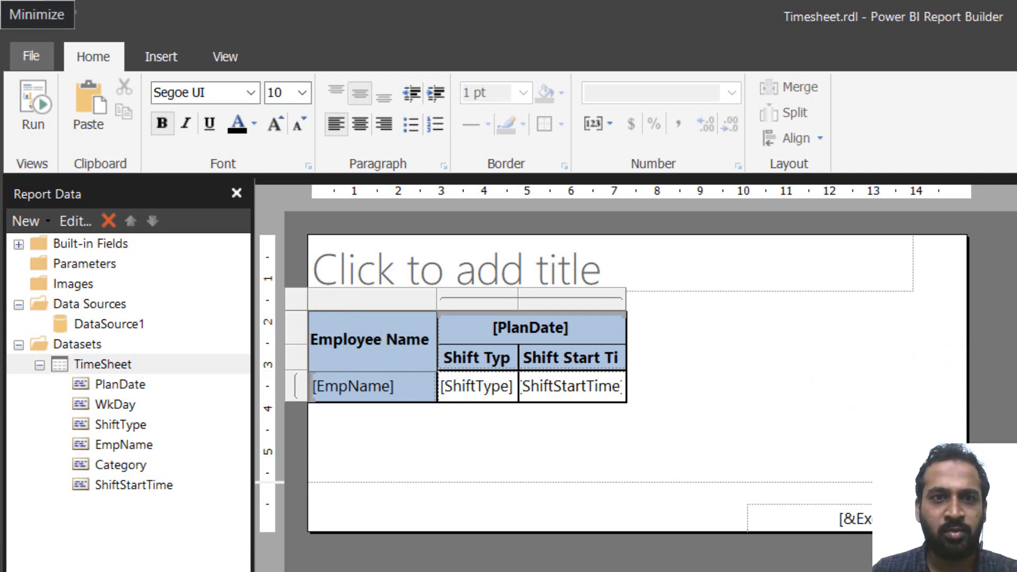
Widen the Shift Type column to about 2.1 cm and the Shift Start Time column to about 3 cm, and check the report preview.
left_click_drag(518, 300, 528, 302)
left_click_drag(633, 302, 655, 303)
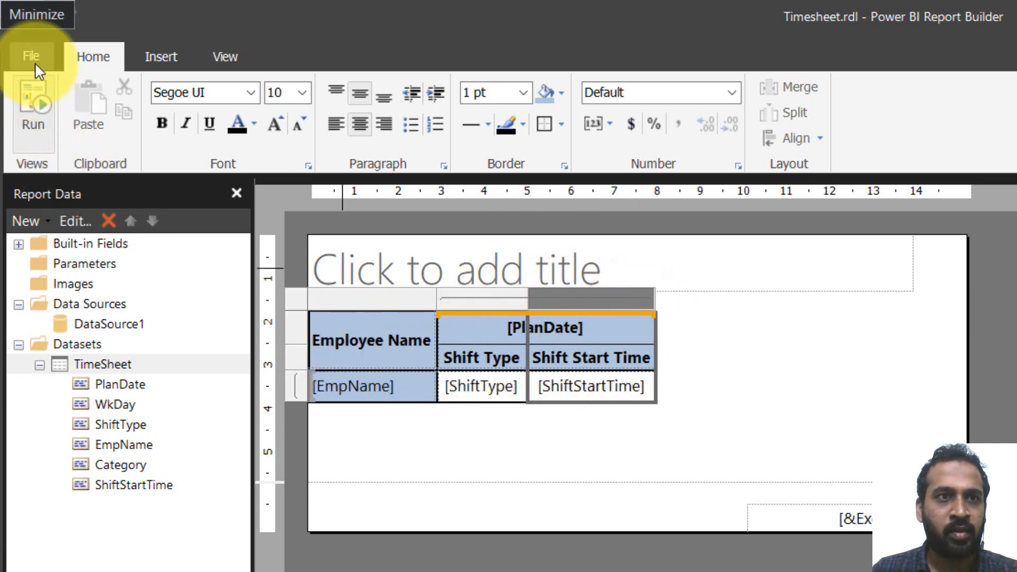
left_click(43, 112)
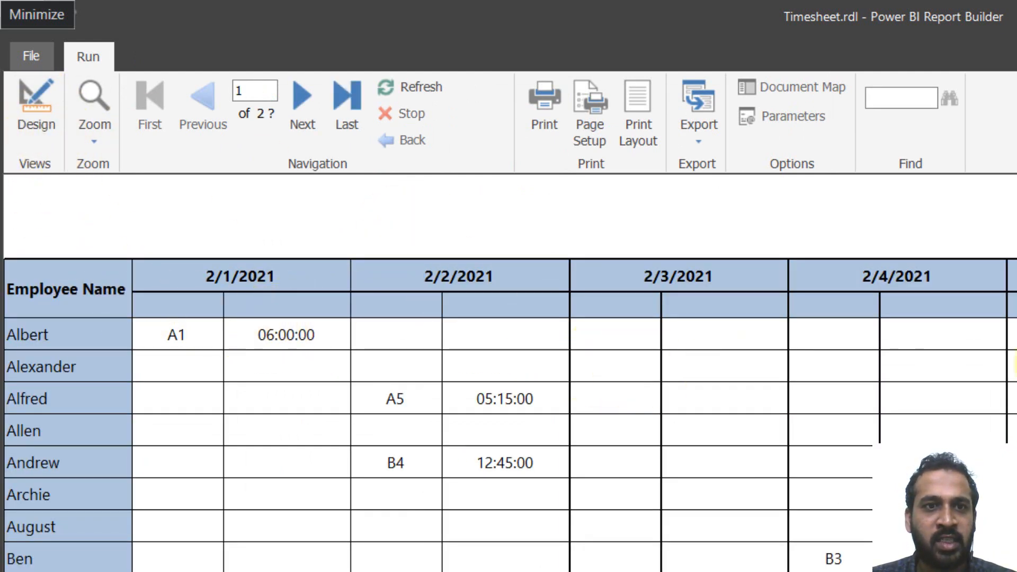
left_click(43, 111)
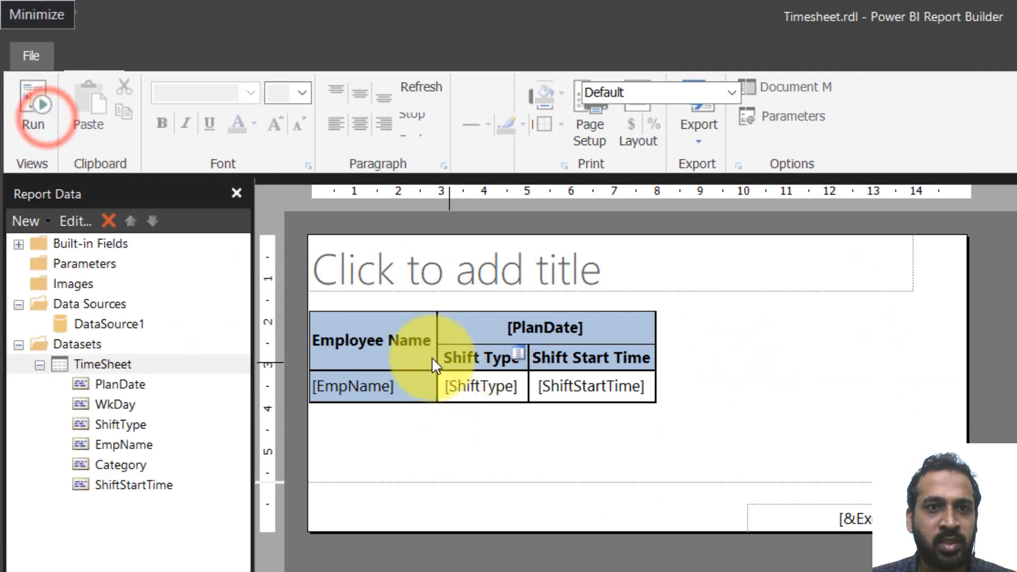
Make the shift heading row about 0.9 cm high, the Shift Type column about 2.5 cm wide and the Shift Start Time column about 3.3 cm wide.
left_click(363, 364)
left_click_drag(298, 369, 298, 380)
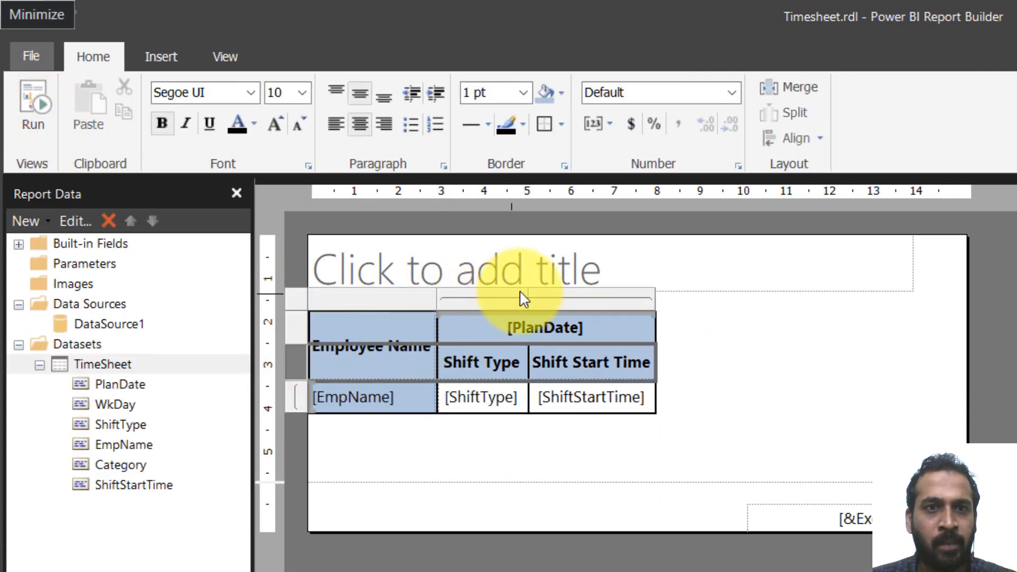
left_click_drag(526, 298, 545, 297)
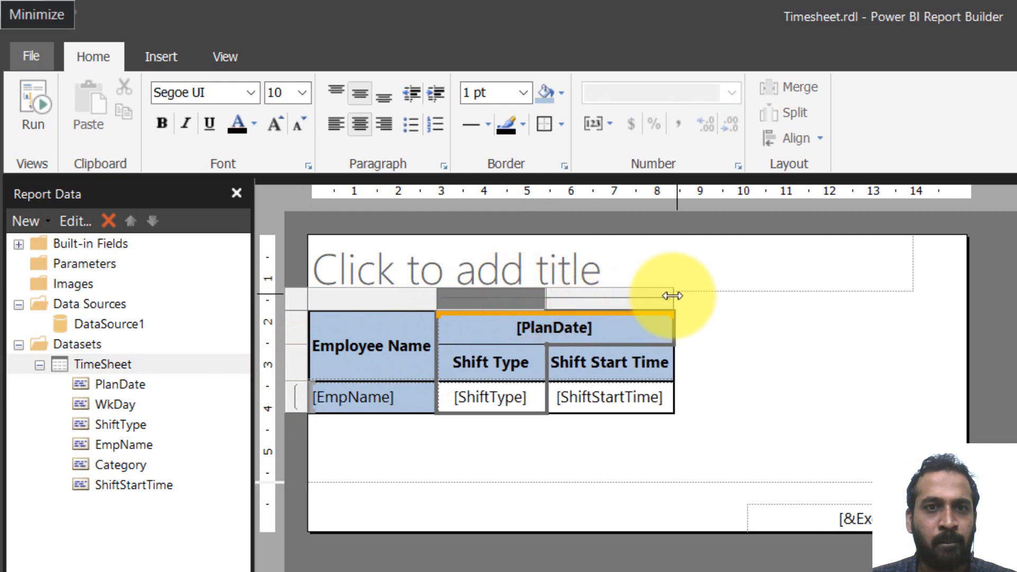
left_click_drag(672, 297, 689, 300)
Preview the report and look through the employee rows and shift headings.
left_click(38, 114)
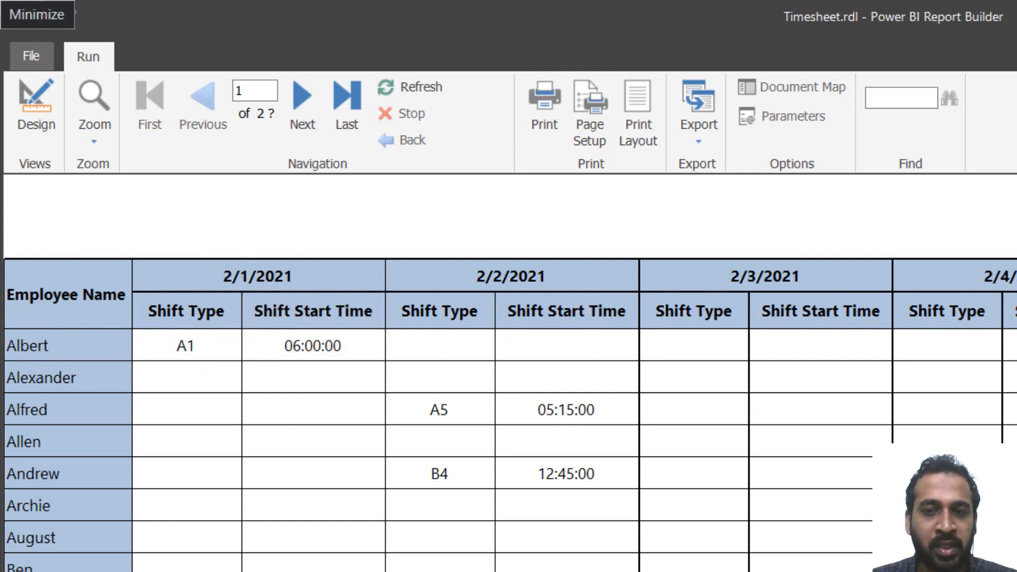
scroll(508, 371, "down", 15)
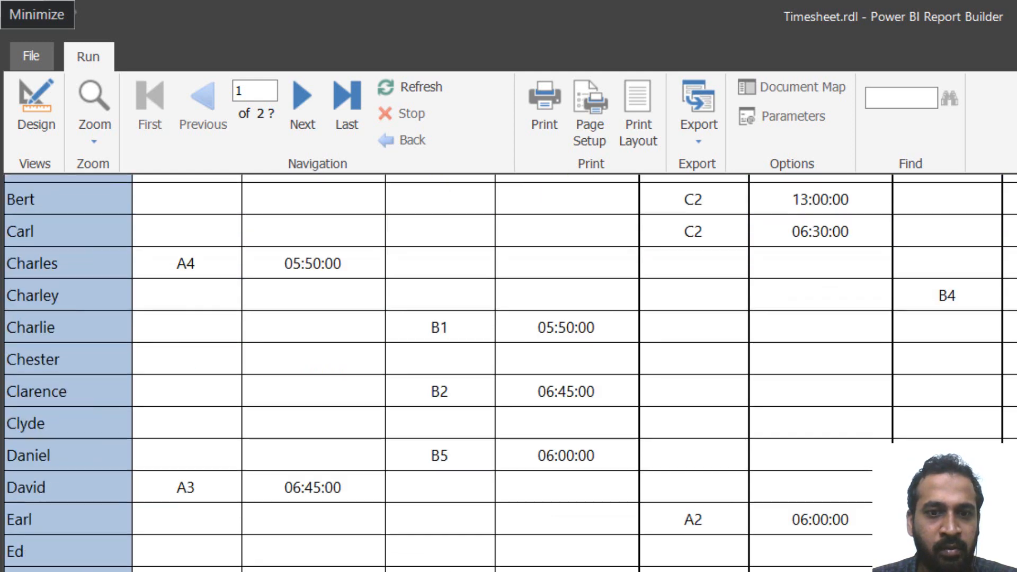
scroll(509, 371, "up", 15)
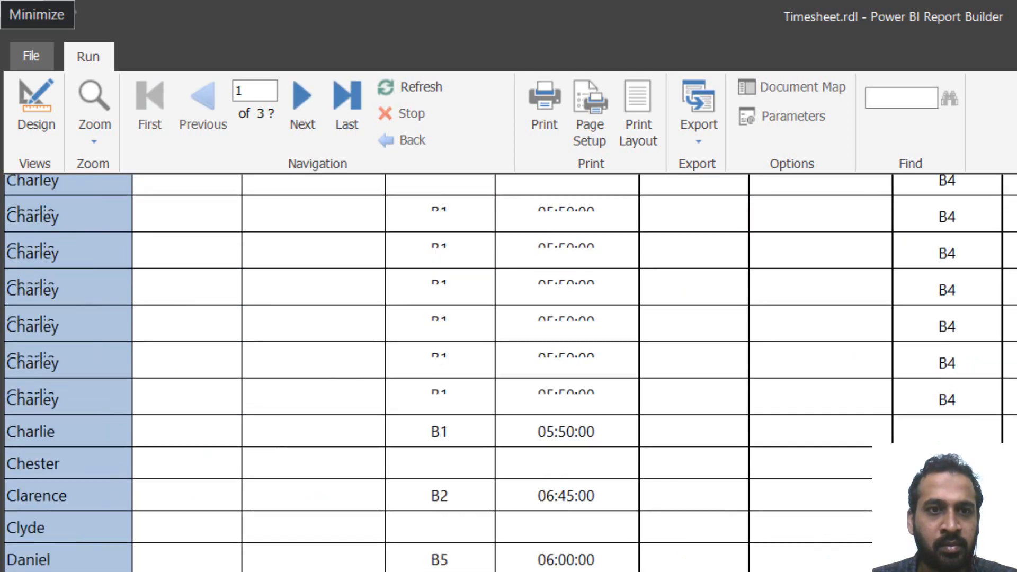
scroll(509, 370, "up", 3)
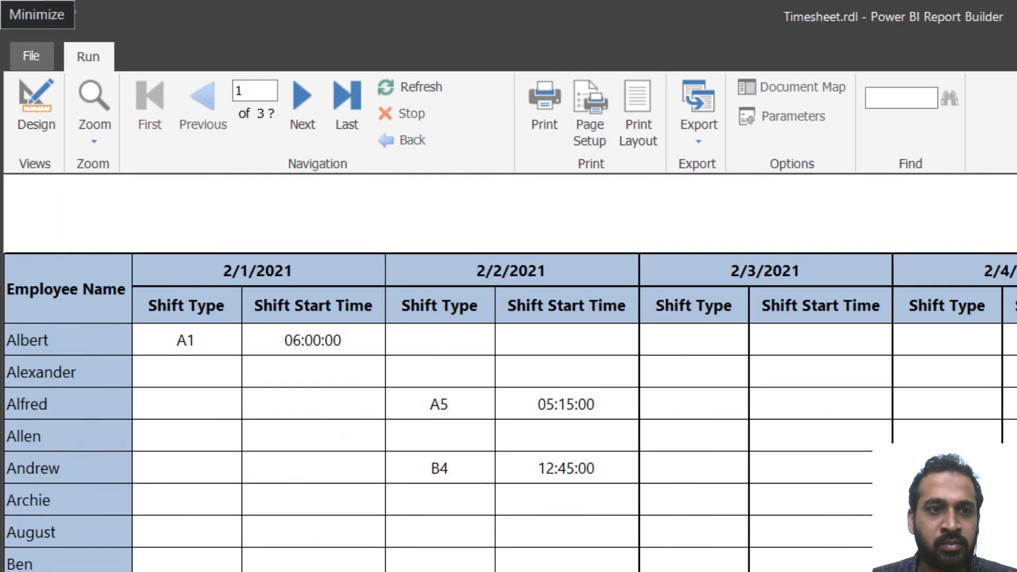